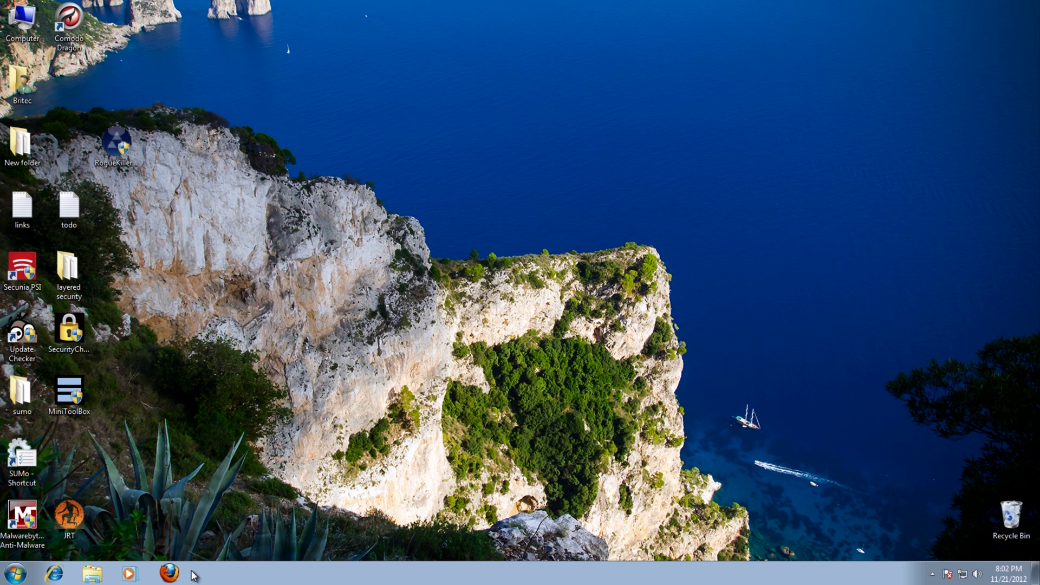
- Check Firefox's start page, then browse through Computer and C:\Users to the user's profile folder
left_click(169, 572)
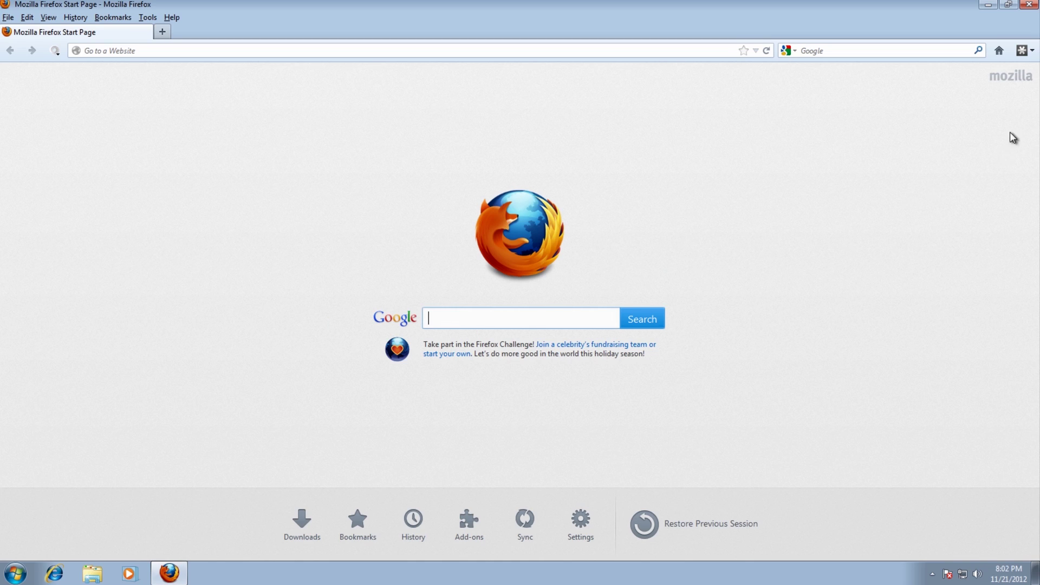
left_click(1028, 7)
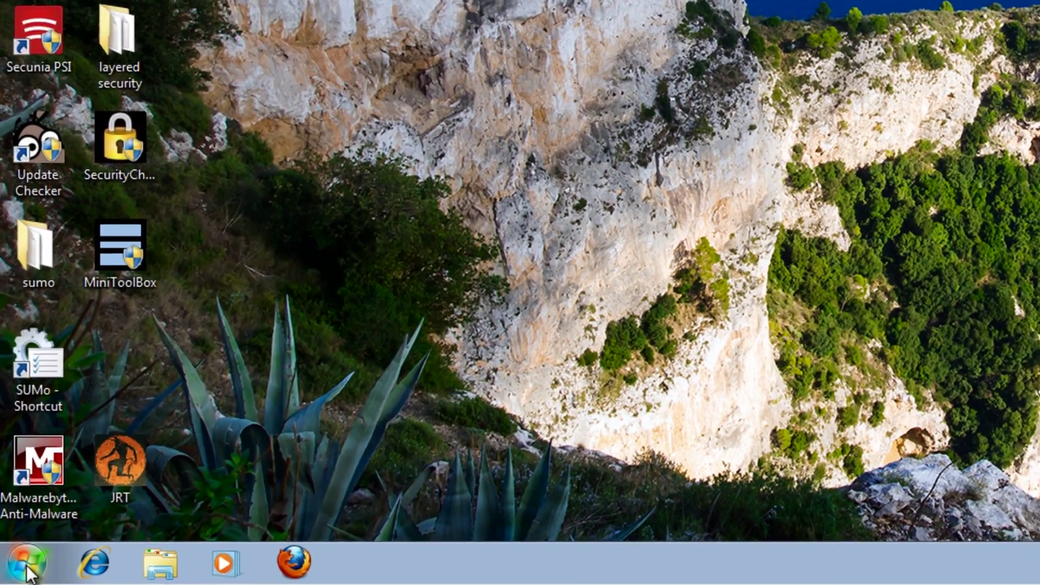
left_click(14, 573)
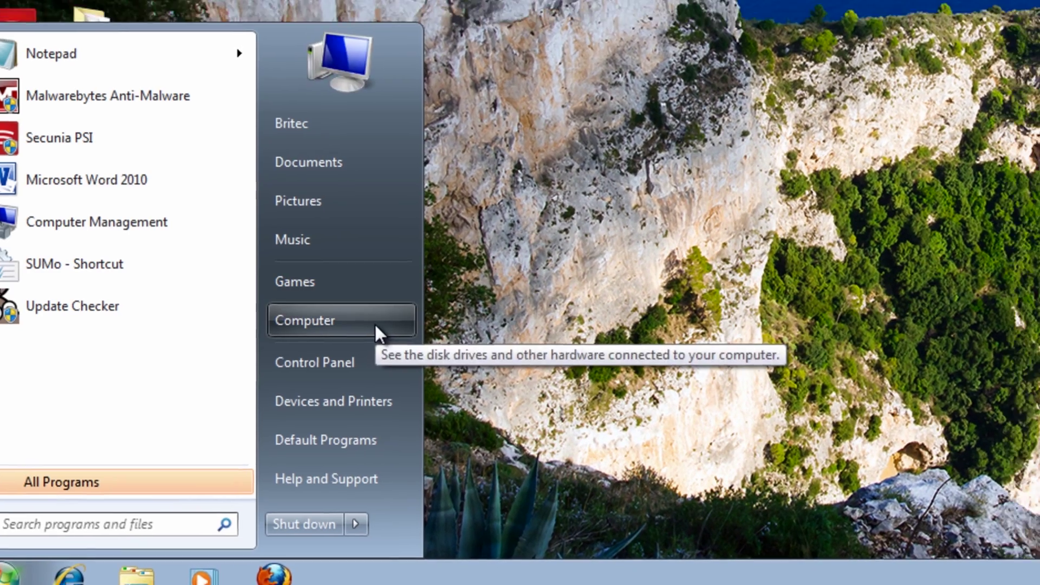
left_click(410, 311)
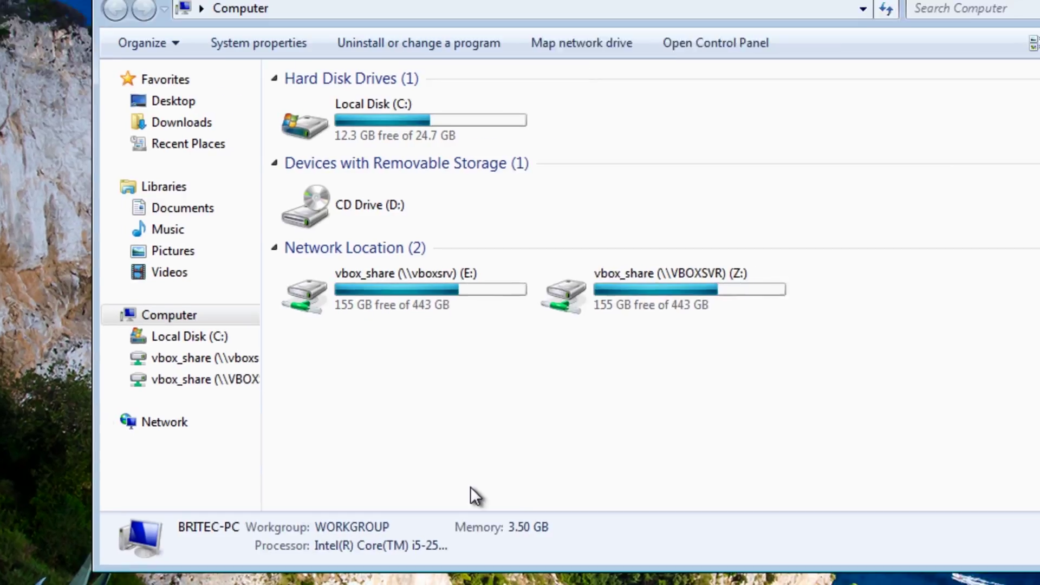
double_click(288, 176)
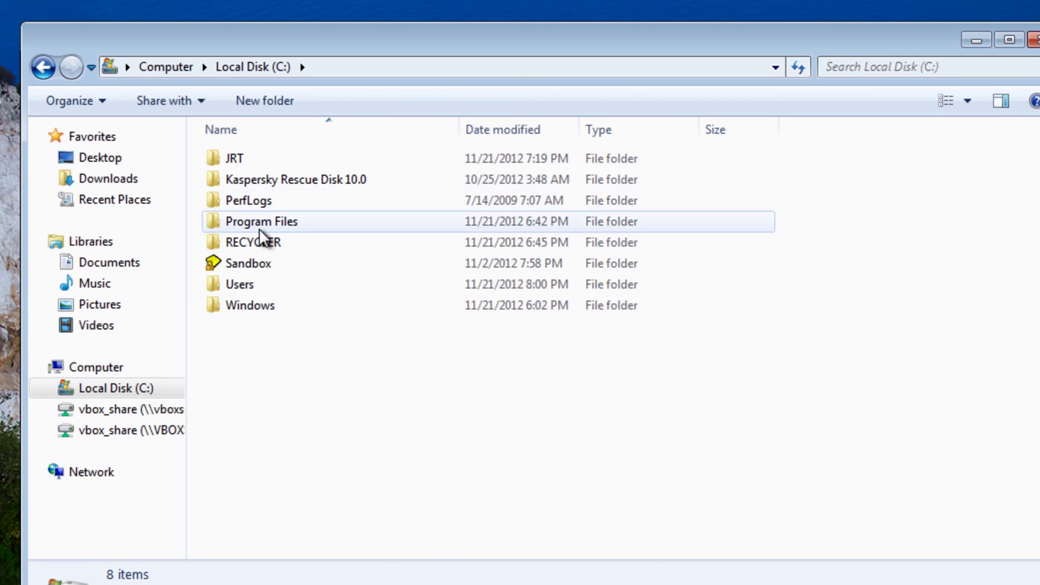
double_click(242, 288)
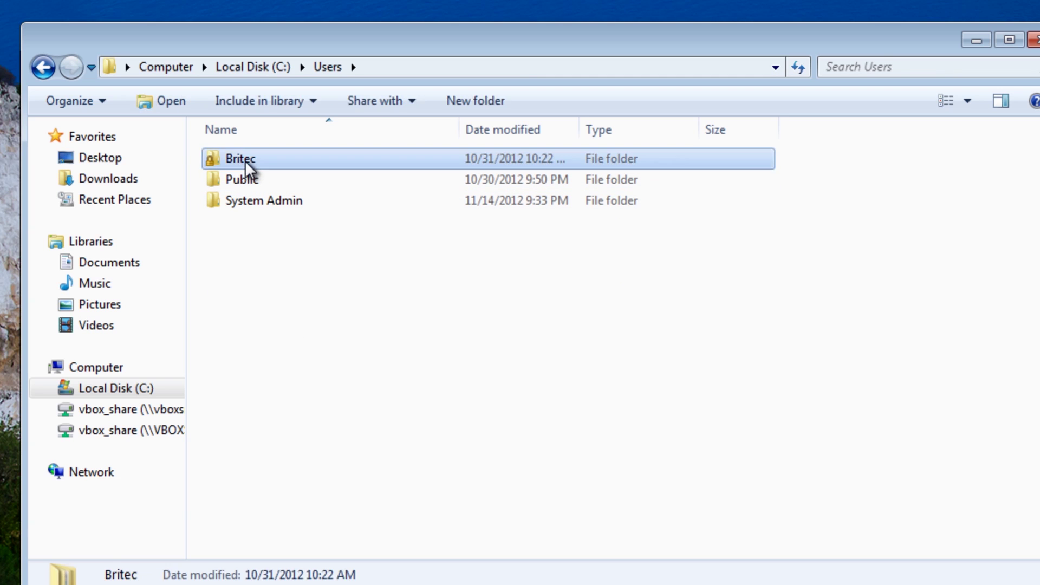
double_click(244, 160)
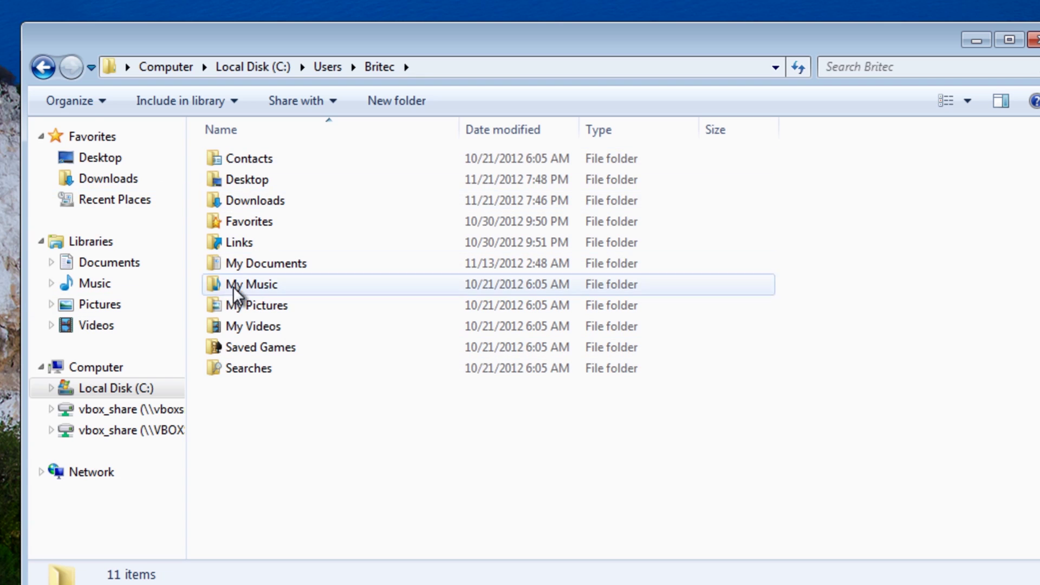
- In Folder Options, show hidden files, folders and drives and unhide protected operating system files
left_click(105, 105)
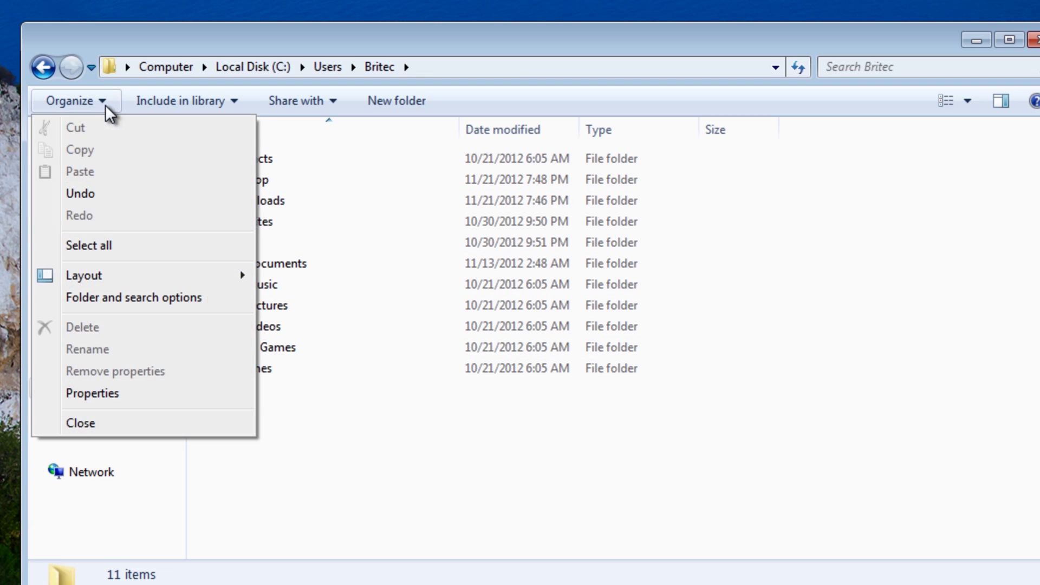
left_click(125, 302)
left_click(125, 149)
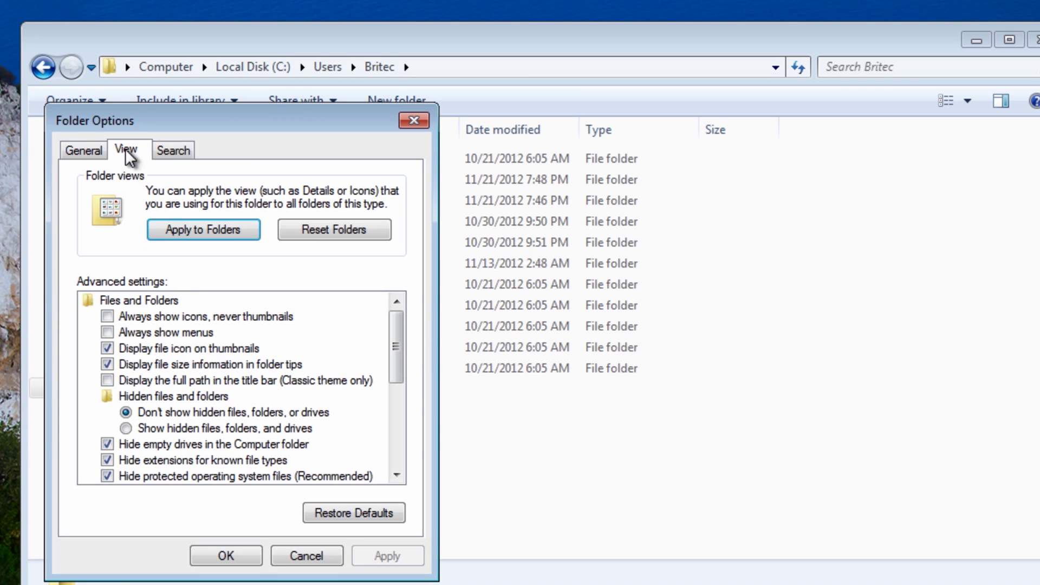
left_click(143, 429)
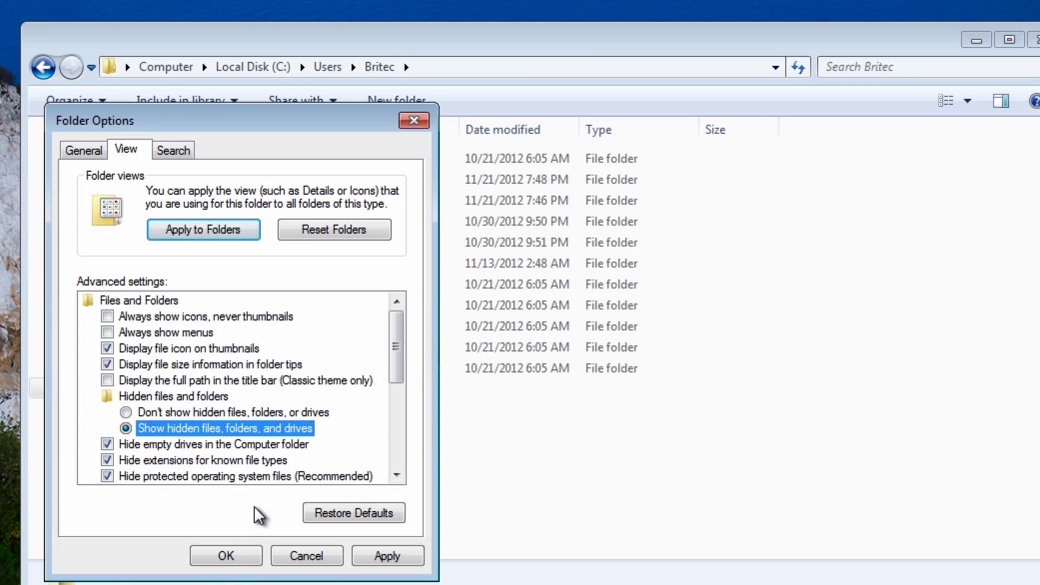
left_click(107, 476)
left_click(612, 372)
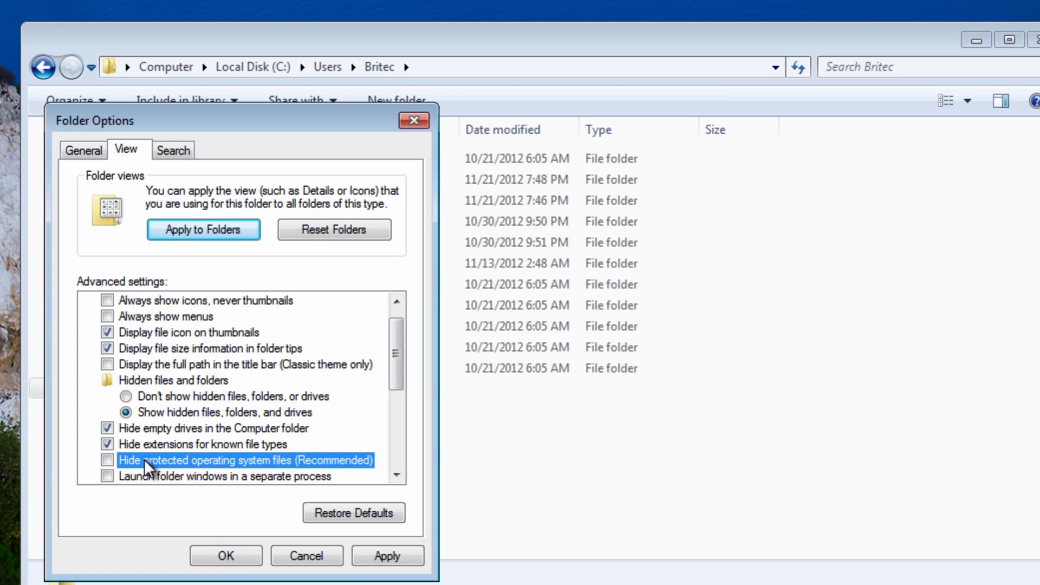
left_click(221, 550)
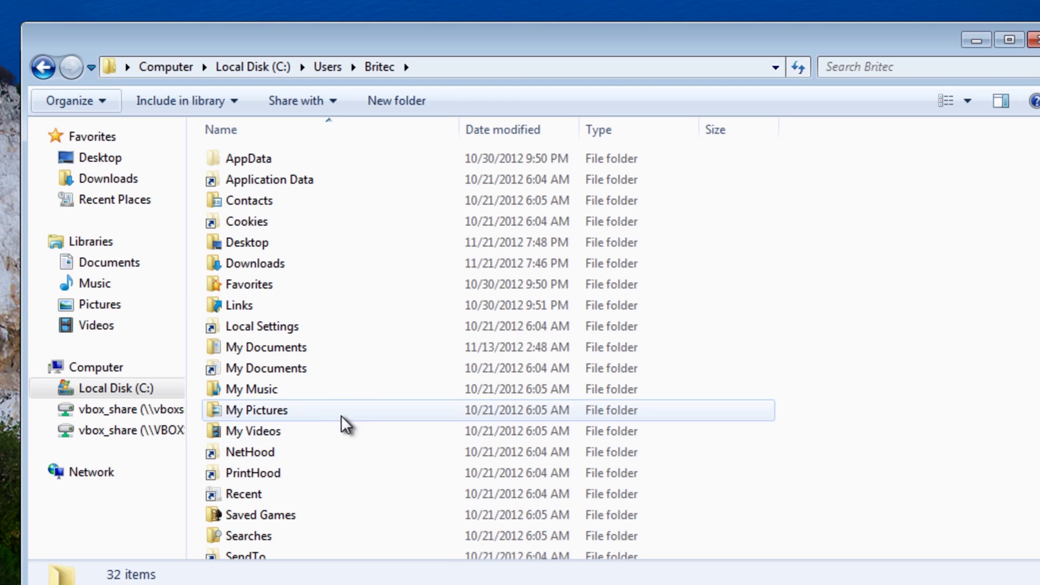
- Open AppData\Local and inspect the suspicious files 6o4v7yr6ikfw18072u and the .crx file
double_click(236, 161)
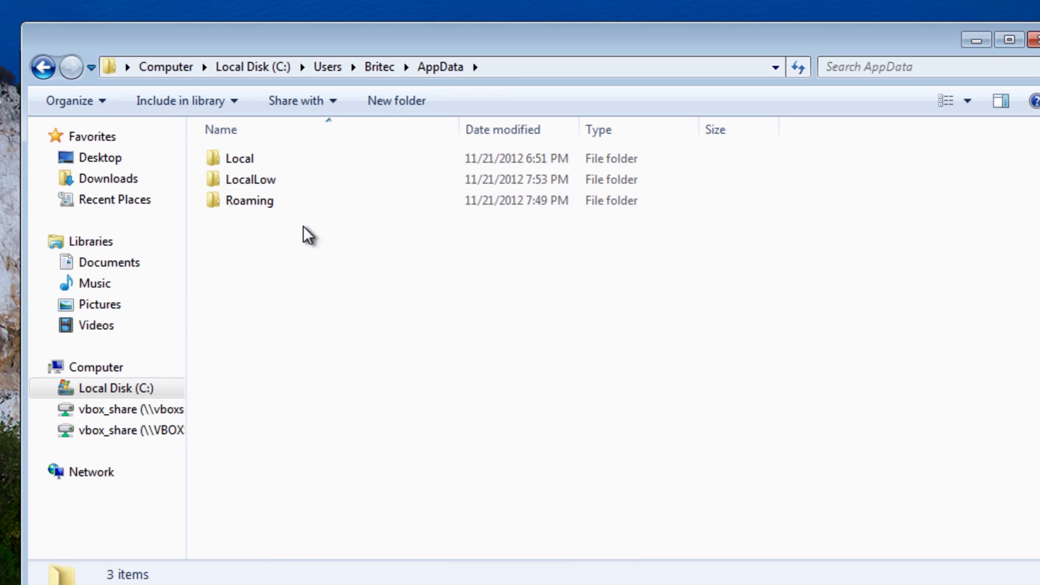
double_click(238, 158)
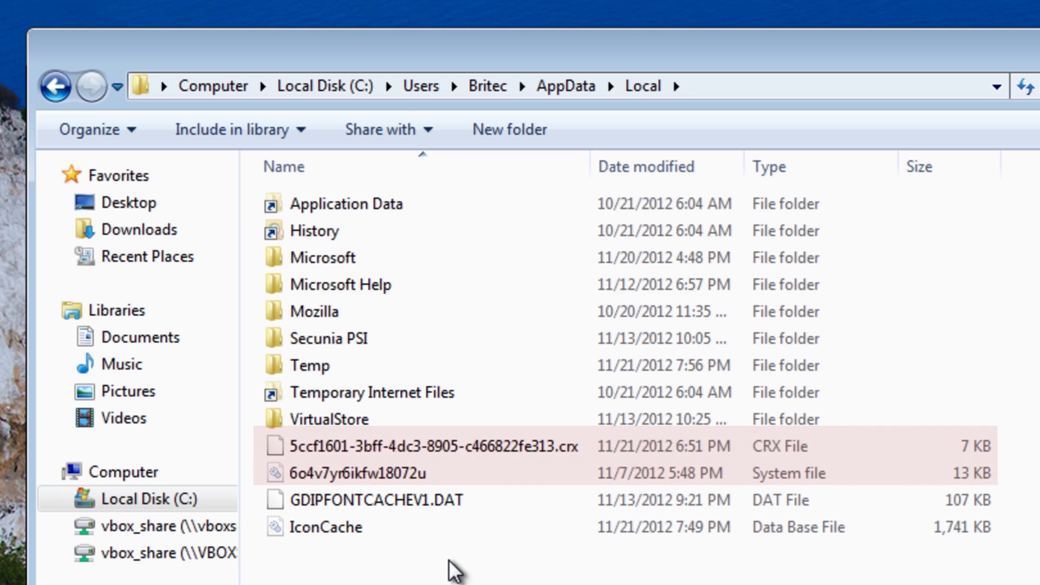
left_click(323, 474)
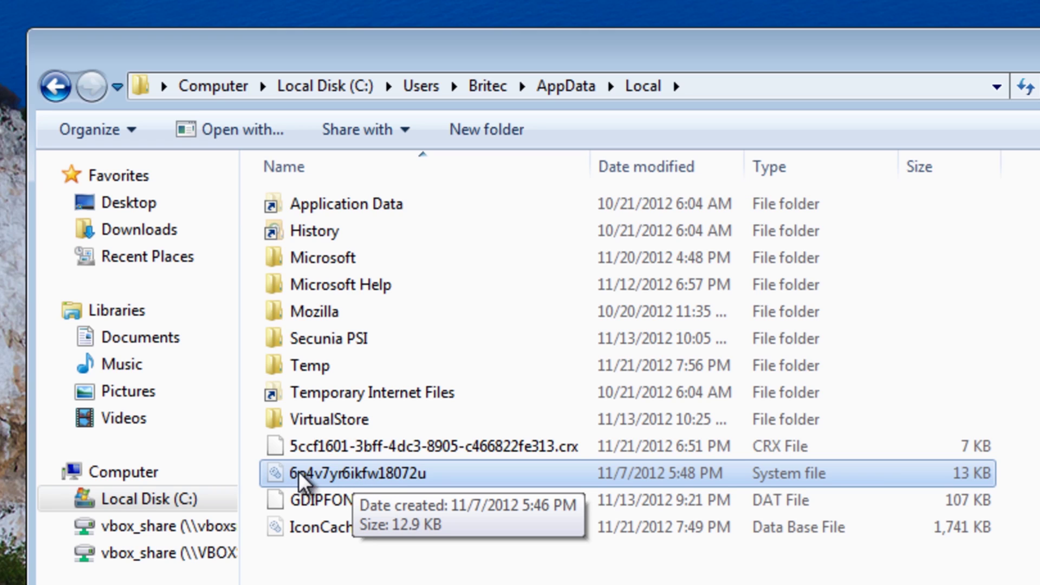
left_click(329, 445)
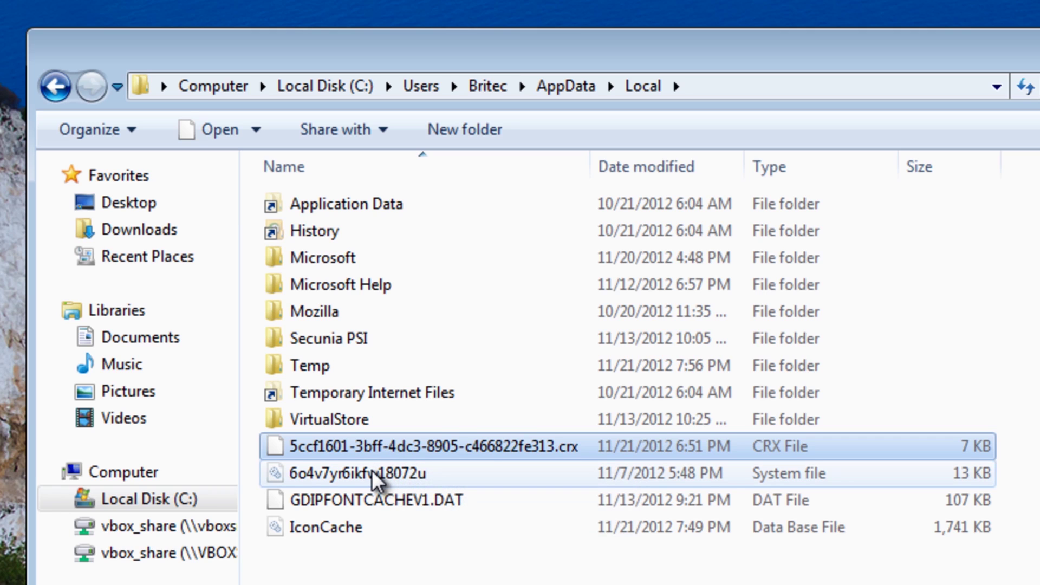
left_click(362, 480)
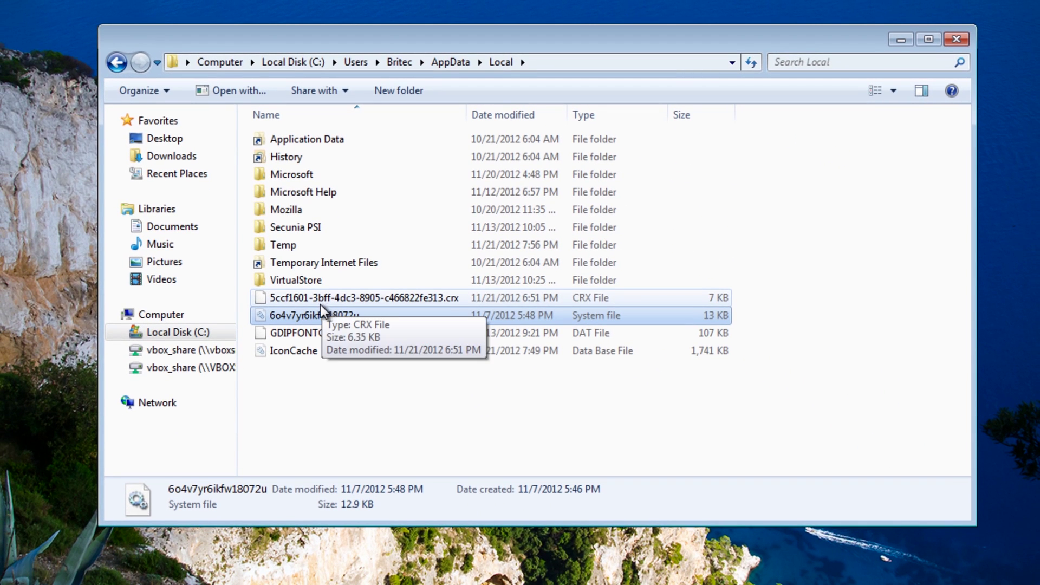
- Delete 6o4v7yr6ikfw18072u and the .crx file to the Recycle Bin
right_click(316, 313)
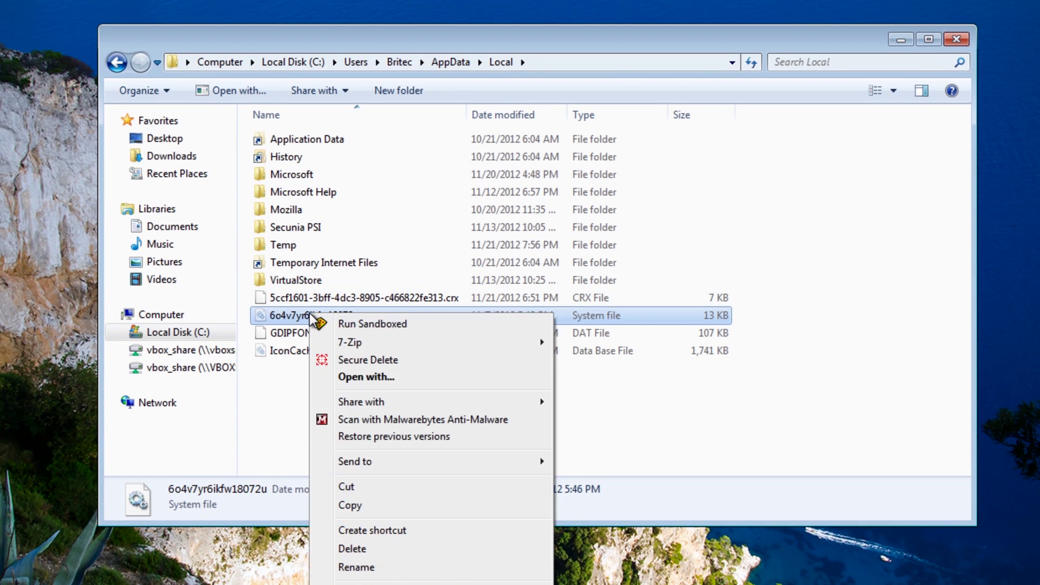
left_click(357, 547)
left_click(536, 380)
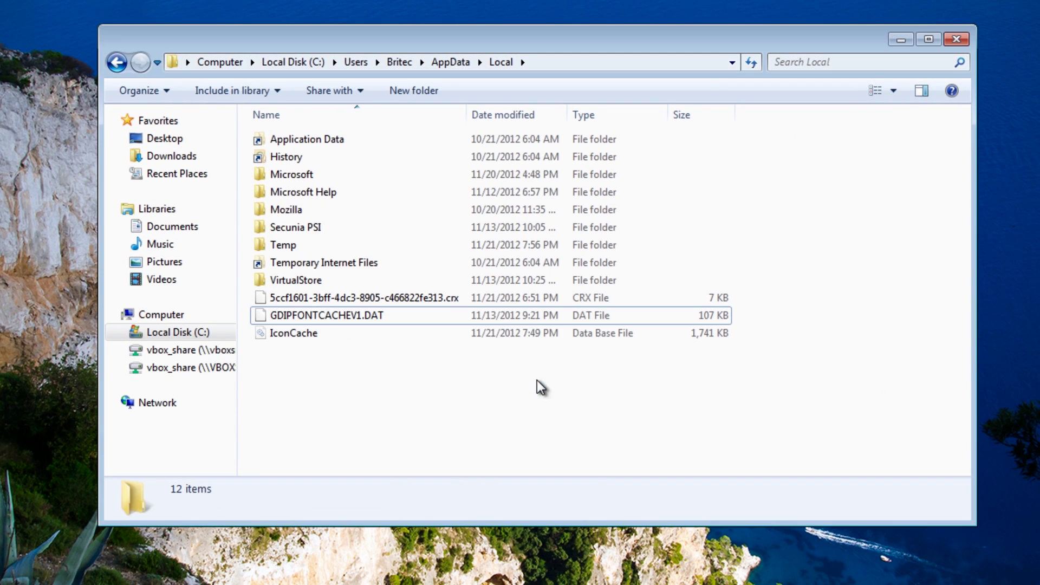
left_click(303, 299)
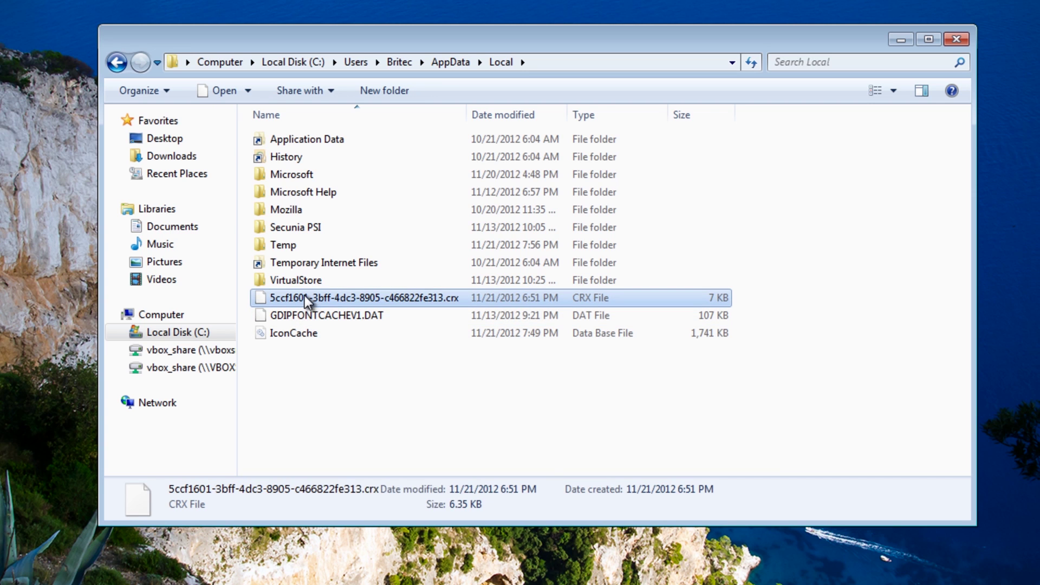
right_click(305, 298)
left_click(356, 542)
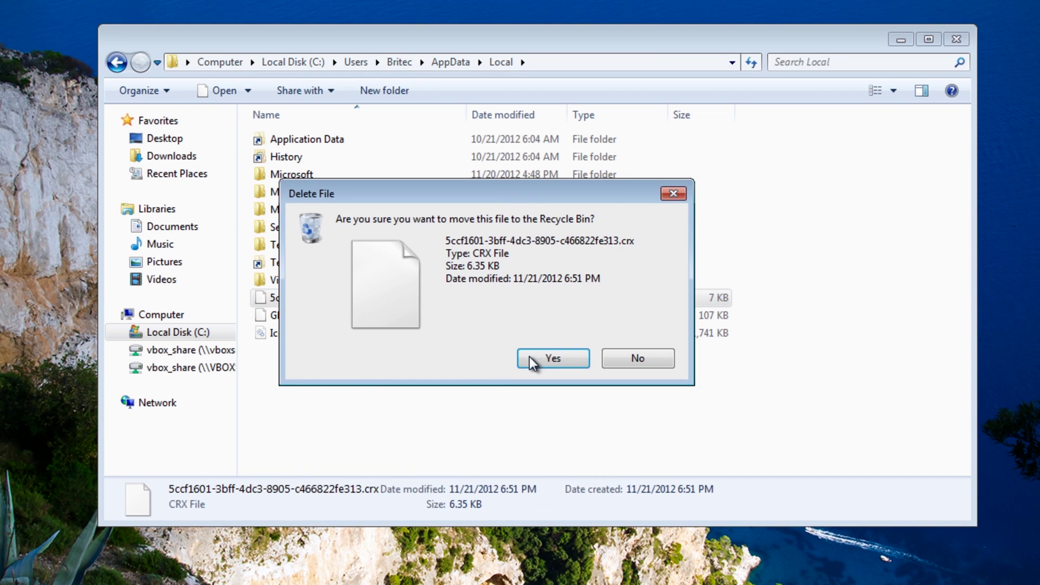
left_click(536, 362)
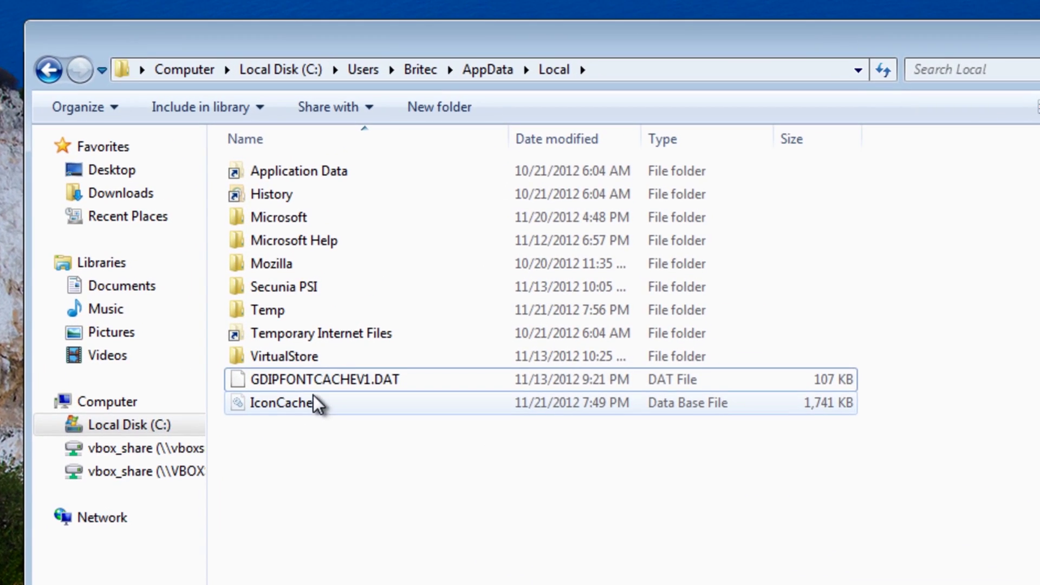
- Delete all 11 Temp items, skipping the in-use log file, and return to Local
double_click(271, 310)
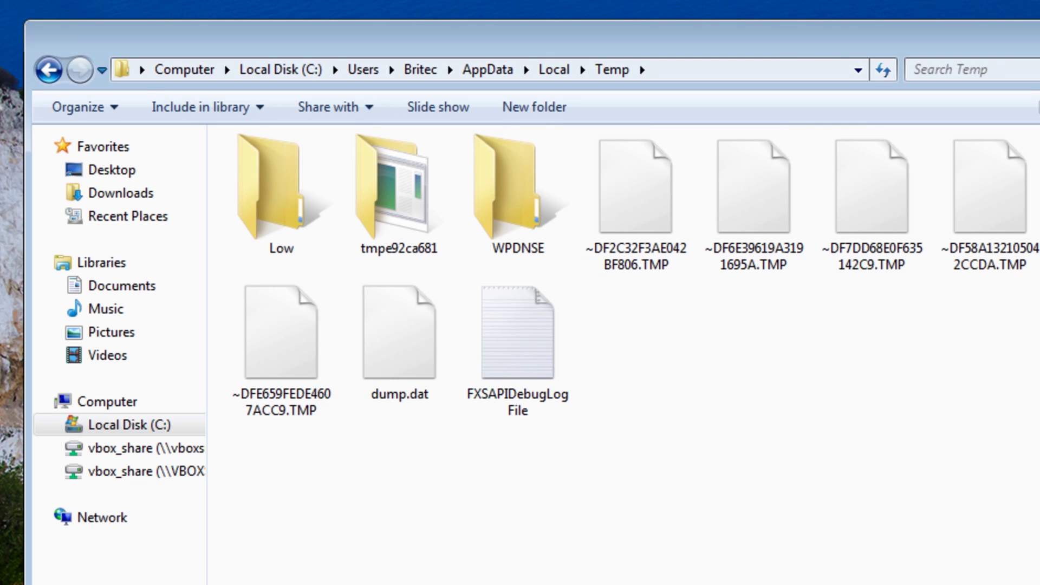
left_click_drag(1036, 458, 277, 106)
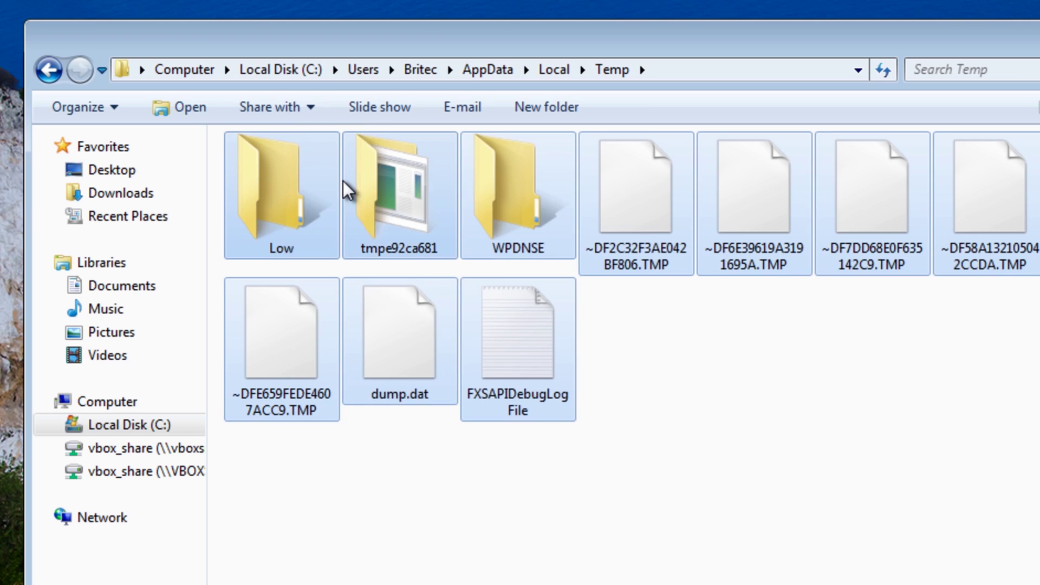
right_click(343, 180)
left_click(418, 497)
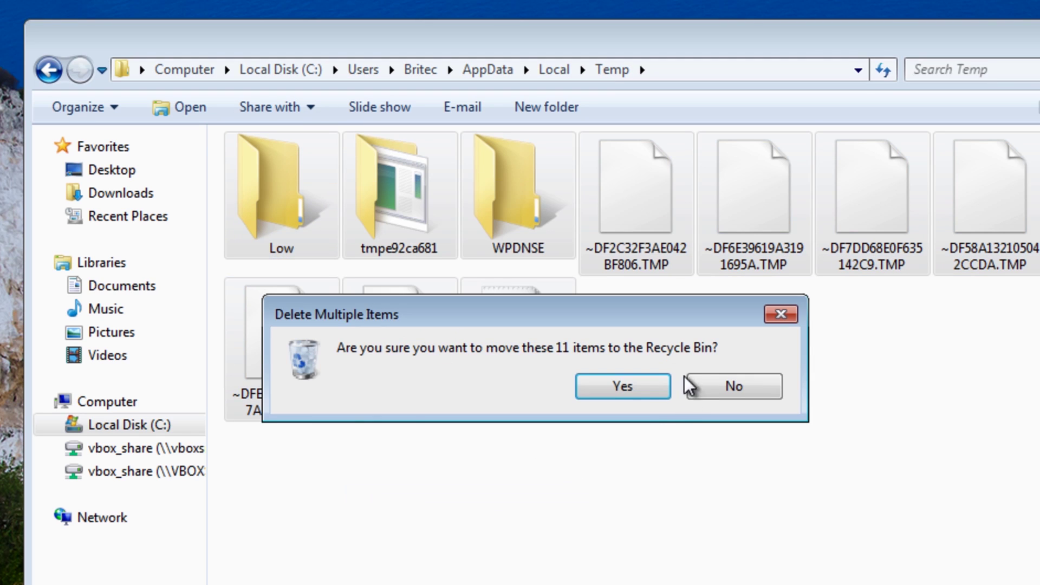
left_click(629, 386)
left_click(613, 462)
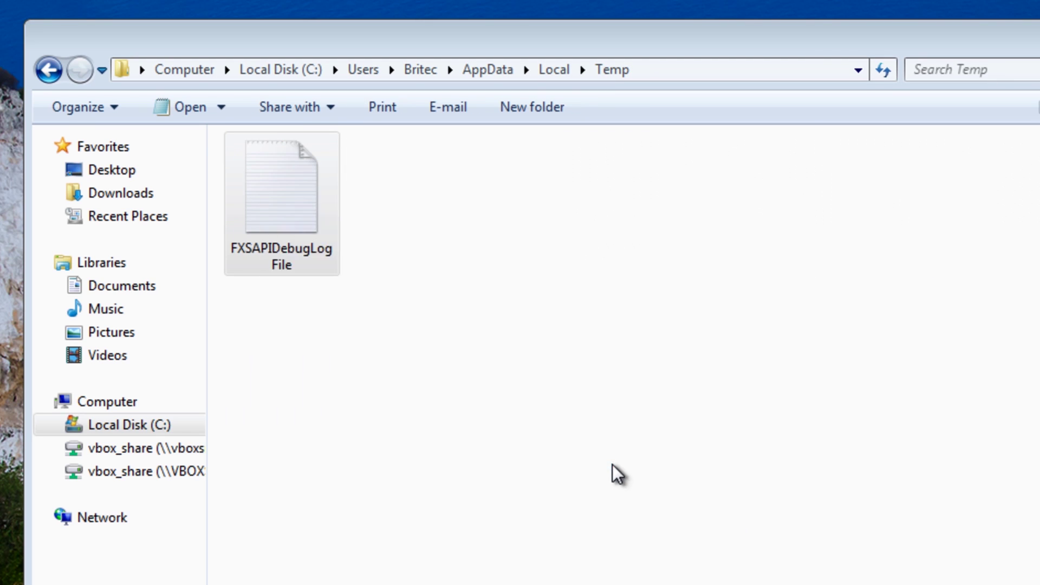
left_click(45, 70)
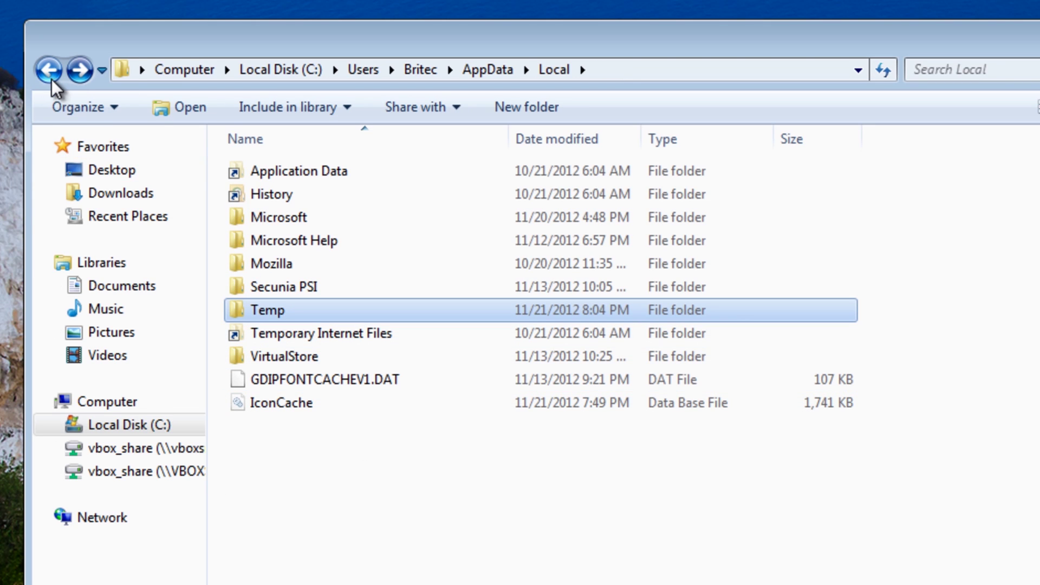
- Open the Roaming folder and try deleting remlp.dll, which fails because it is in use
left_click(45, 69)
left_click(277, 217)
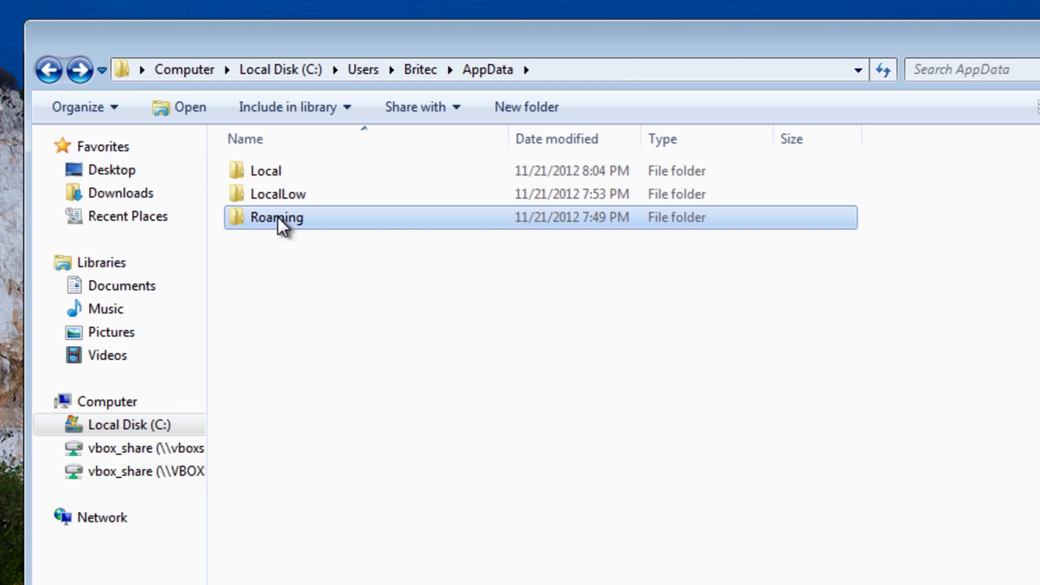
double_click(278, 217)
left_click(284, 430)
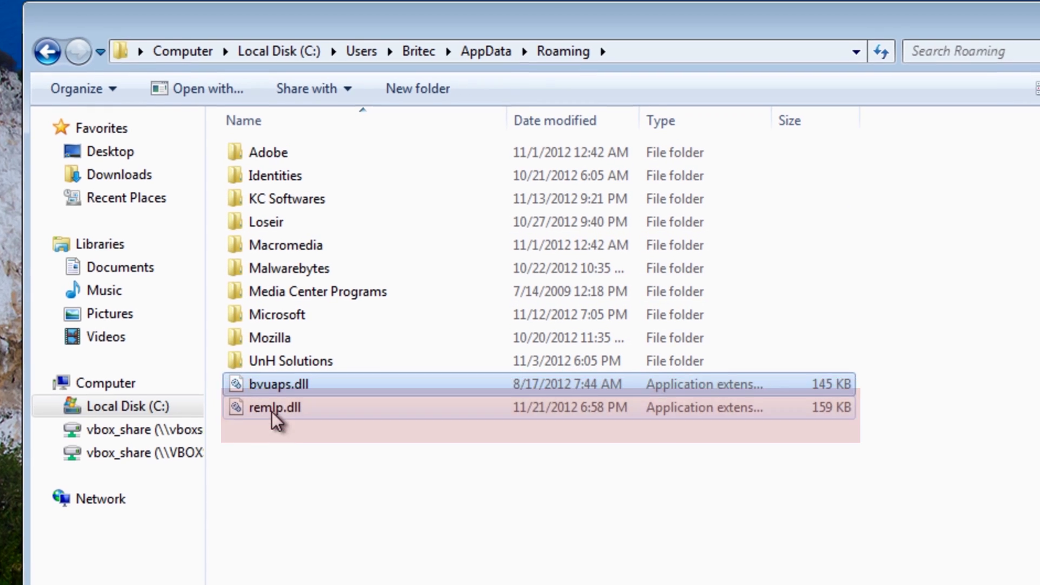
right_click(273, 427)
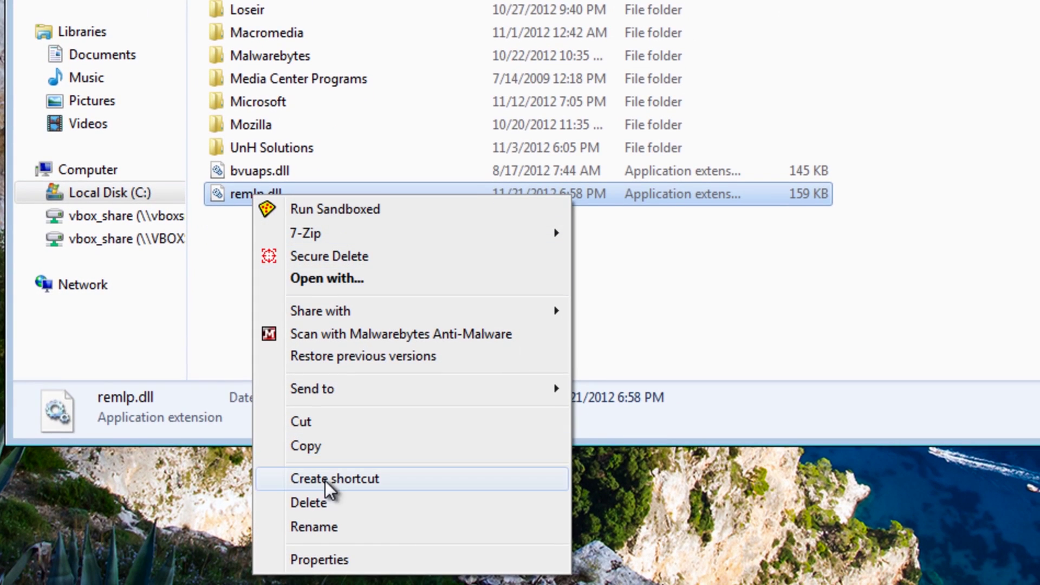
left_click(327, 504)
left_click(587, 230)
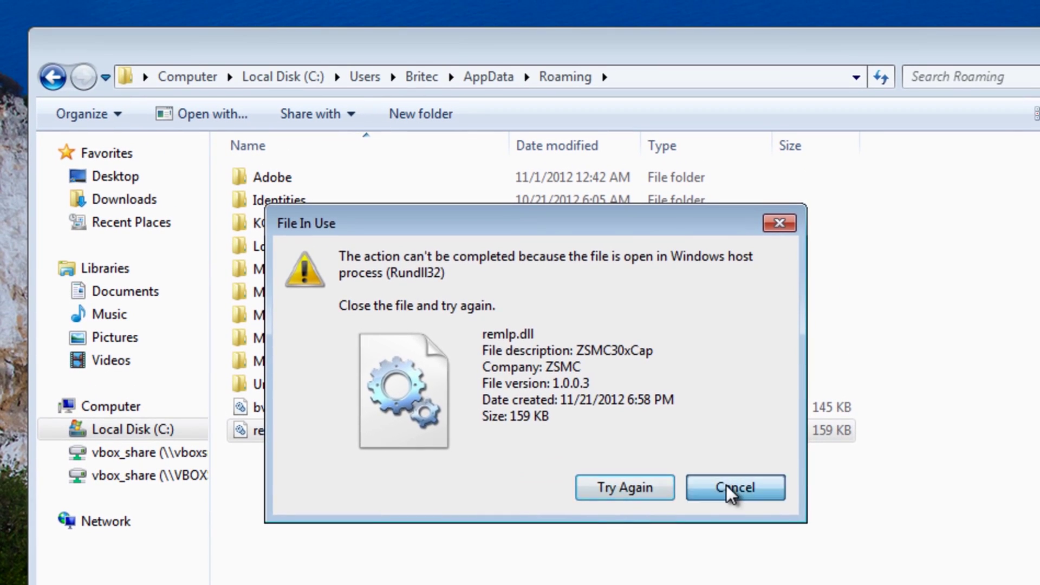
left_click(712, 251)
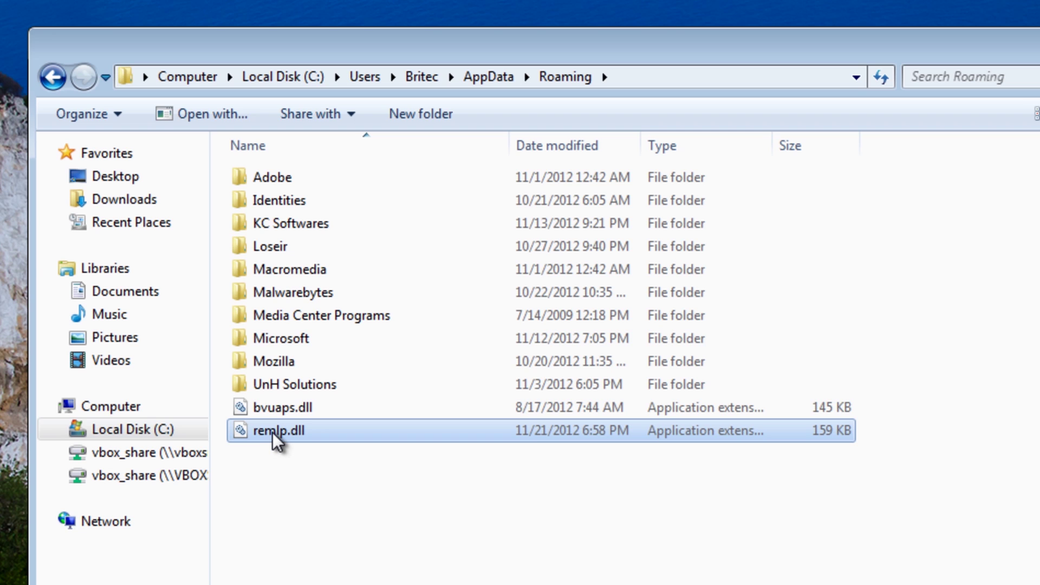
- Rename remlp.dll, including its extension, to vir
mouse_move(272, 432)
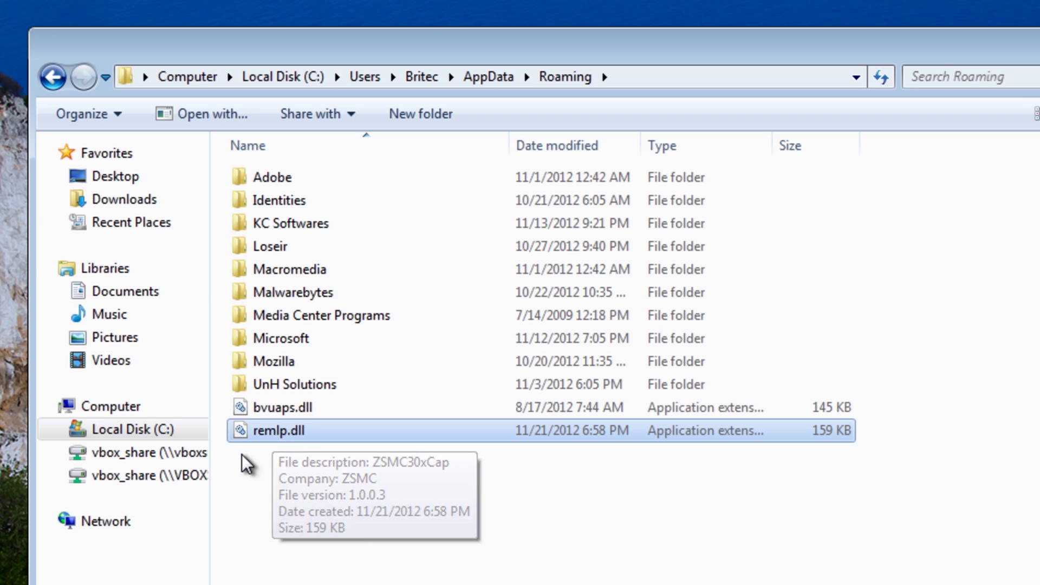
left_click(242, 454)
left_click(270, 432)
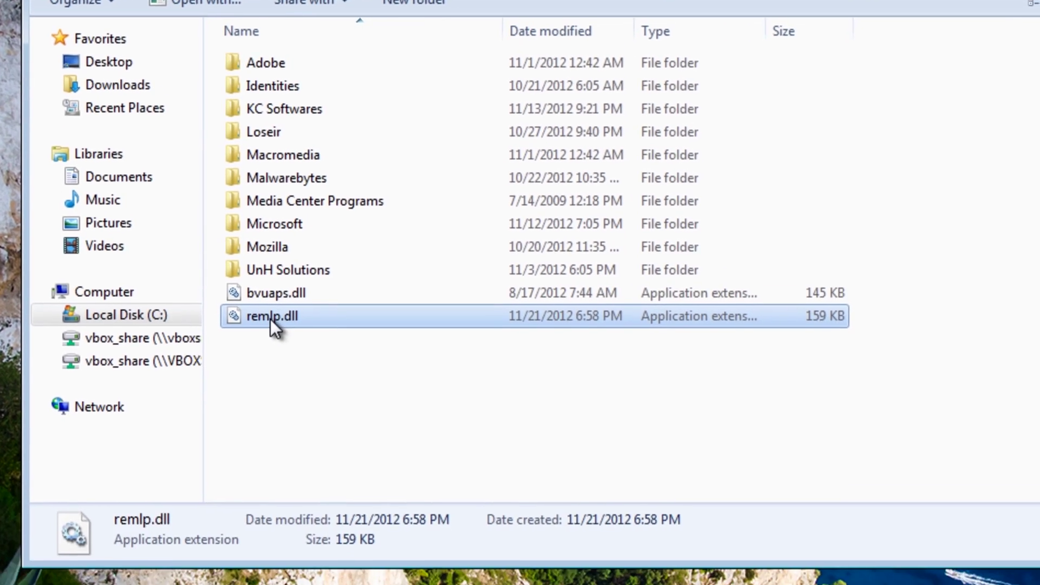
mouse_move(271, 432)
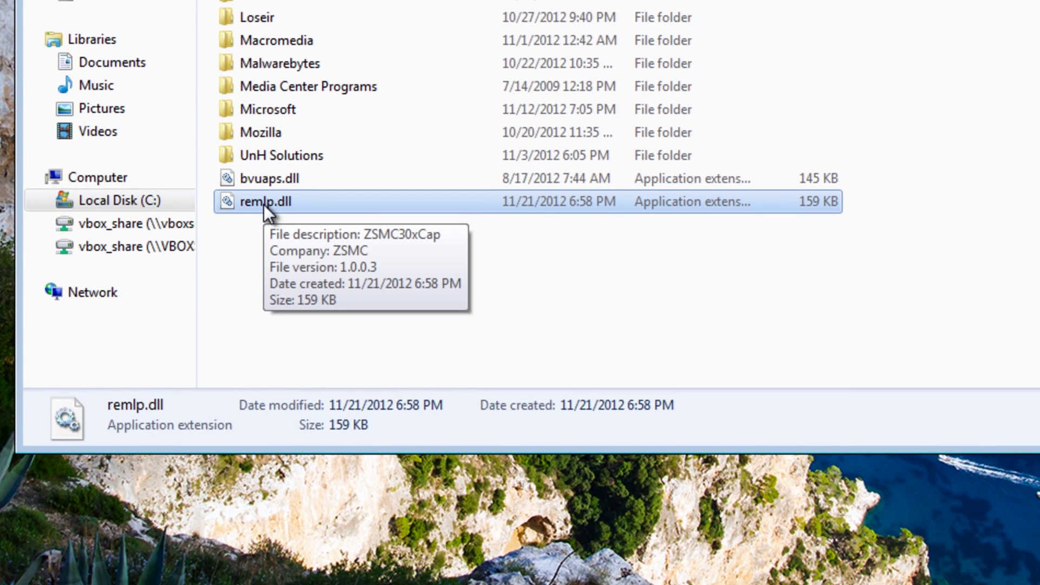
right_click(263, 204)
left_click(325, 536)
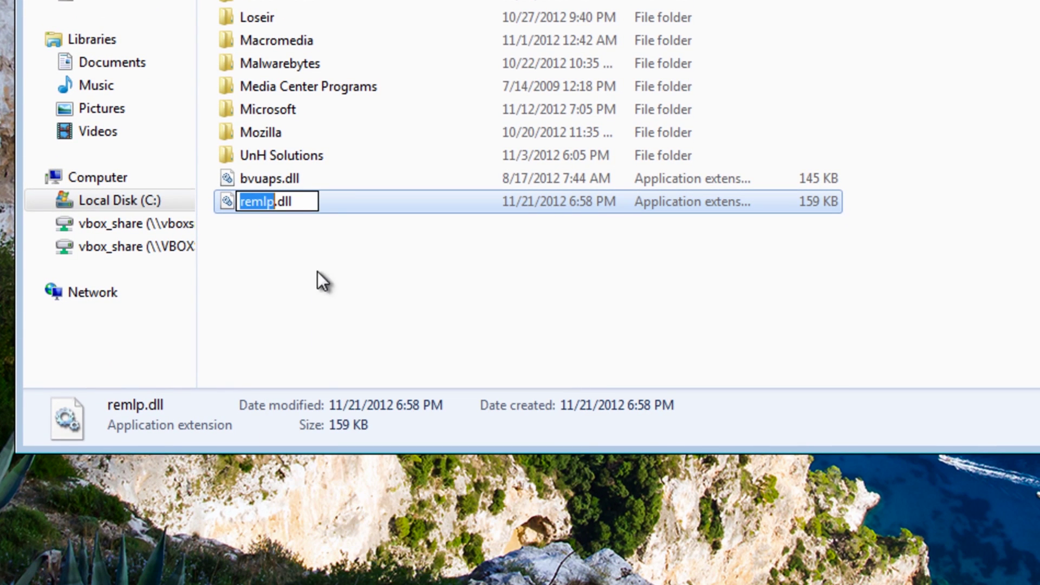
key("End")
key("shift+Left")
key("shift+Left")
key("shift+Left")
key("shift+Left")
key("shift+Left")
key("shift+Left")
key("shift+Left")
key("shift+Left")
key("shift+Left")
type("vir")
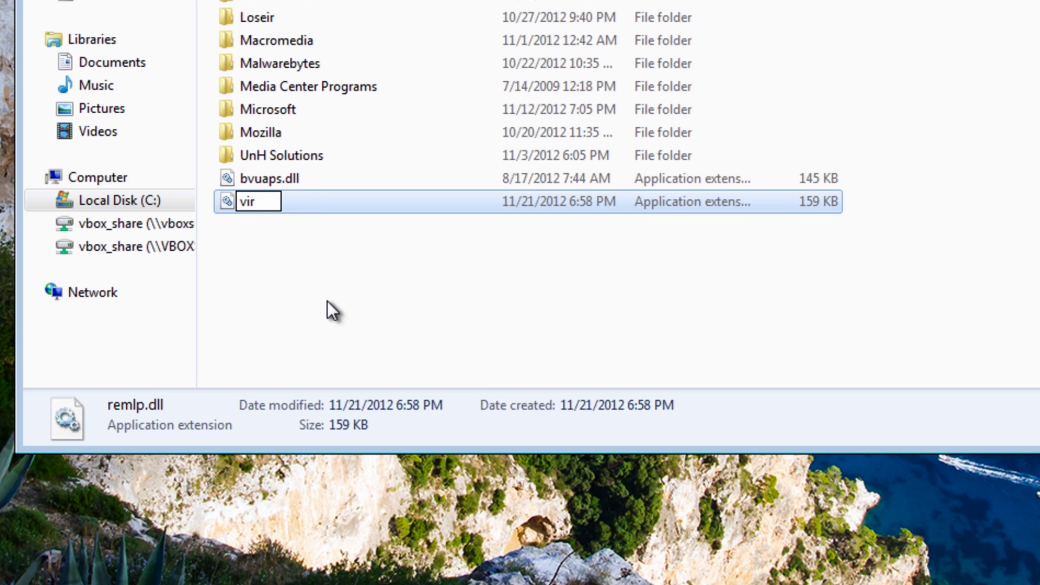
left_click(271, 269)
- Abandon a first rename of bvuaps.dll and try deleting vir, which is still in use
right_click(274, 178)
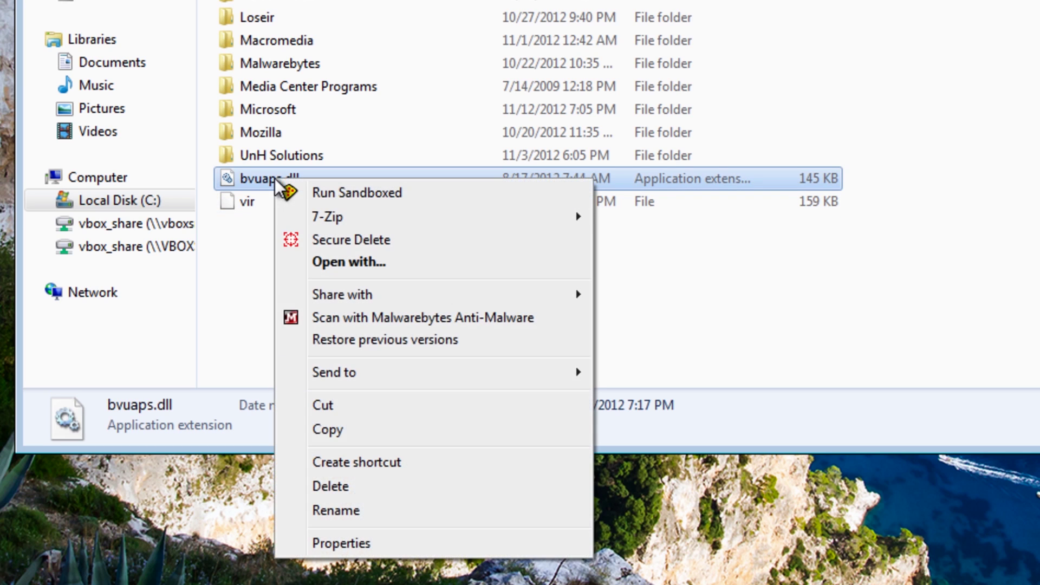
left_click(343, 512)
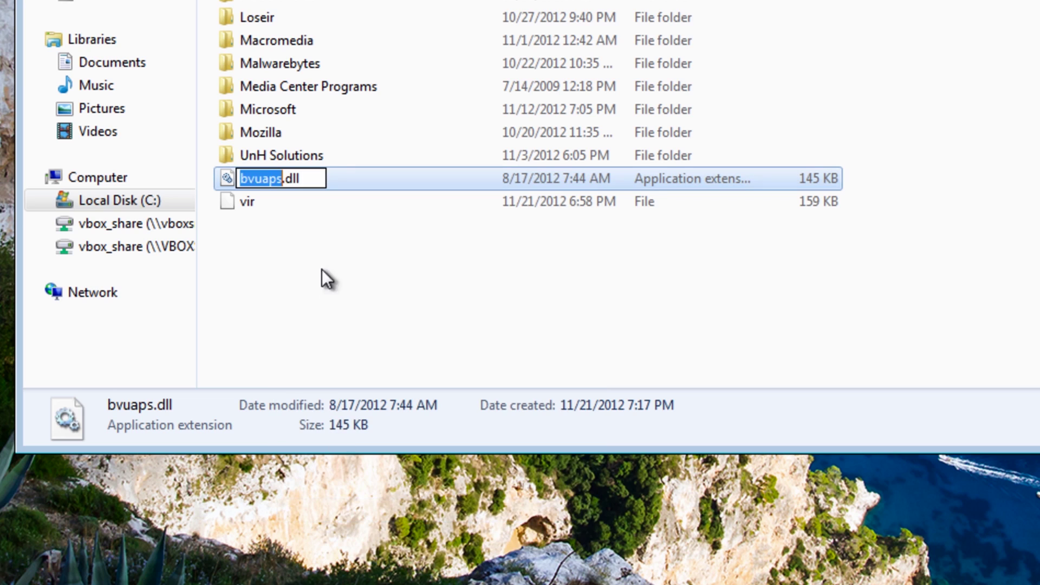
left_click(310, 178)
left_click(288, 229)
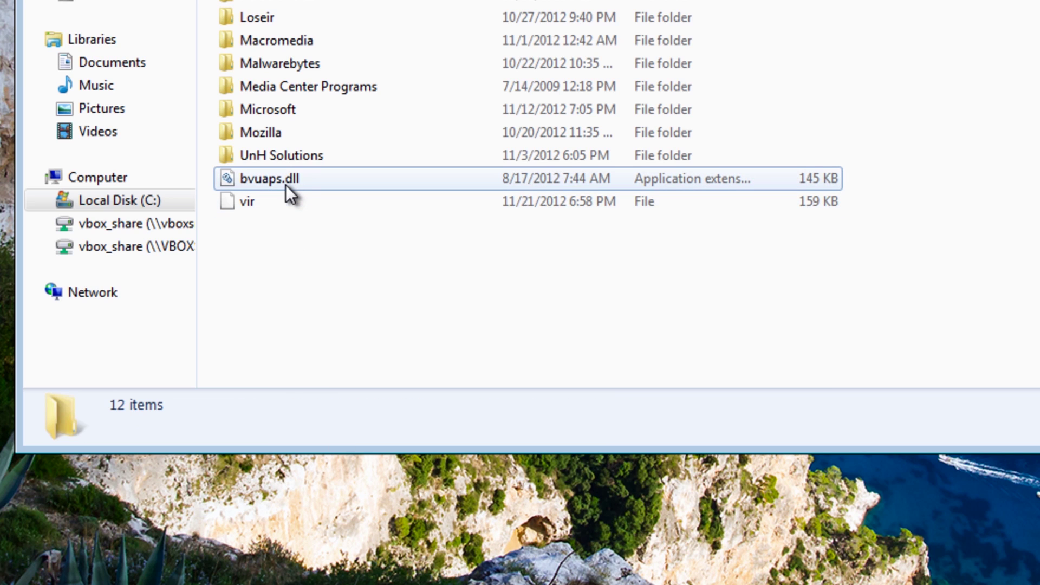
mouse_move(291, 182)
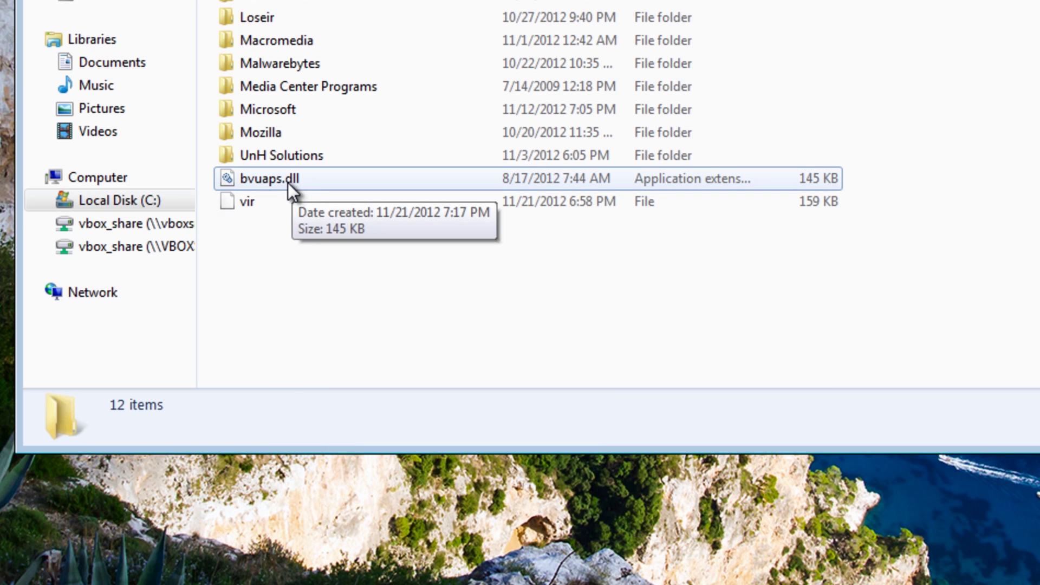
right_click(245, 203)
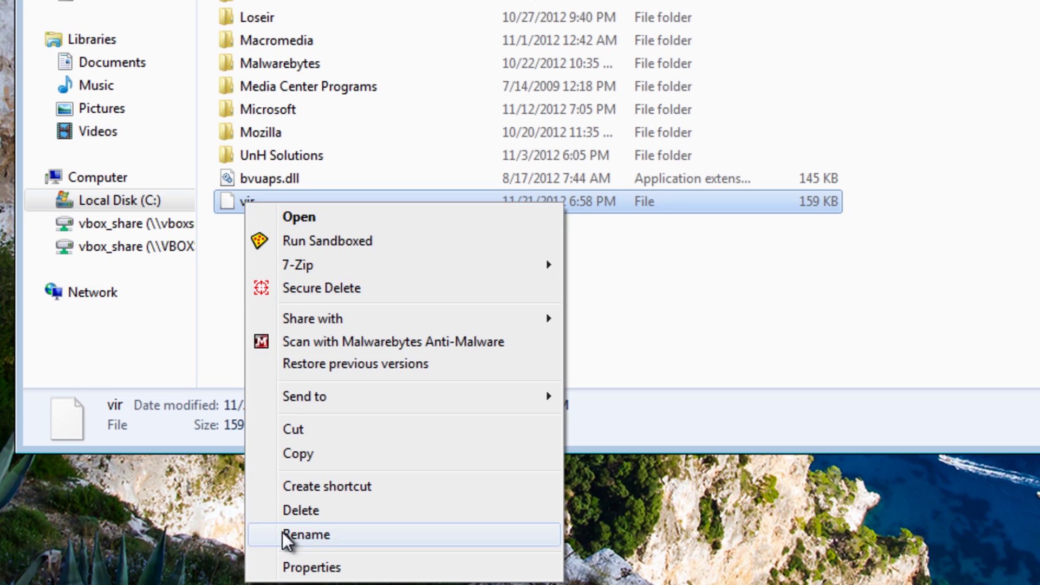
left_click(293, 510)
left_click(580, 239)
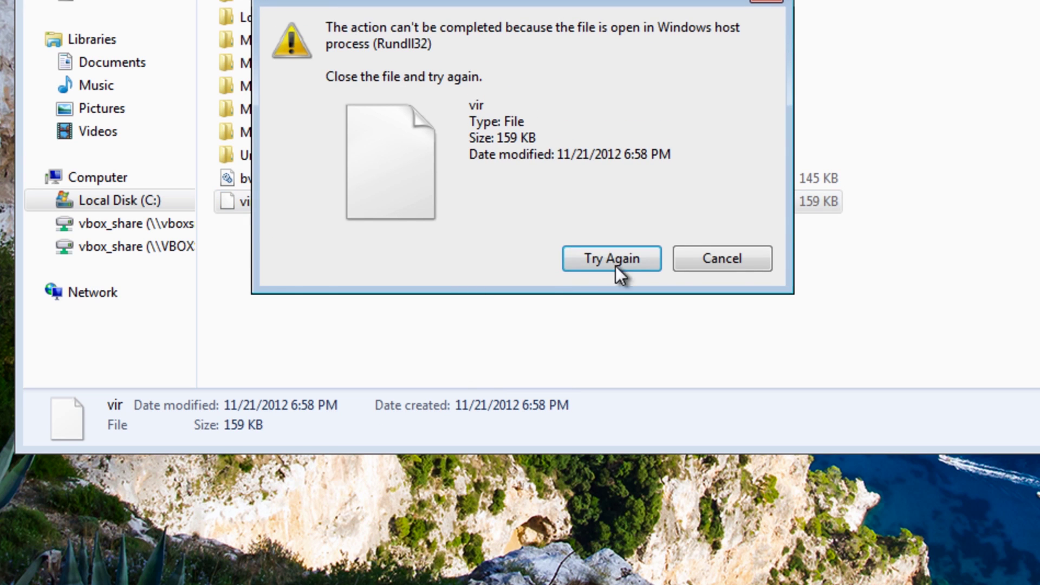
left_click(725, 260)
- Rename bvuaps.dll, including its extension, to vir2
left_click(228, 307)
right_click(277, 184)
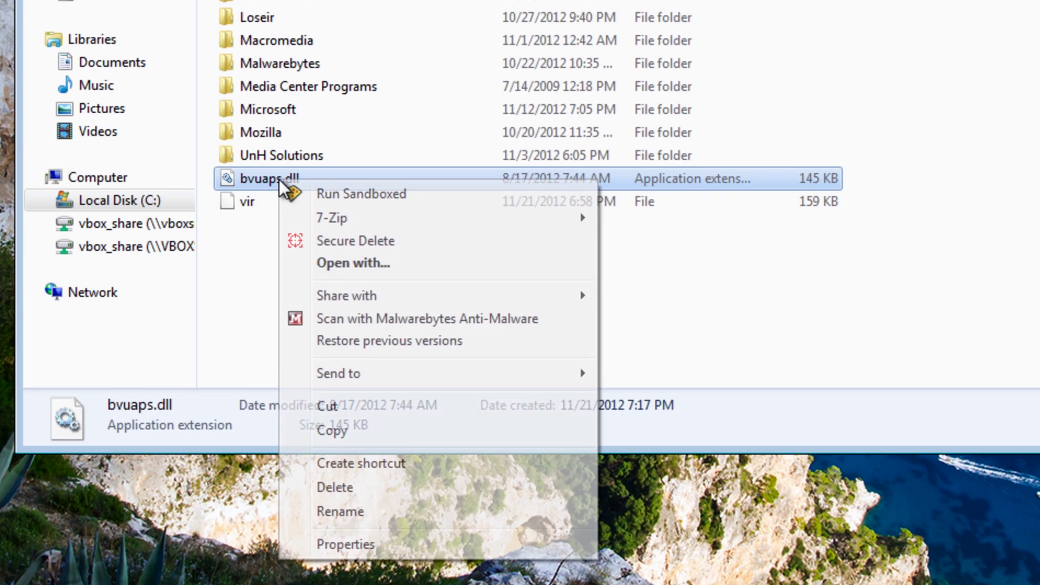
left_click(342, 512)
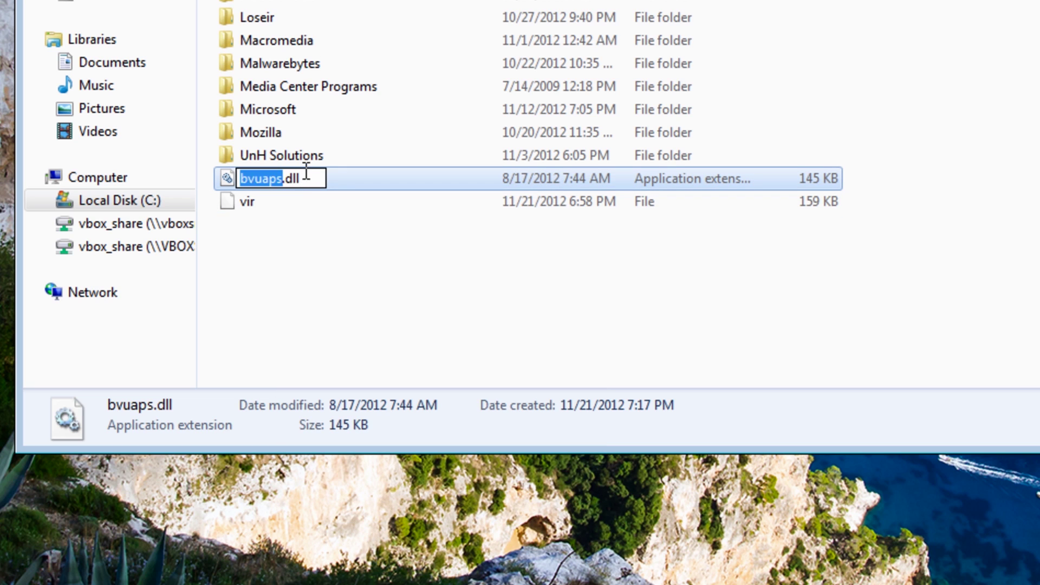
left_click_drag(306, 172, 238, 176)
type("vir2")
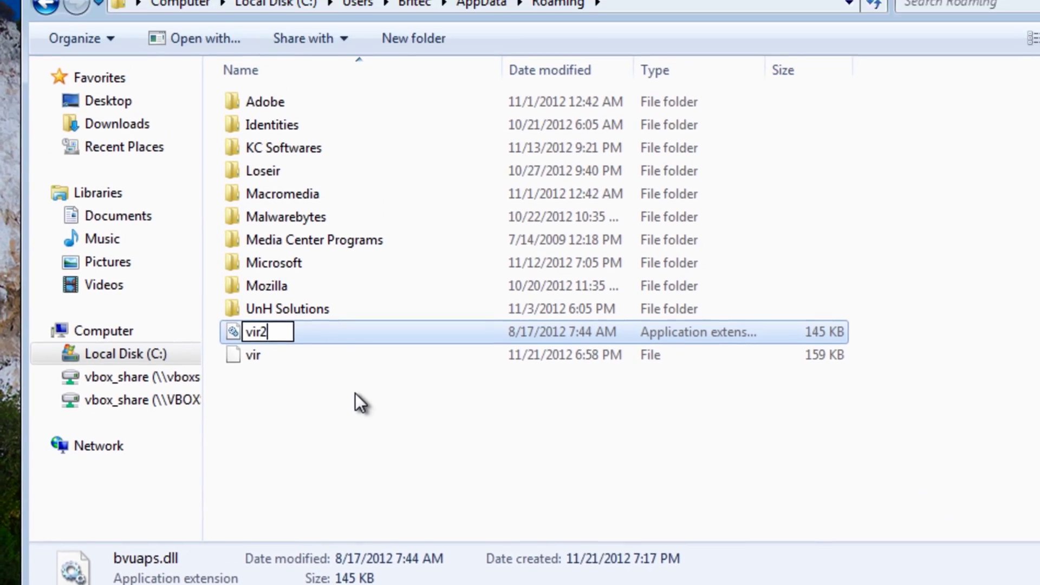
left_click(354, 414)
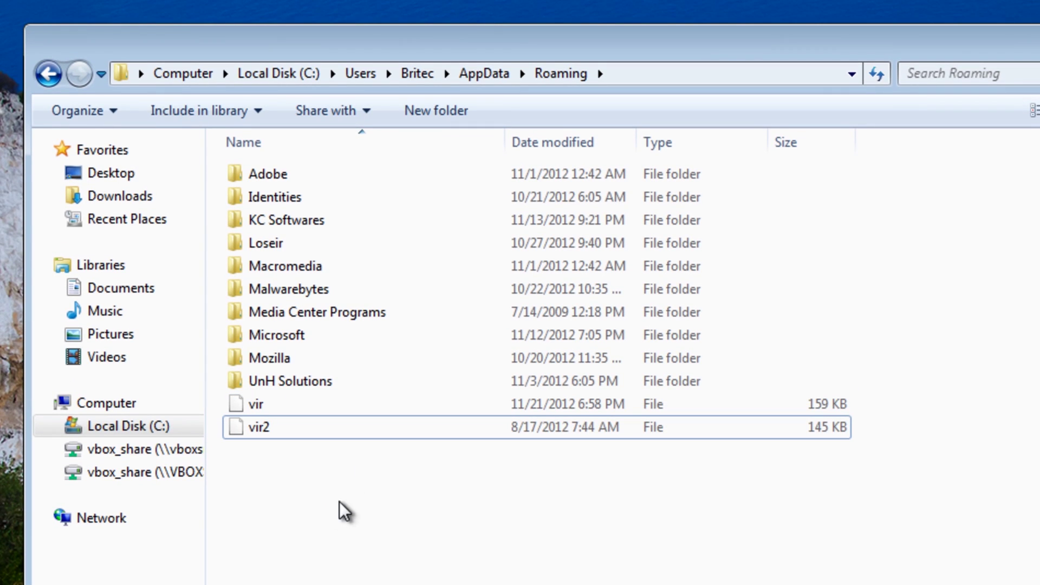
left_click(50, 73)
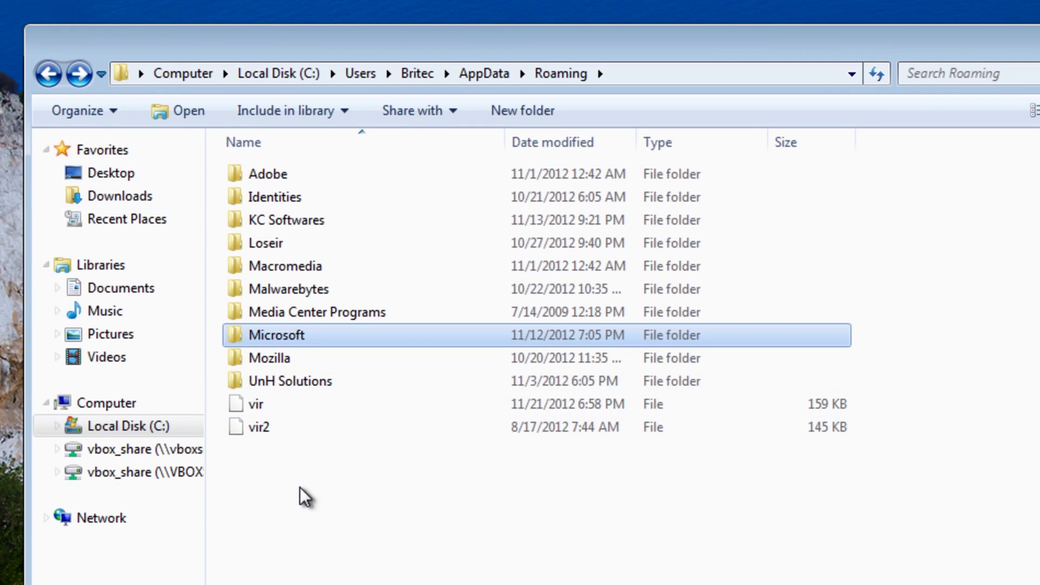
- Navigate to AppData\Local\Microsoft\Windows\1167
left_click(51, 70)
double_click(281, 173)
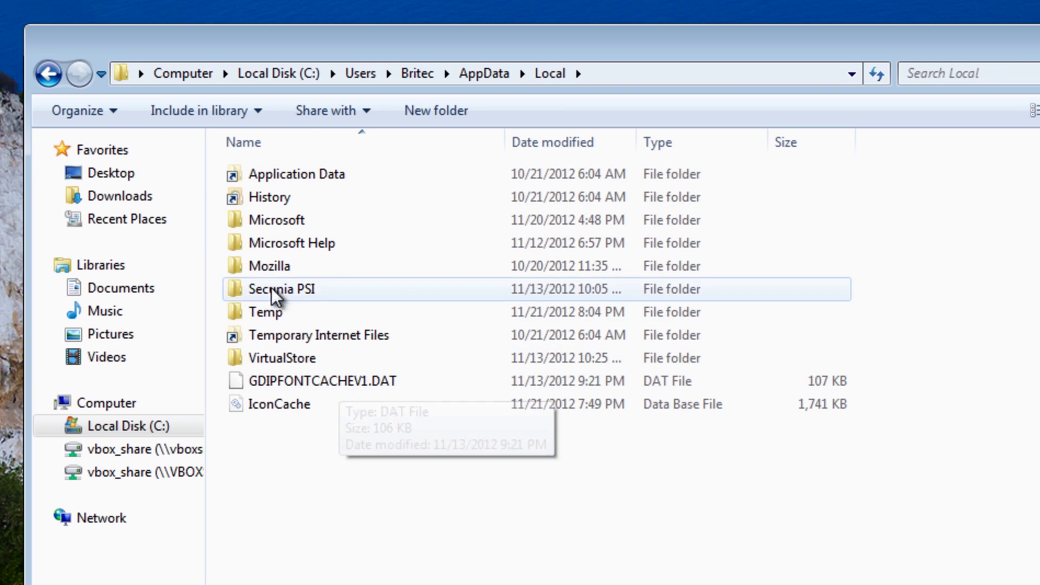
left_click(268, 219)
double_click(268, 219)
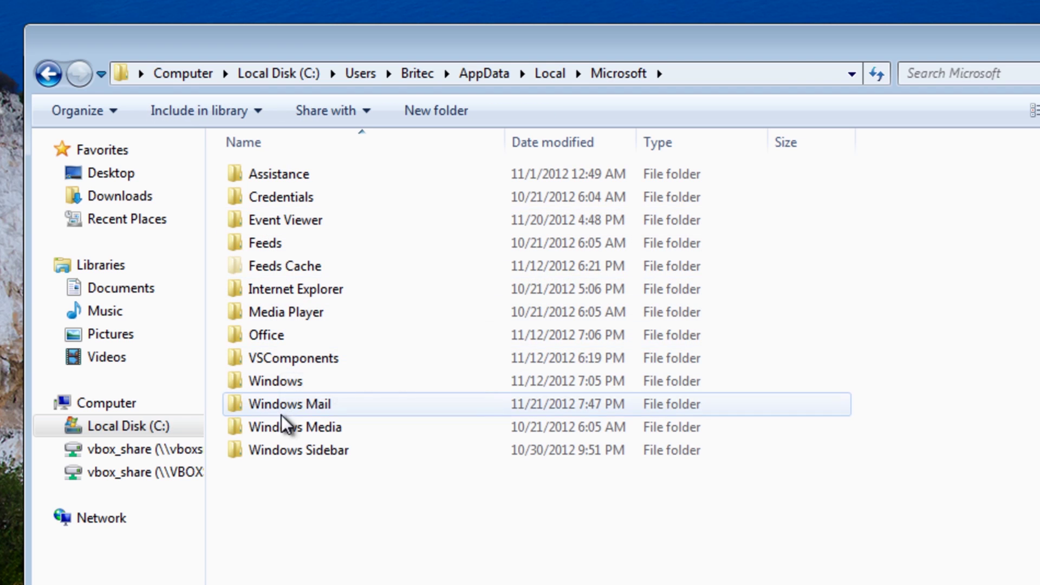
left_click(278, 383)
double_click(278, 383)
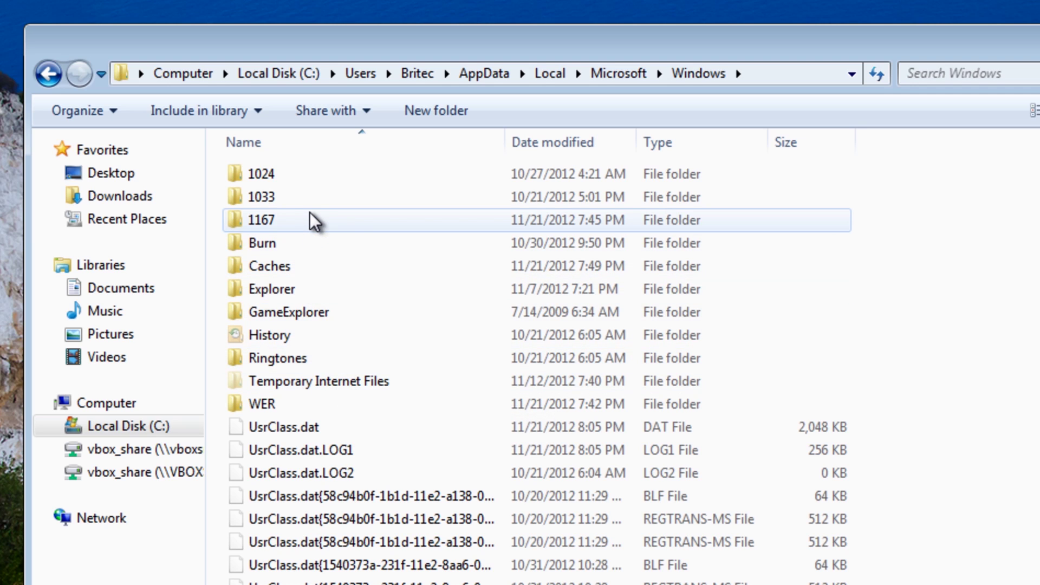
double_click(285, 219)
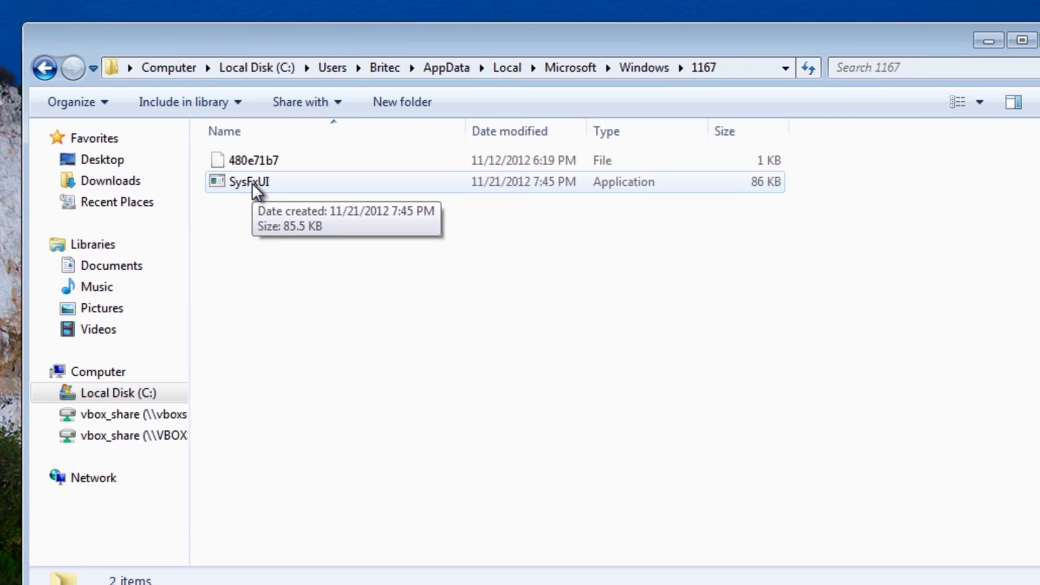
- Delete the SysFxUI application and the file 480e71b7 from the 1167 folder, then go back up
left_click(274, 198)
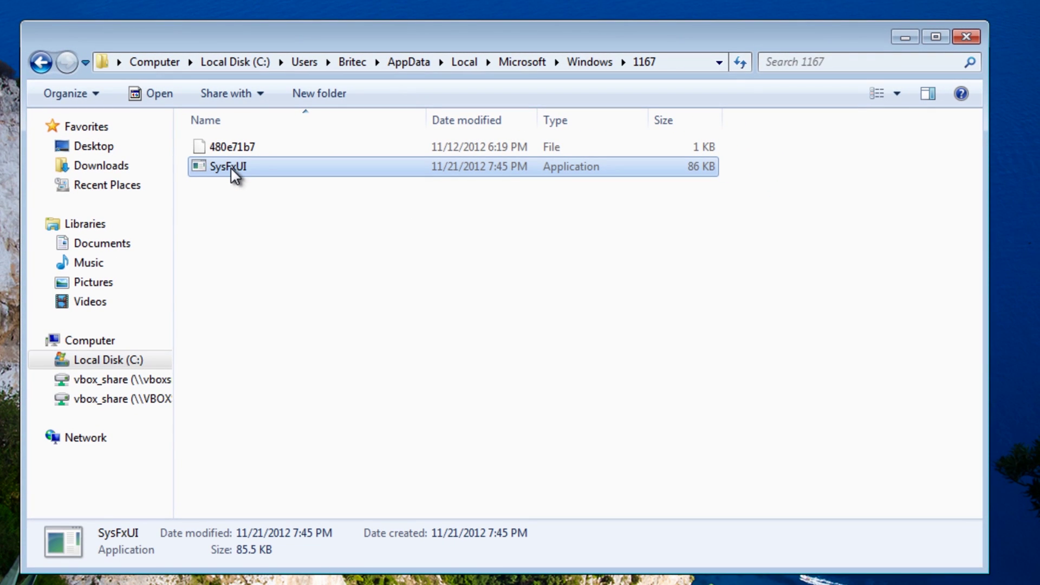
right_click(233, 173)
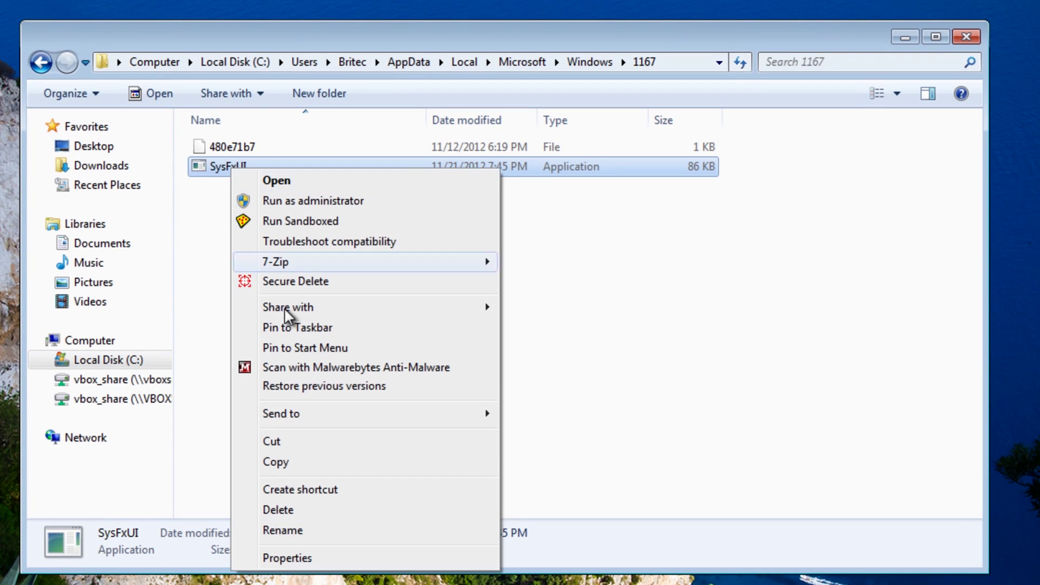
left_click(287, 508)
left_click(510, 387)
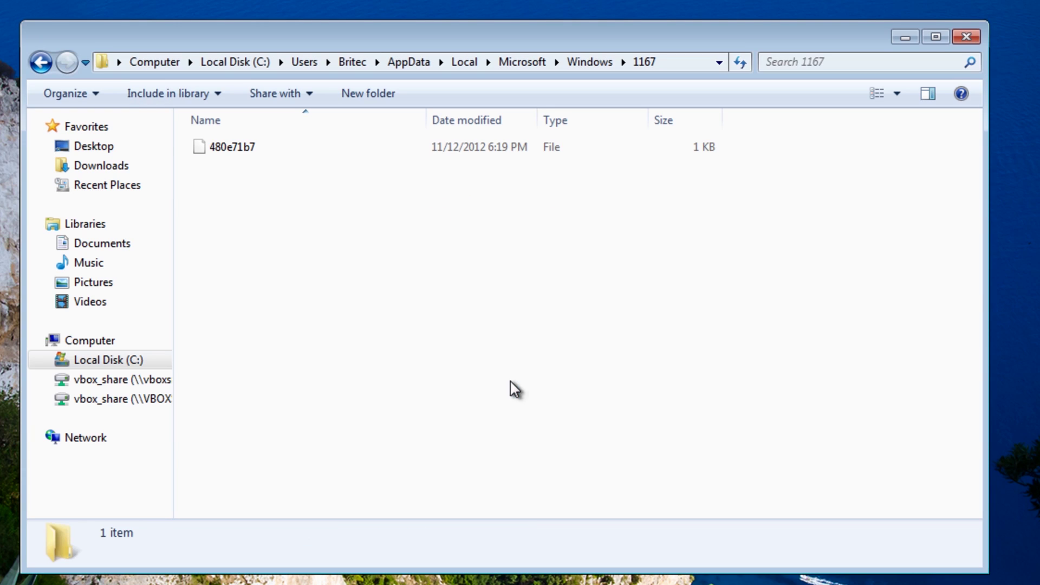
left_click(239, 151)
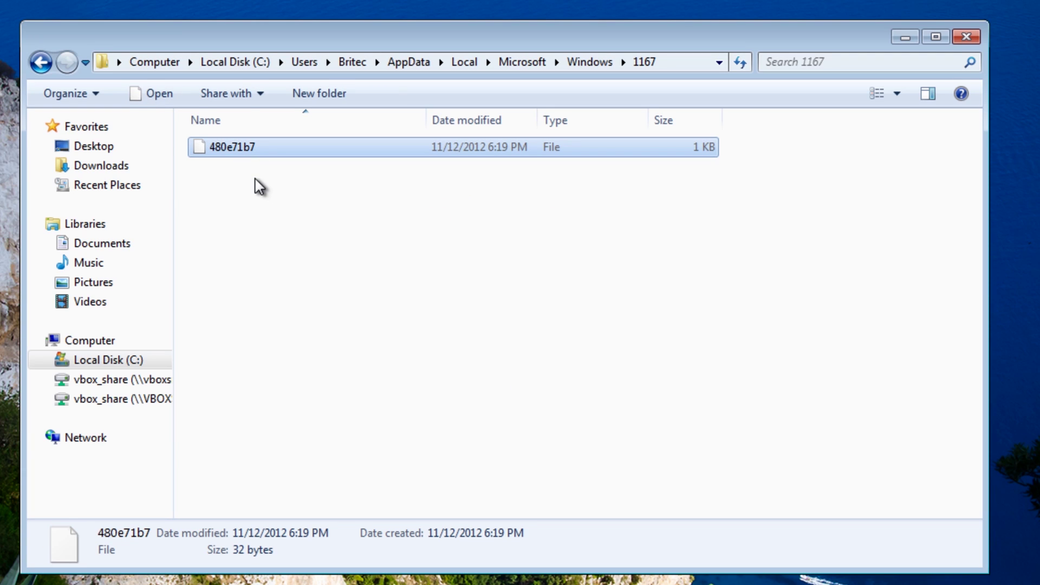
right_click(248, 154)
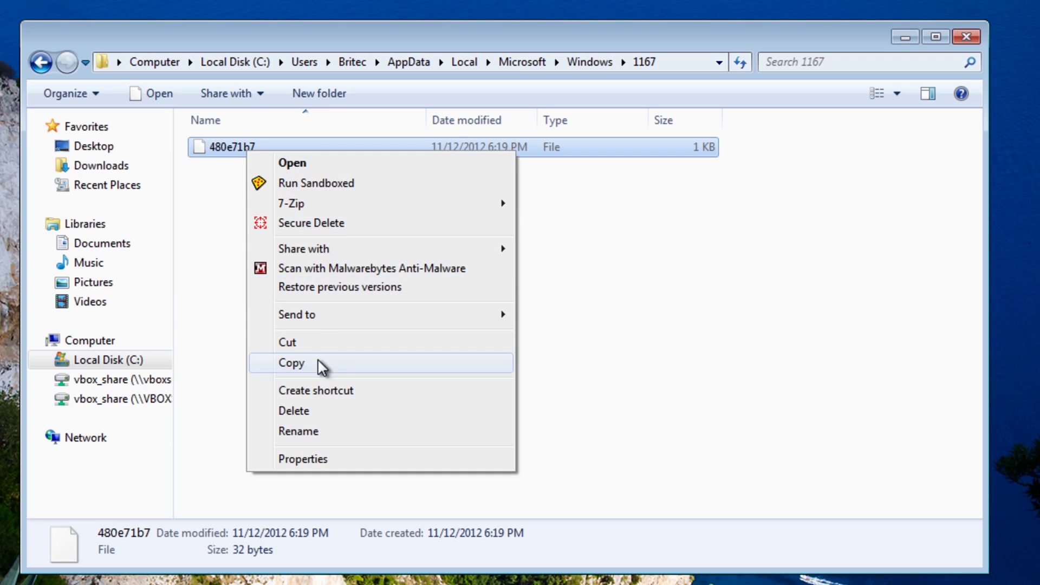
left_click(315, 411)
left_click(482, 384)
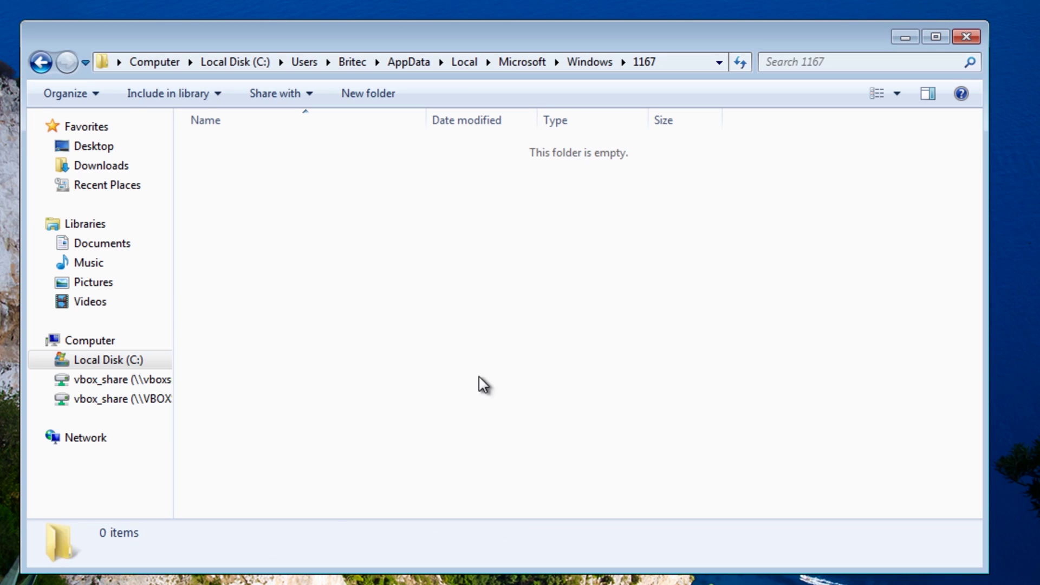
left_click(39, 63)
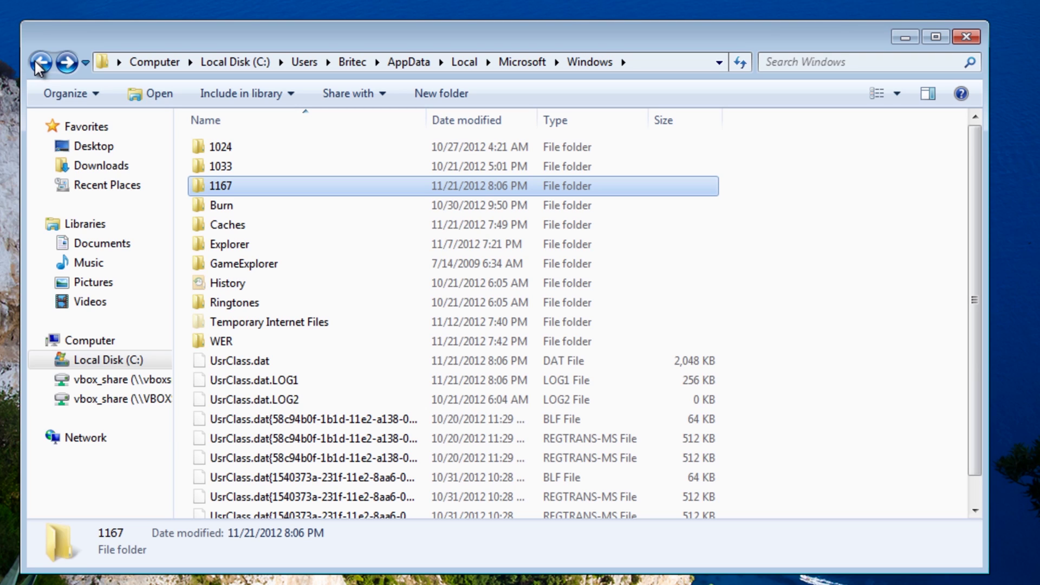
left_click(39, 64)
- Close the folder window and launch regedit from Start search, approving the UAC prompt
left_click(39, 63)
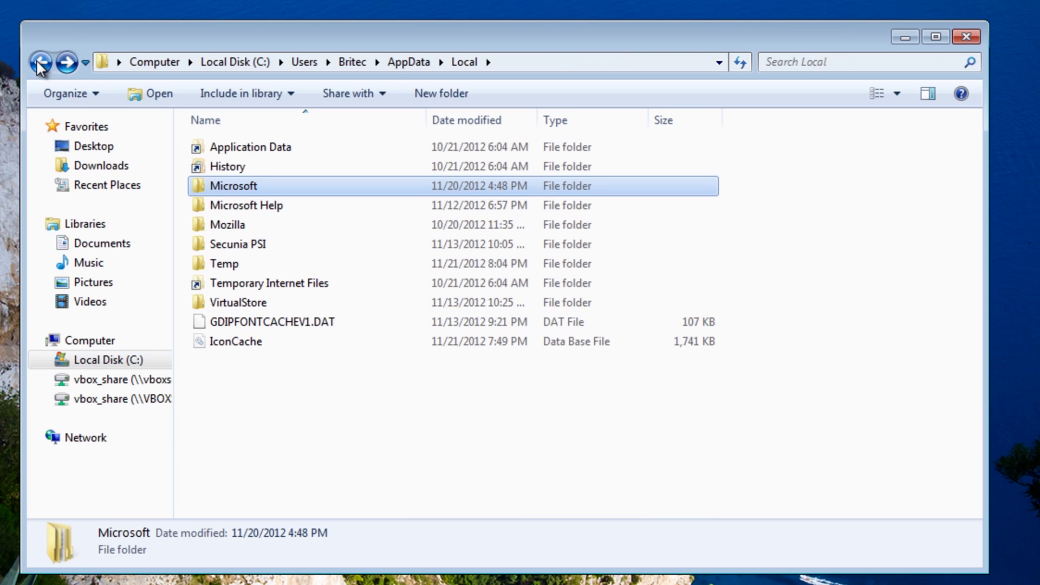
left_click(967, 37)
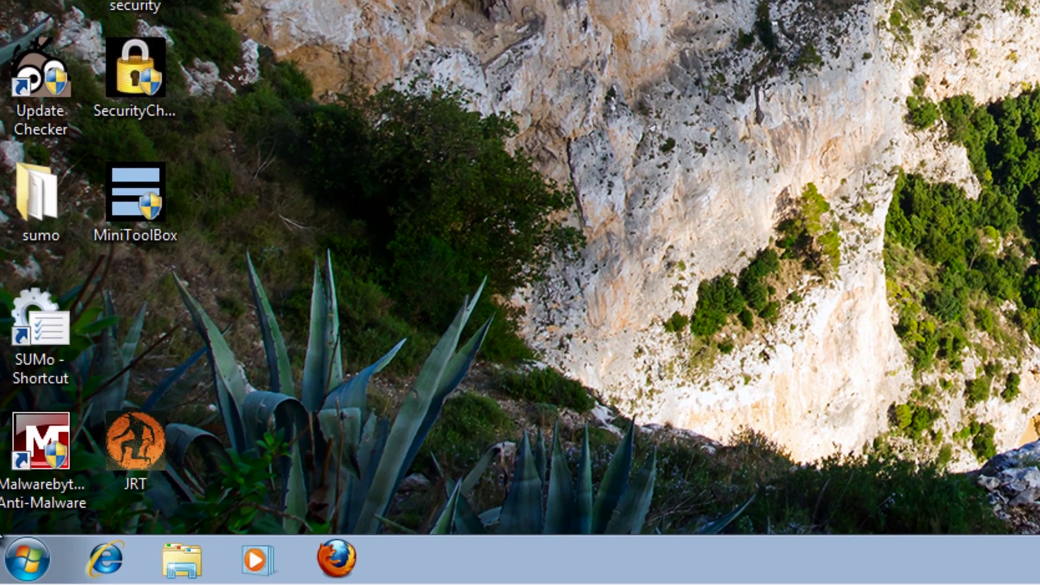
left_click(26, 557)
left_click(133, 495)
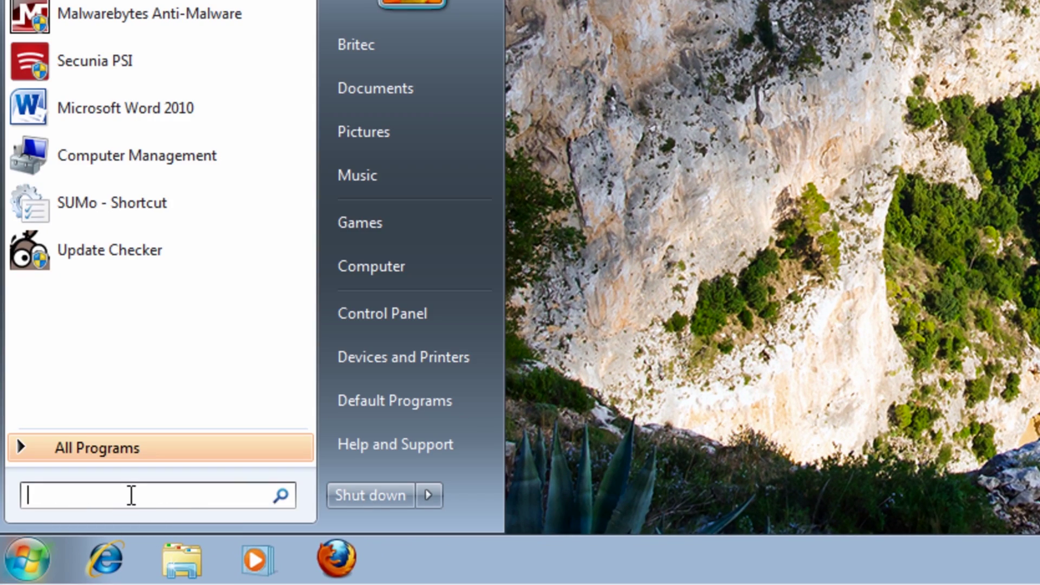
type("regedi")
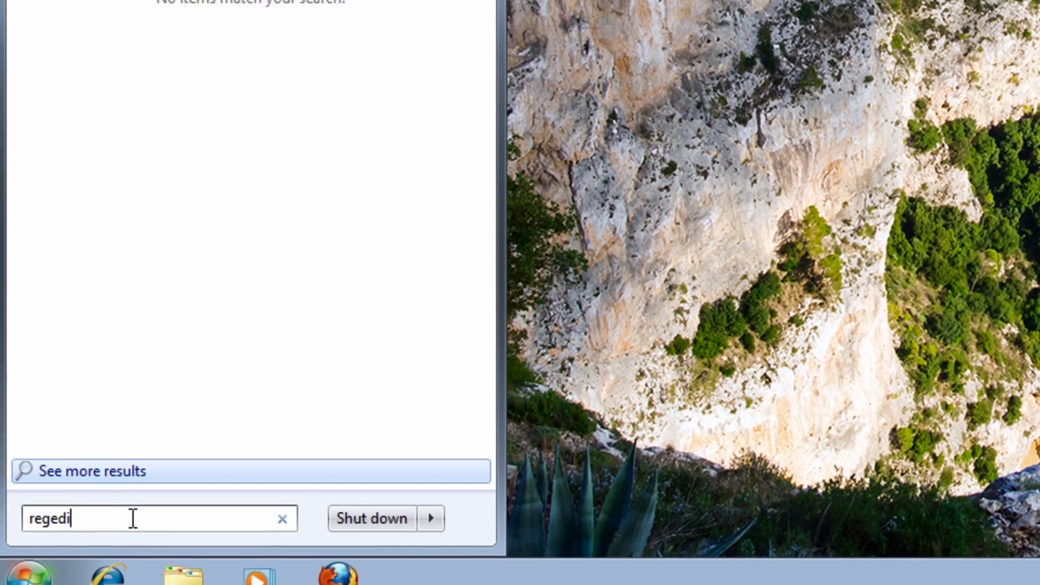
type("t")
left_click(72, 90)
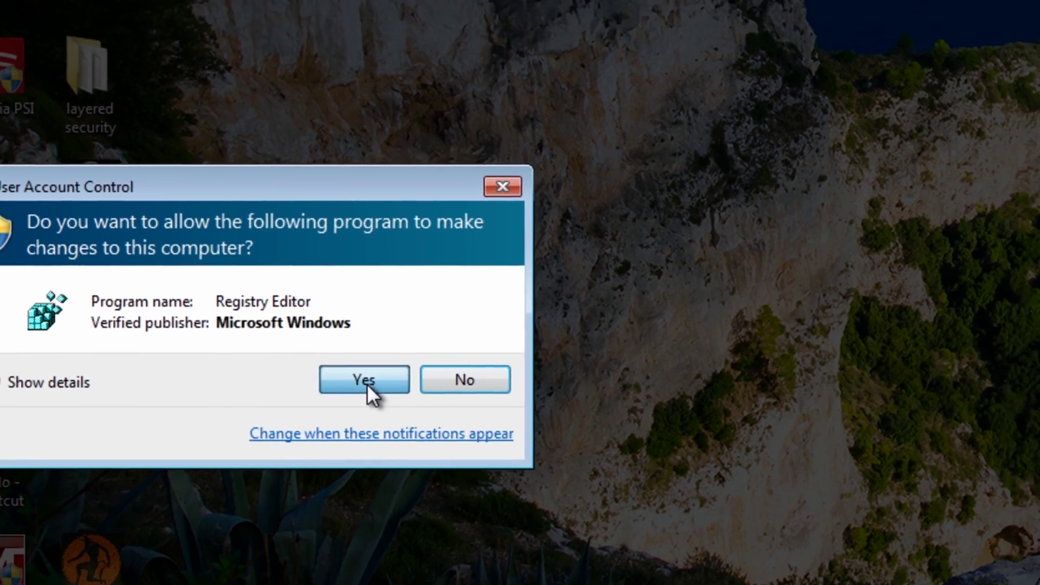
left_click(413, 330)
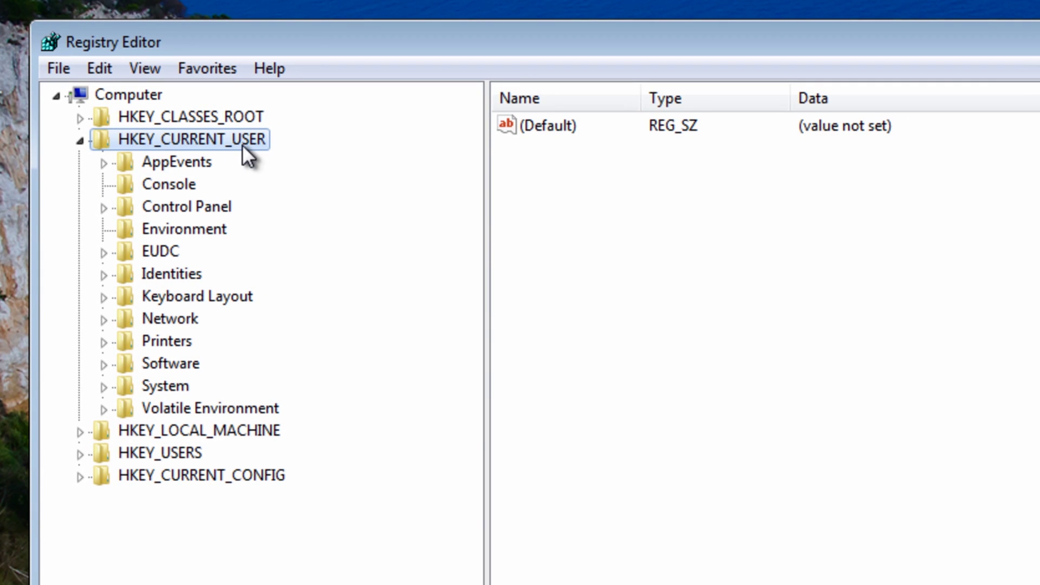
- Expand HKEY_CURRENT_USER\Software\Microsoft\Windows\CurrentVersion, open the Run key and select remlp
left_click(103, 365)
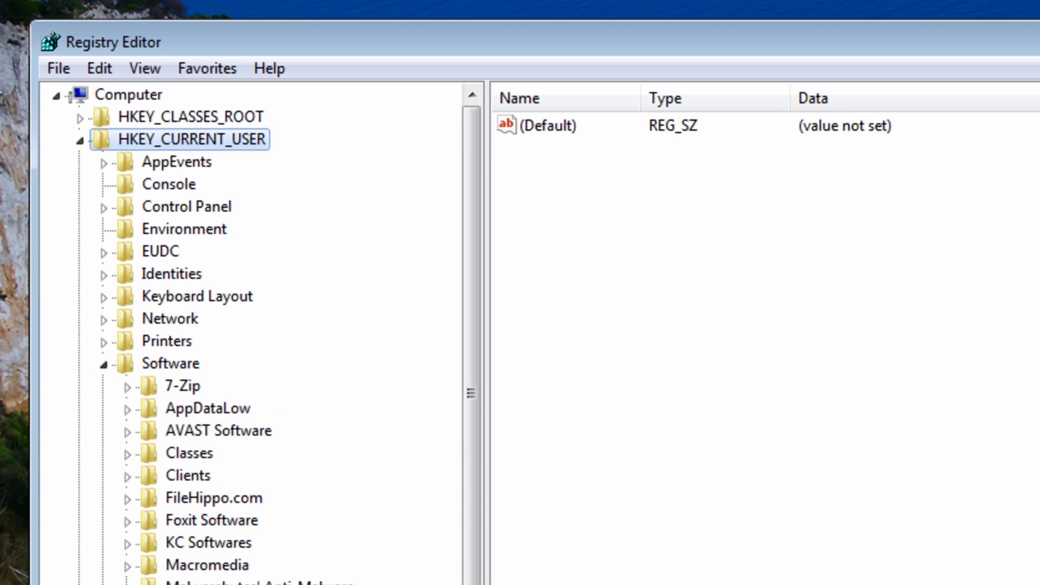
left_click(116, 527)
scroll(109, 364, "down", 3)
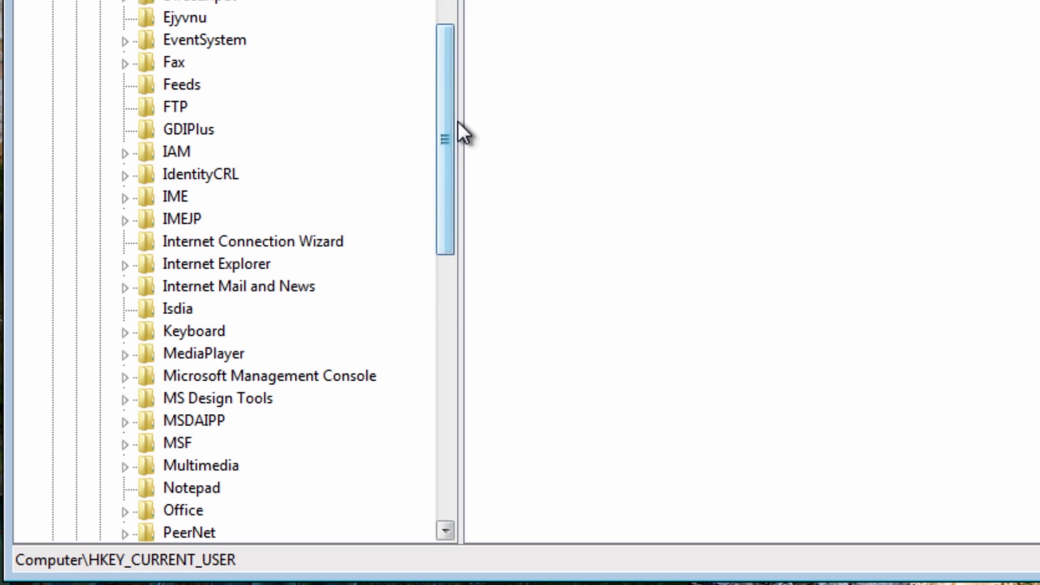
left_click_drag(445, 72, 452, 293)
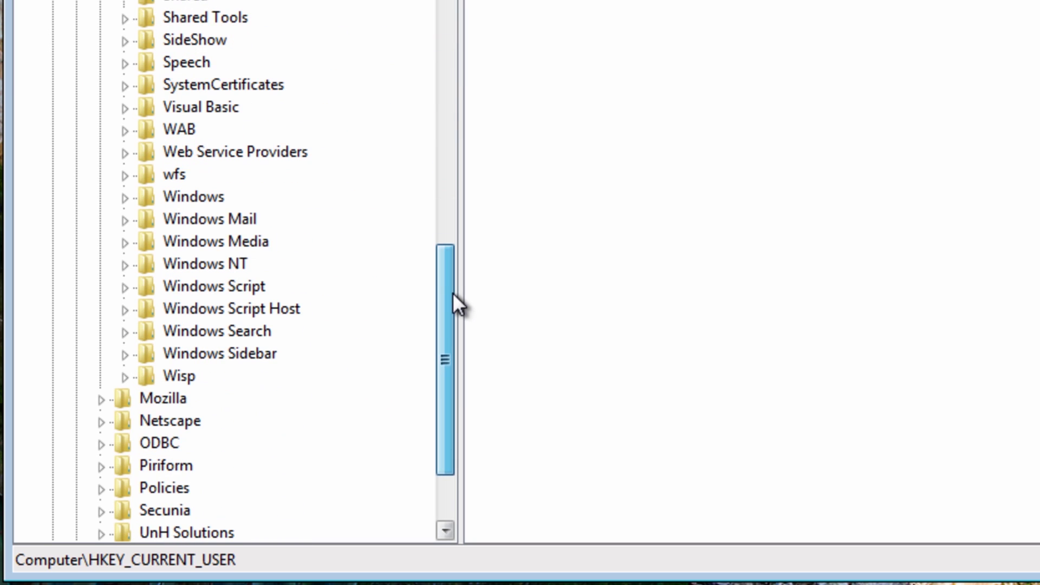
left_click(124, 199)
left_click(150, 220)
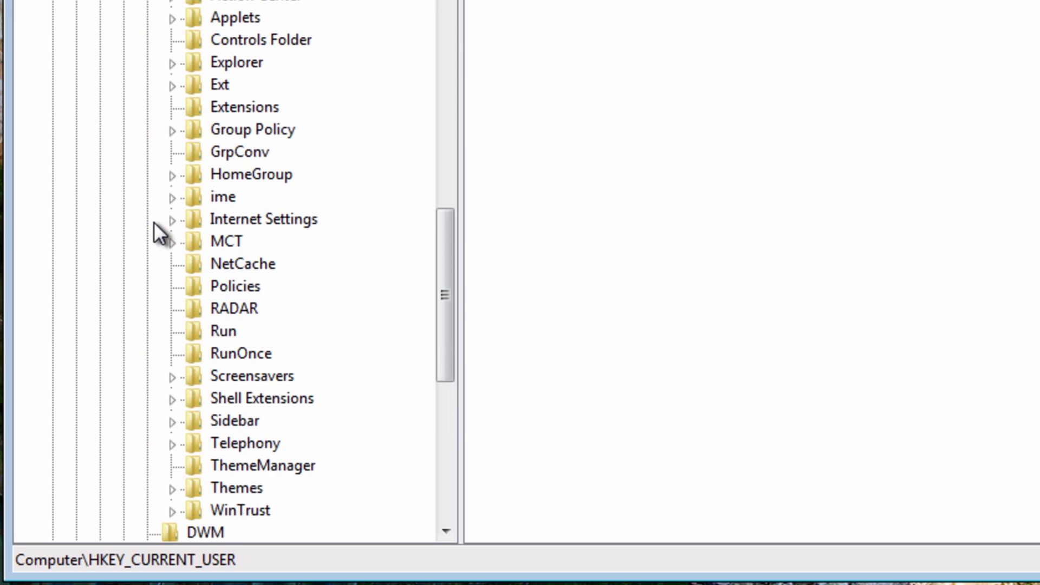
left_click_drag(447, 246, 435, 270)
left_click(223, 241)
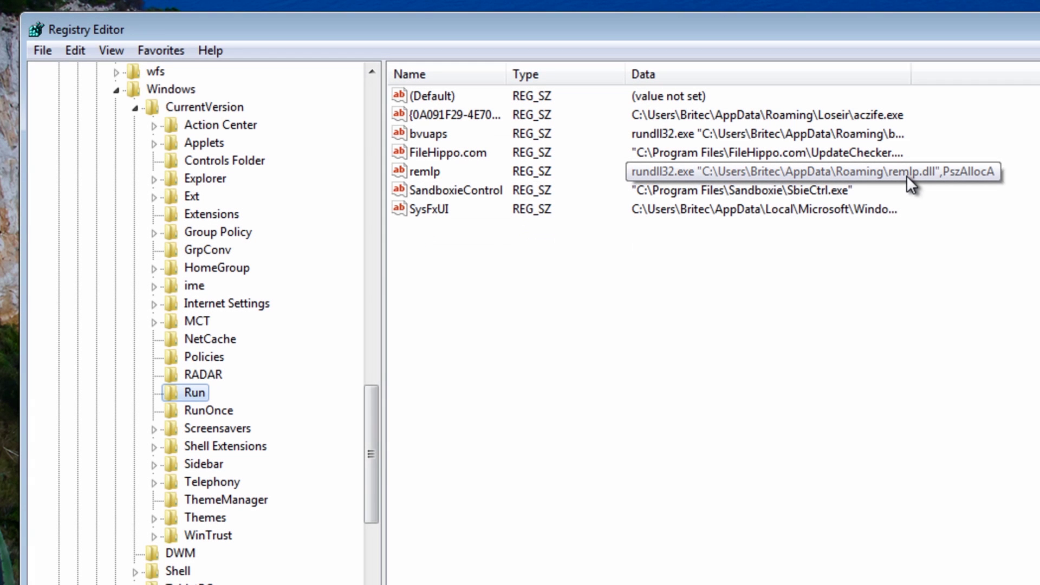
left_click(407, 169)
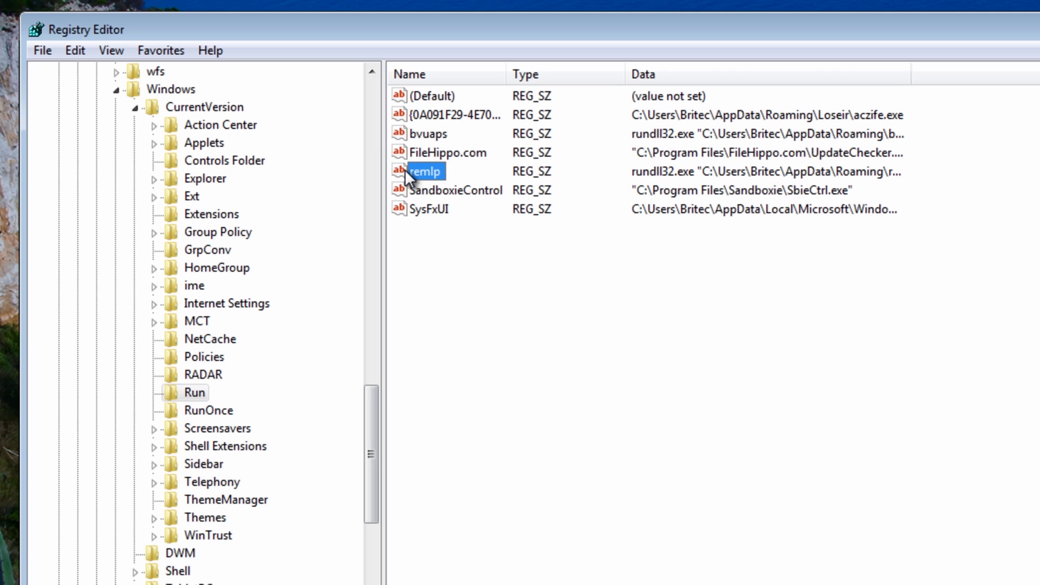
- Delete the remlp and SysFxUI startup values from the Run key
right_click(405, 169)
left_click(454, 235)
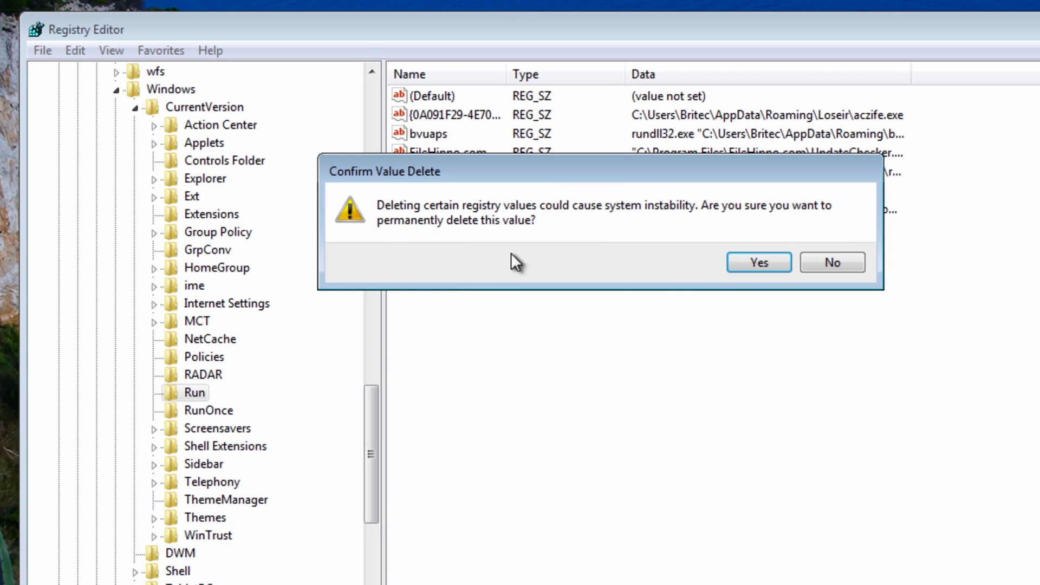
left_click(758, 262)
left_click(427, 193)
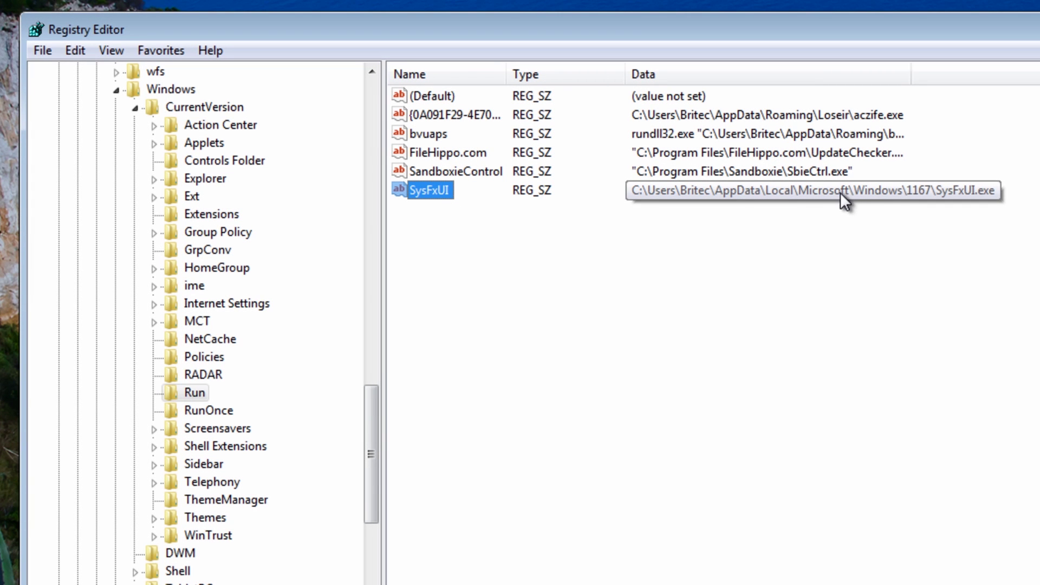
right_click(425, 193)
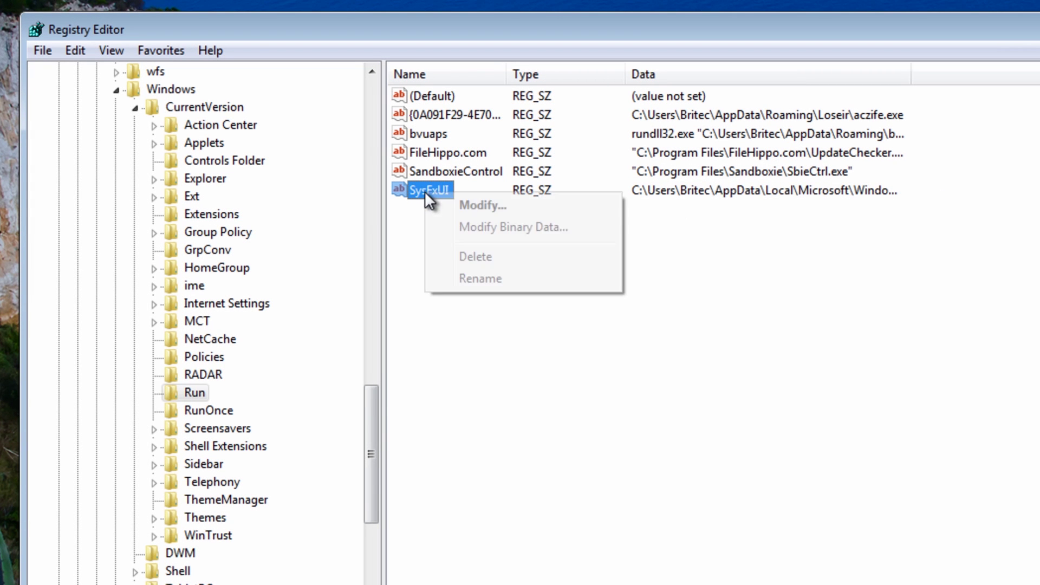
left_click(517, 256)
left_click(742, 260)
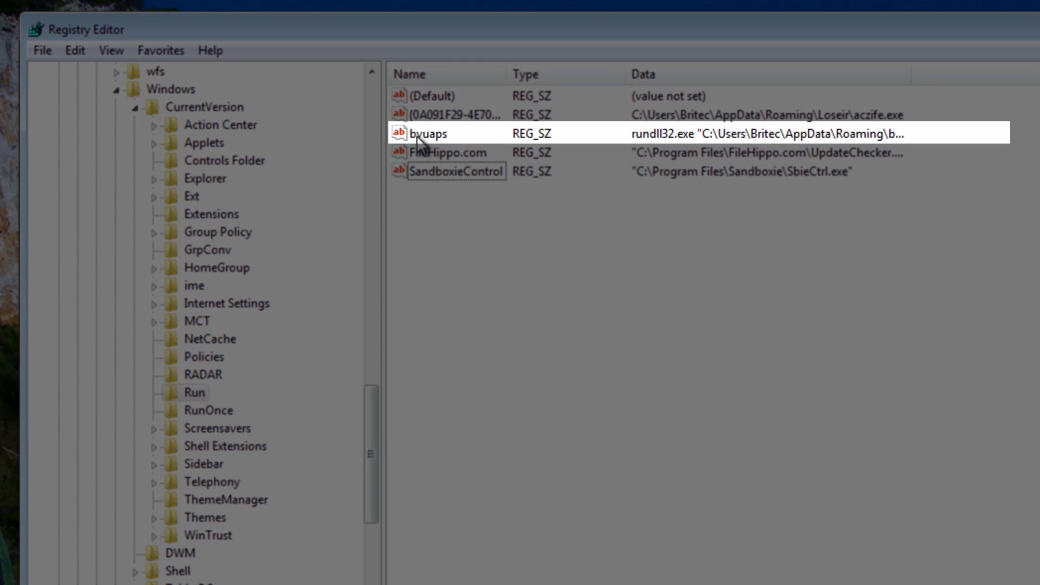
- Delete the bvuaps value and the GUID-named value launching aczife.exe
left_click(415, 138)
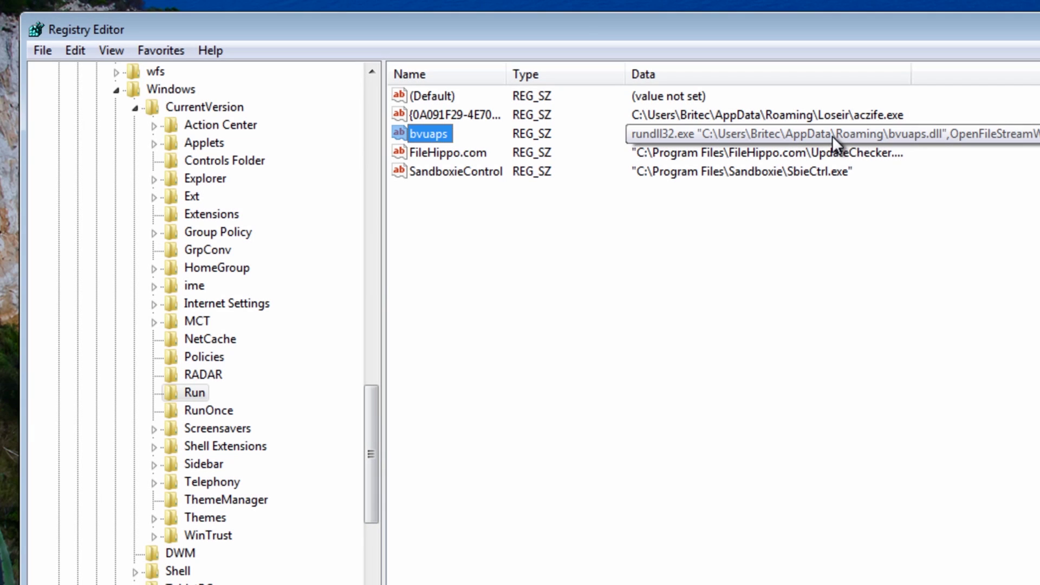
right_click(407, 134)
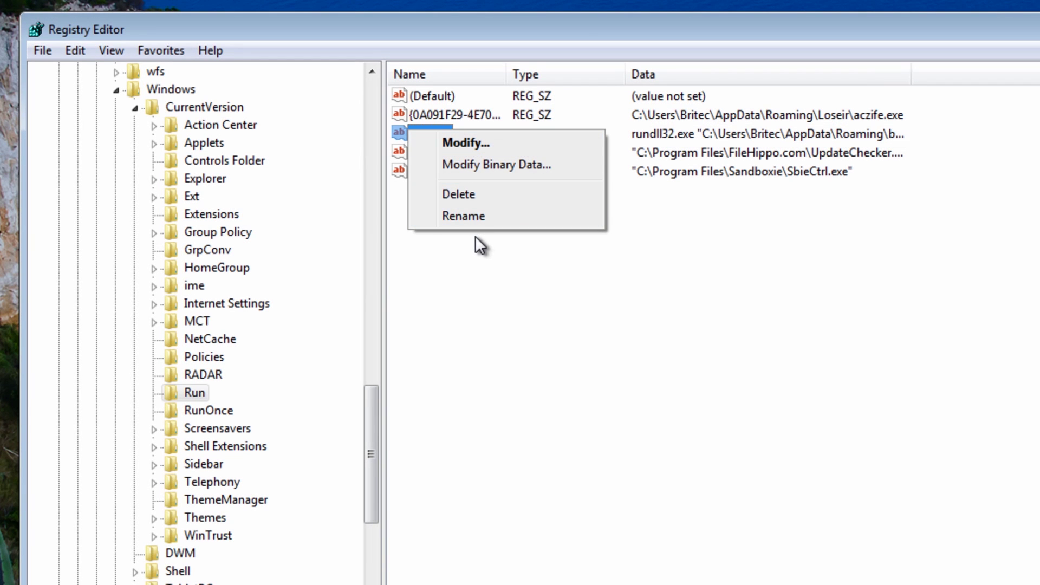
left_click(473, 195)
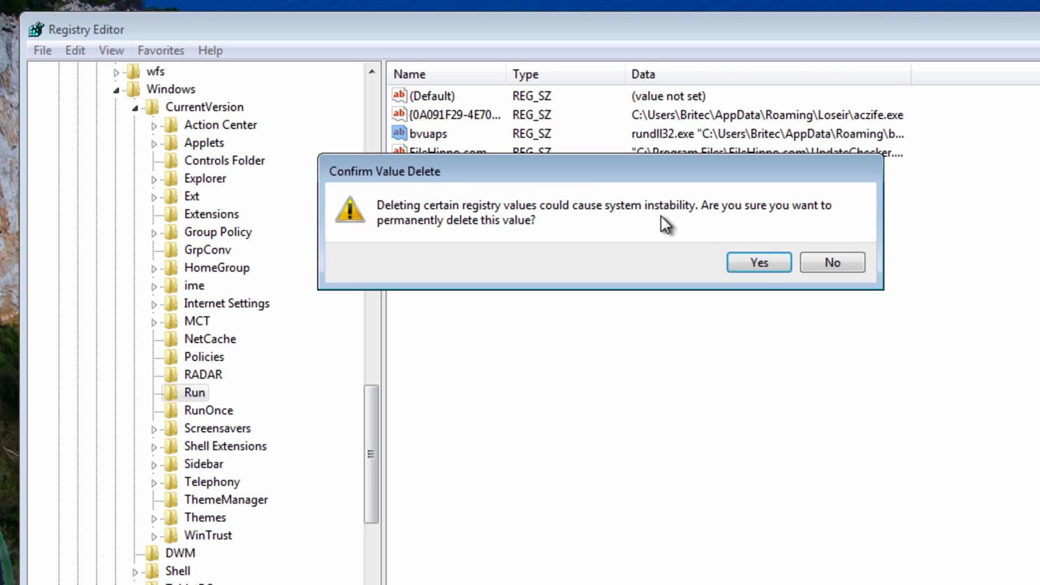
left_click(758, 262)
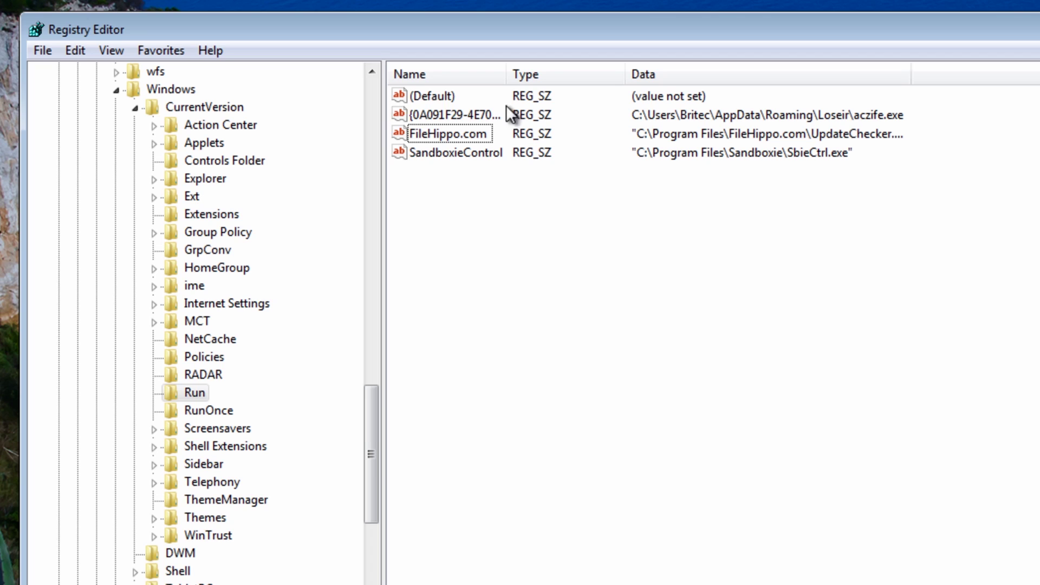
left_click(443, 113)
right_click(443, 113)
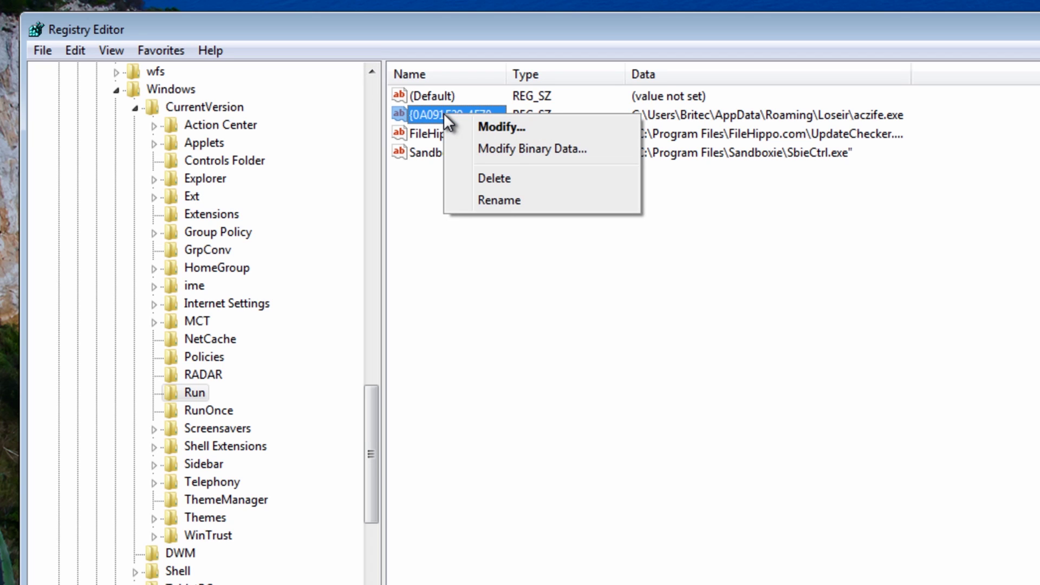
left_click(482, 180)
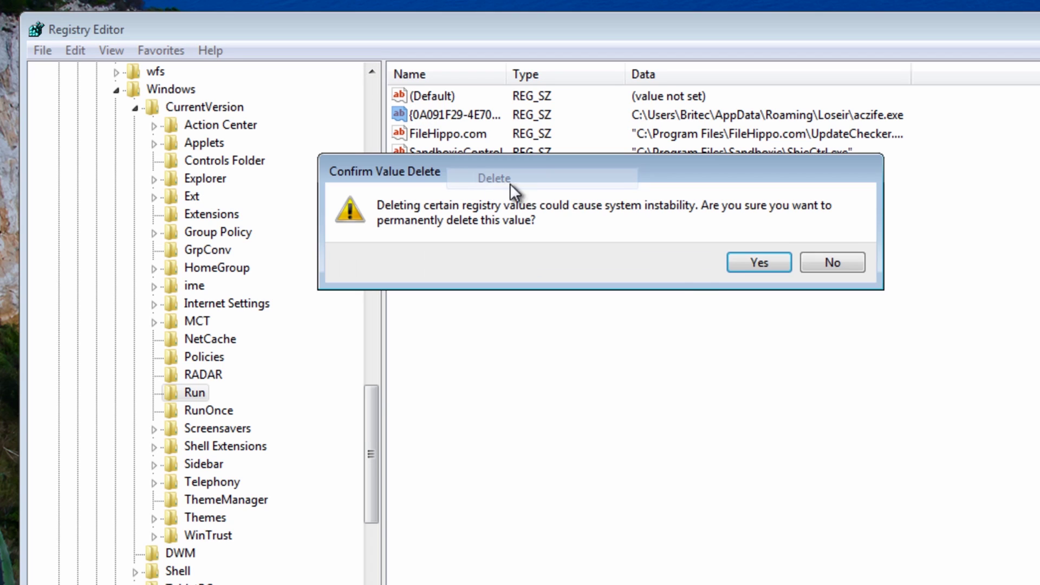
left_click(743, 262)
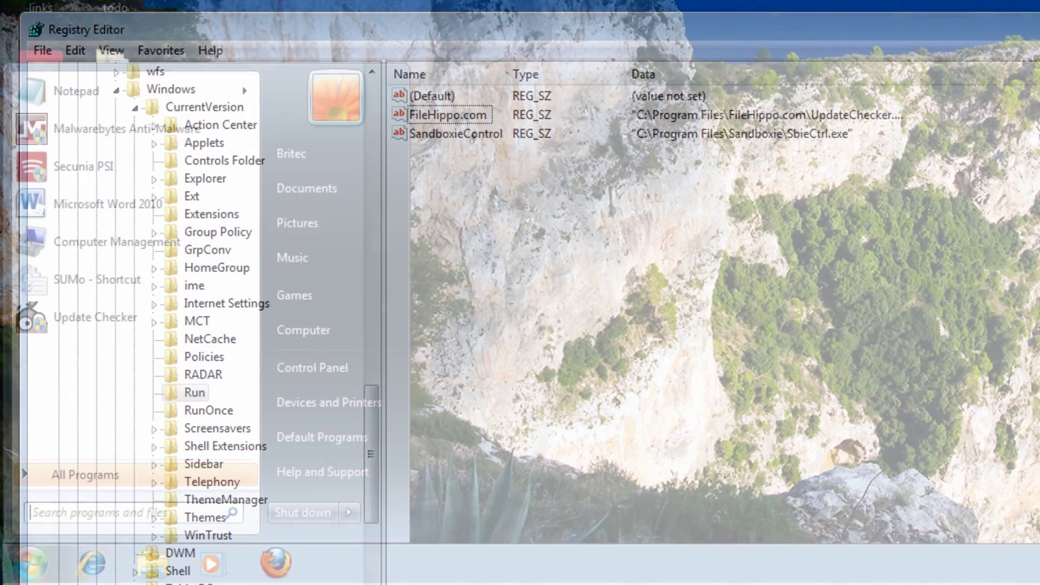
key("Escape")
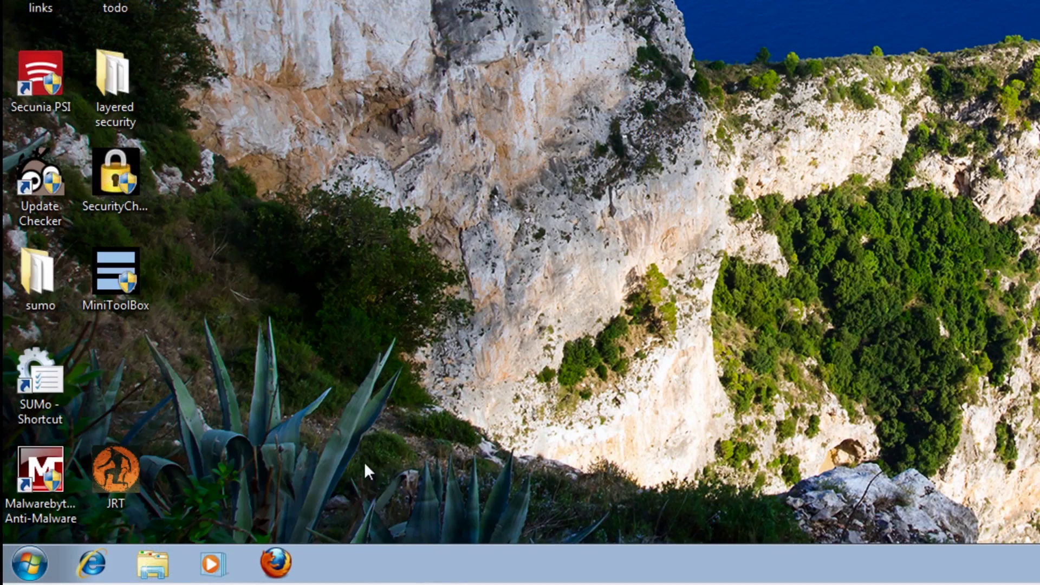
- Run msconfig and, on the Startup tab, uncheck the {0A091F29…} entry launching aczife.exe
left_click(57, 579)
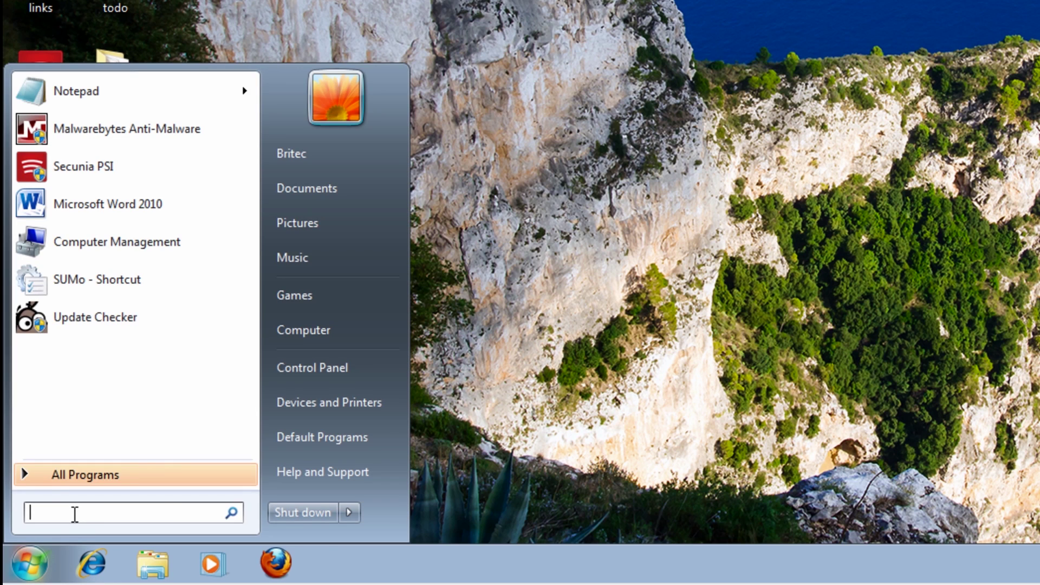
type("msconf")
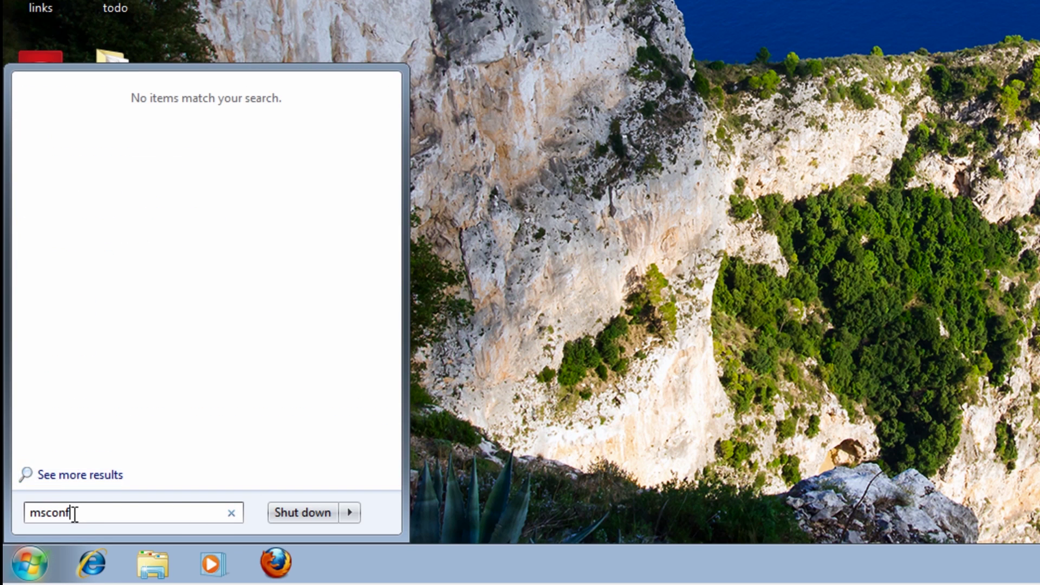
type("ig")
left_click(65, 120)
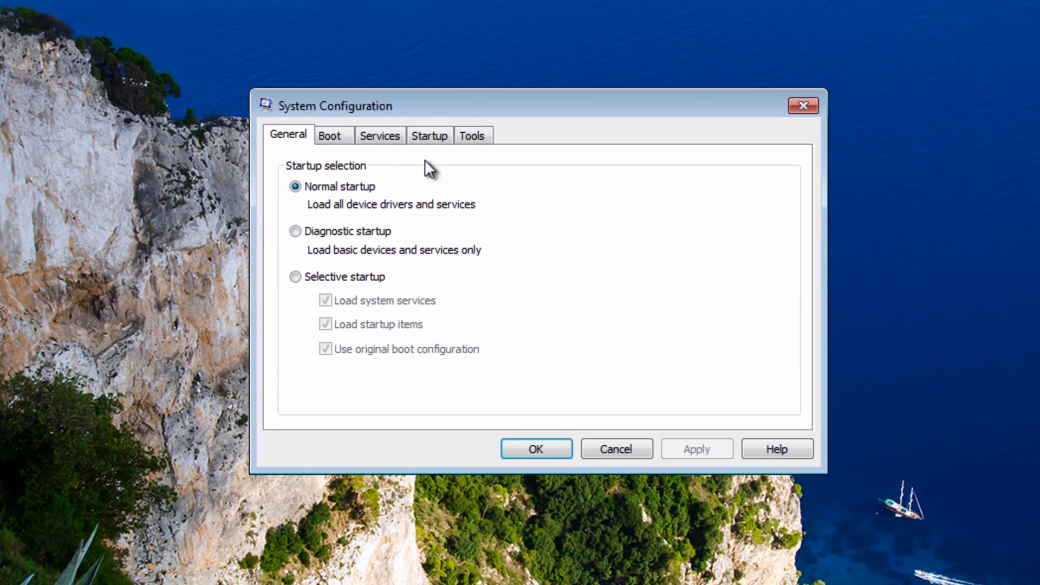
left_click(431, 136)
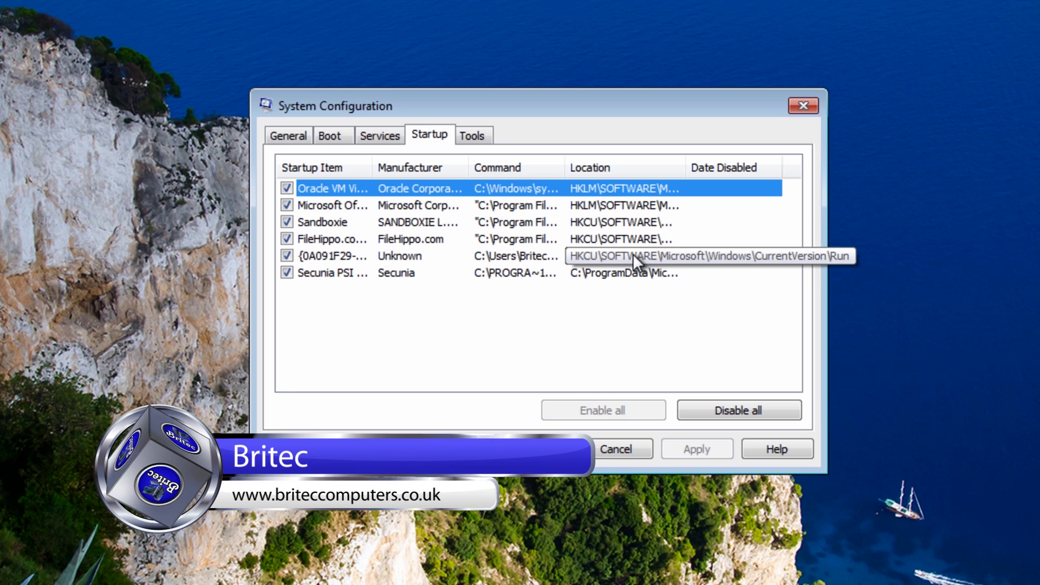
left_click_drag(371, 162, 541, 187)
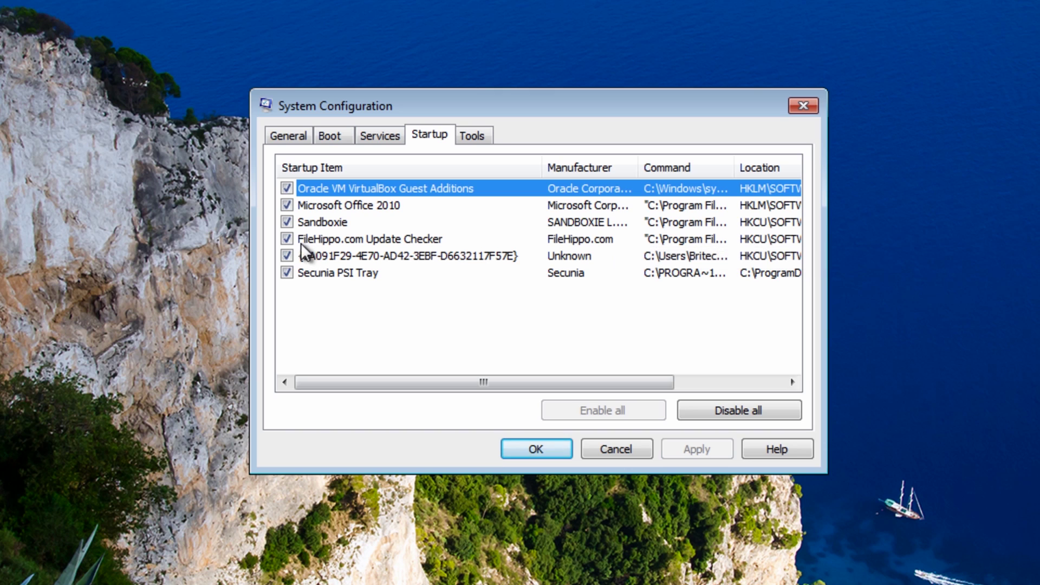
left_click(286, 256)
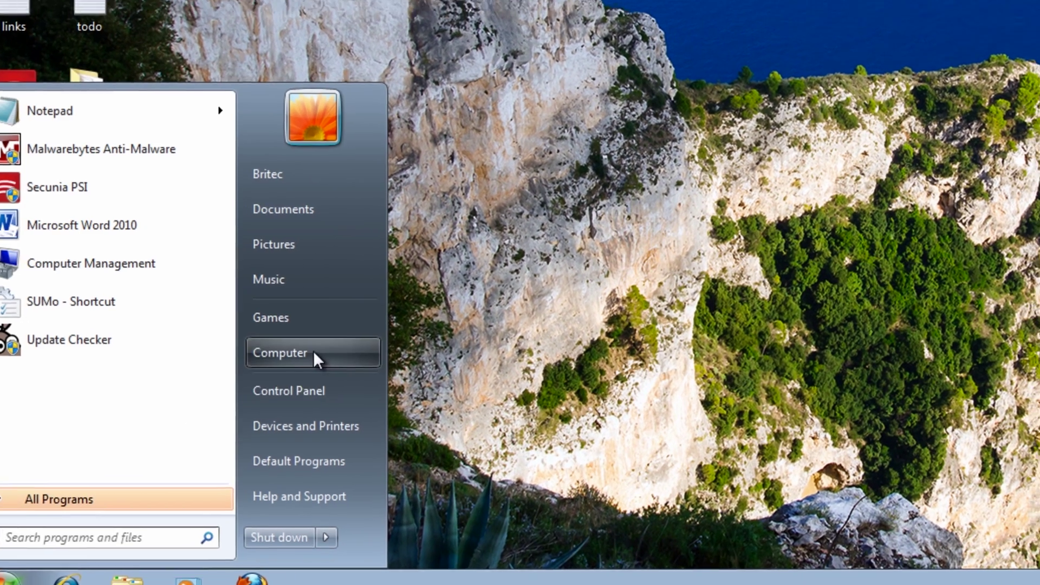
- Browse from Computer through C:\Users and the profile's AppData\Roaming into the Loseir folder
left_click(331, 334)
double_click(355, 205)
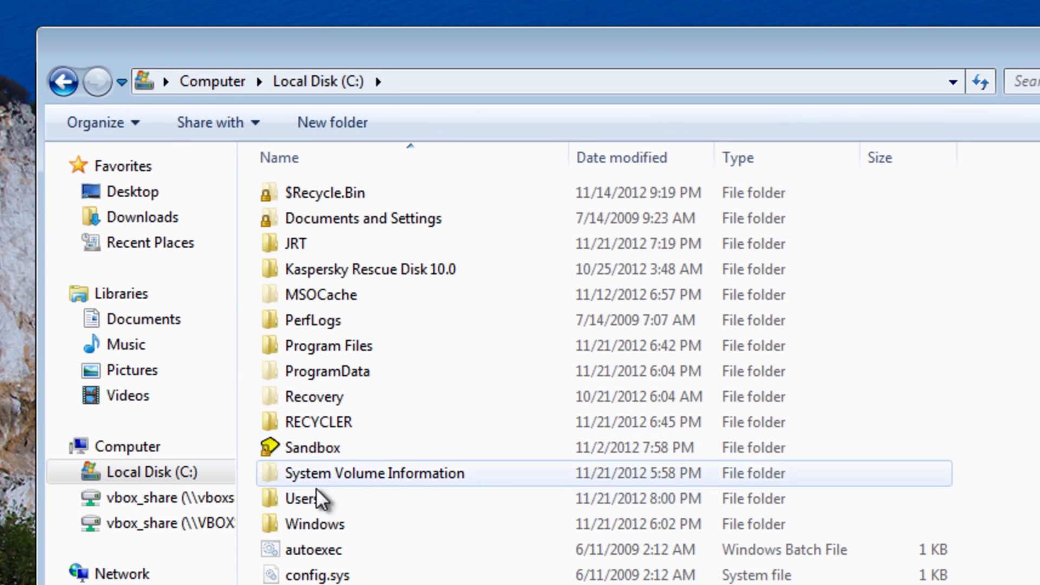
double_click(315, 503)
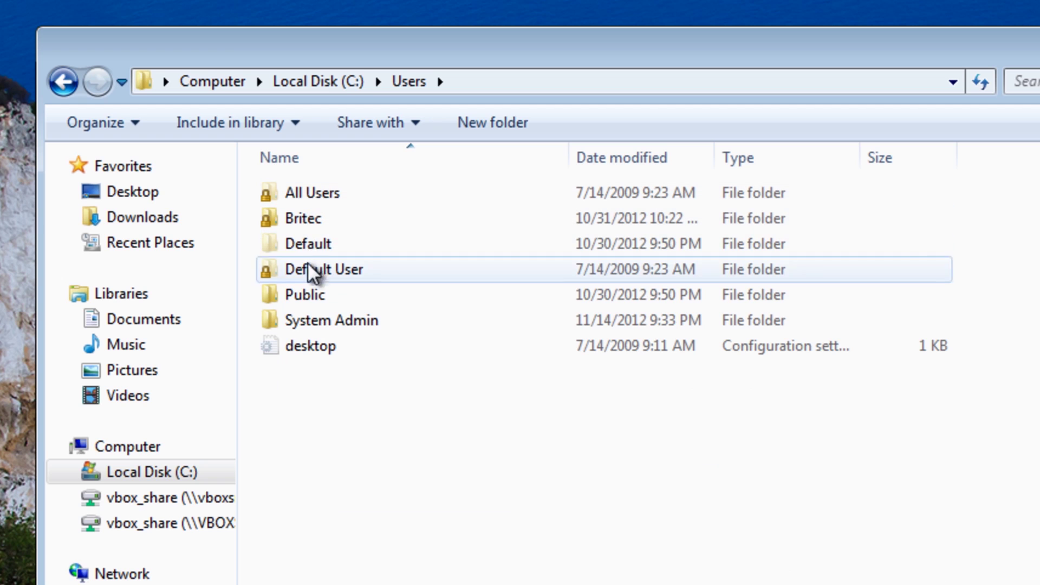
double_click(304, 218)
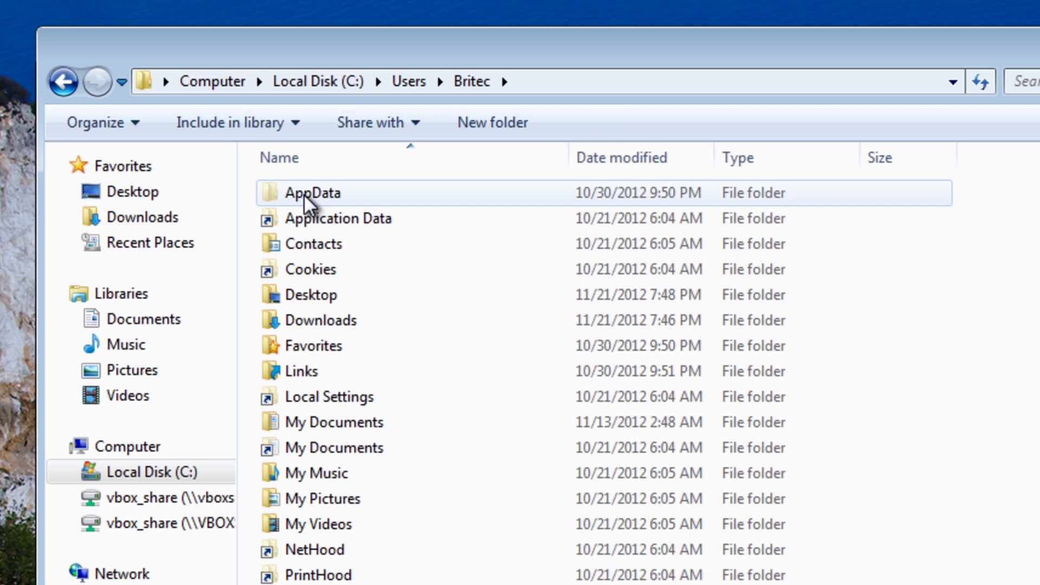
double_click(303, 194)
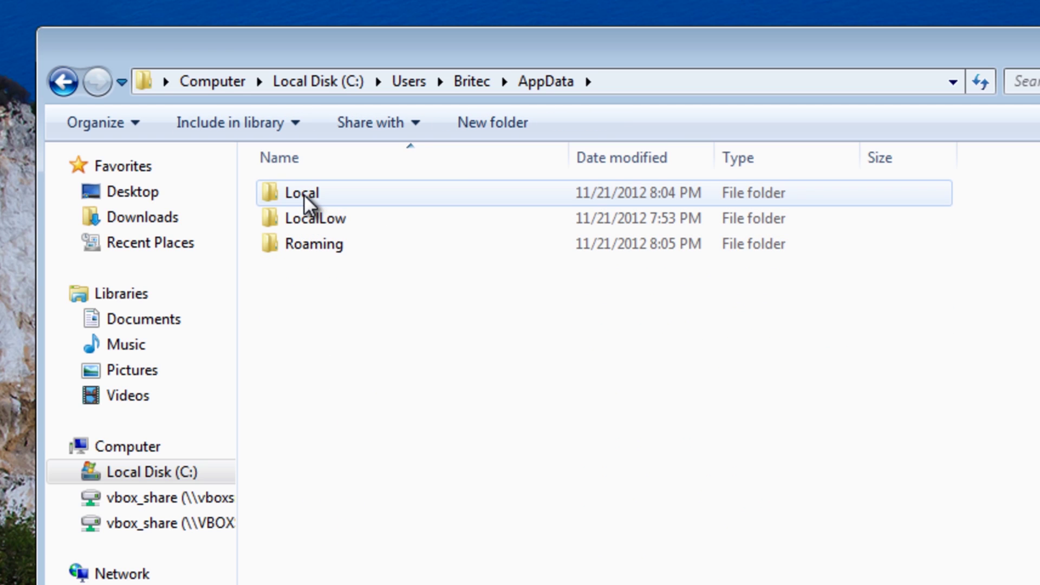
double_click(306, 244)
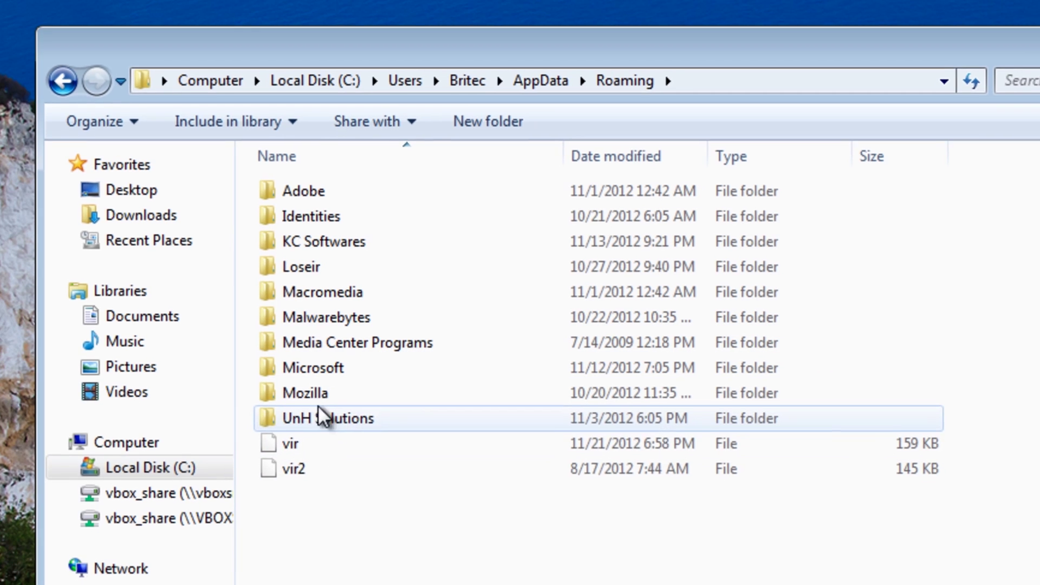
double_click(308, 268)
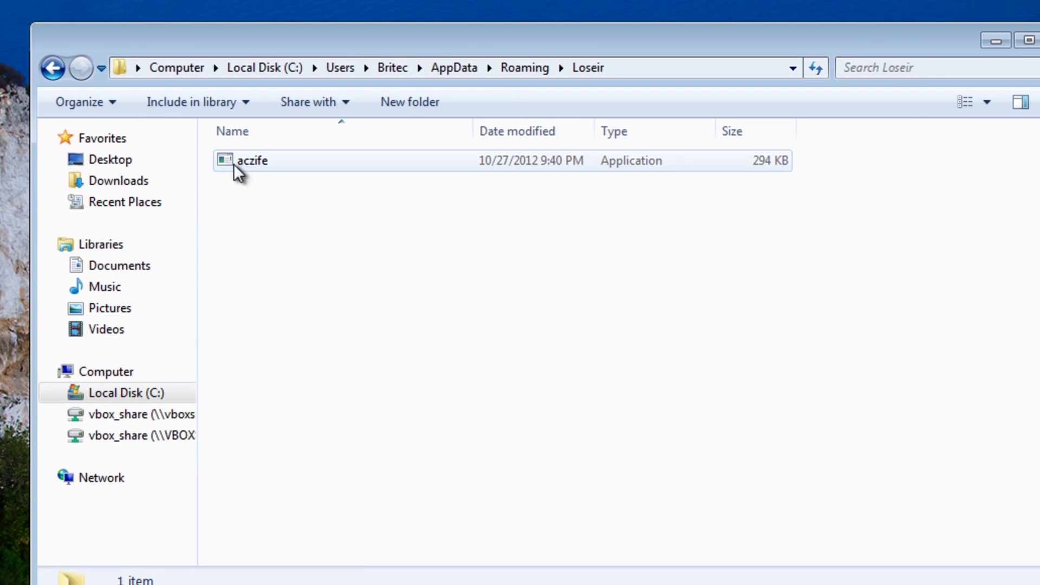
- Delete the aczife application, then the emptied Loseir folder, to the Recycle Bin
right_click(249, 165)
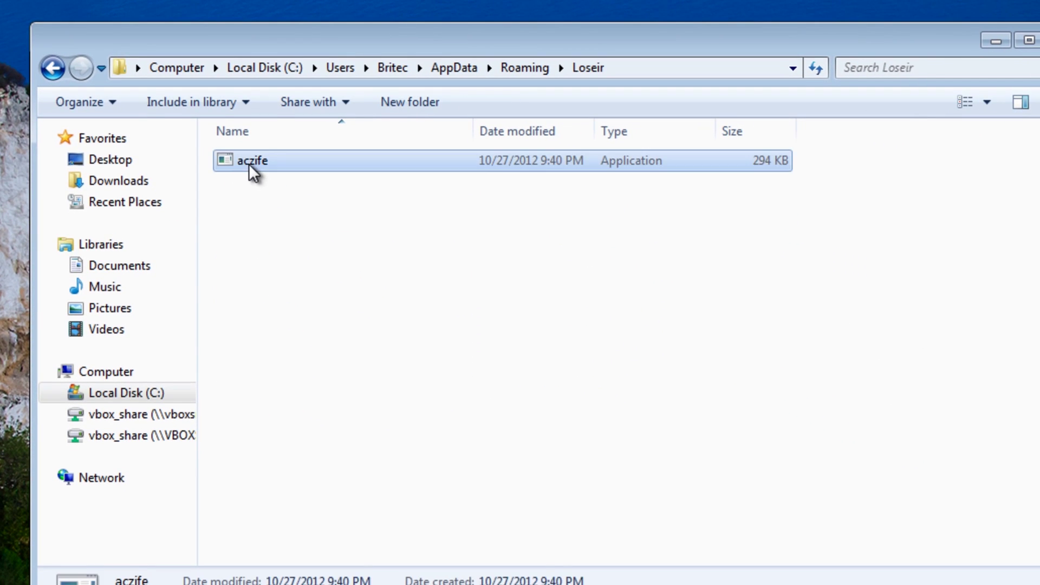
left_click(303, 539)
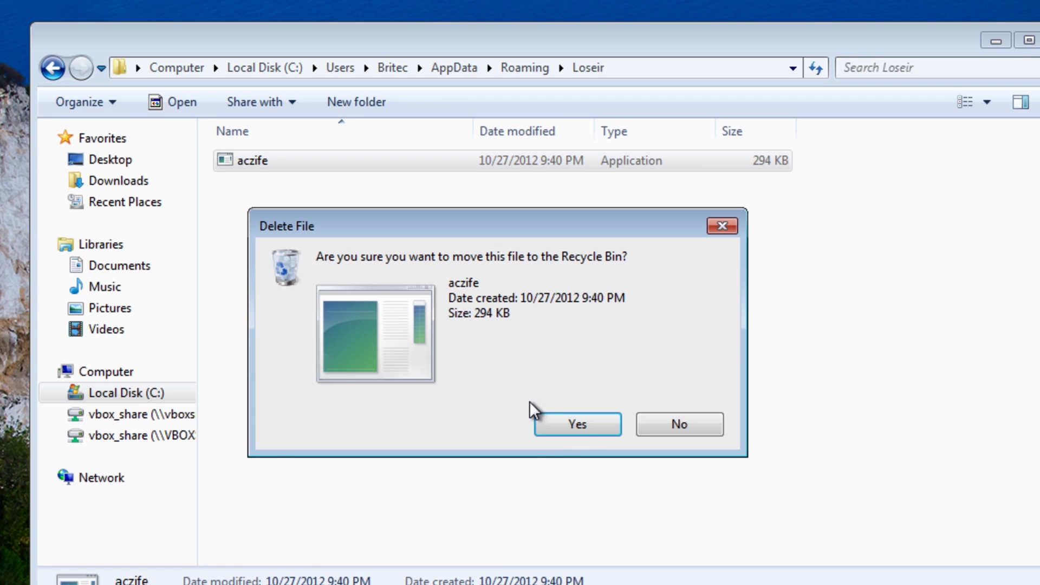
left_click(572, 424)
left_click(53, 72)
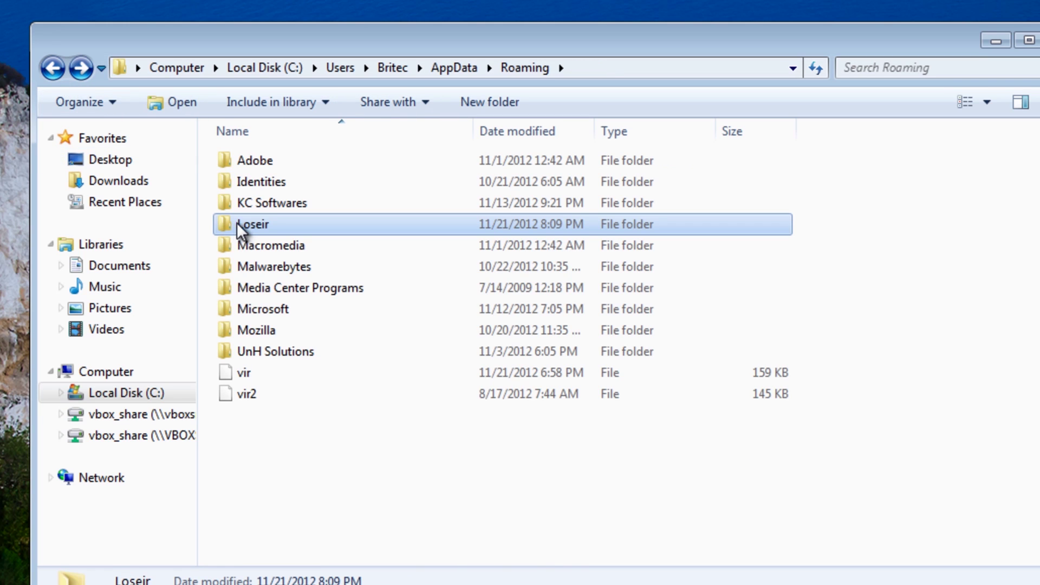
right_click(240, 221)
left_click(293, 569)
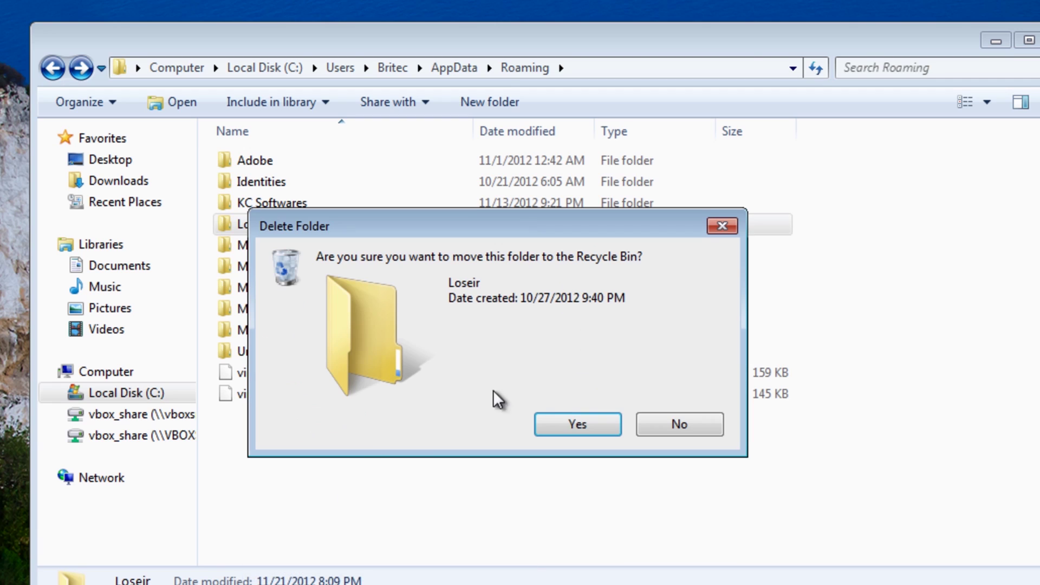
left_click(563, 425)
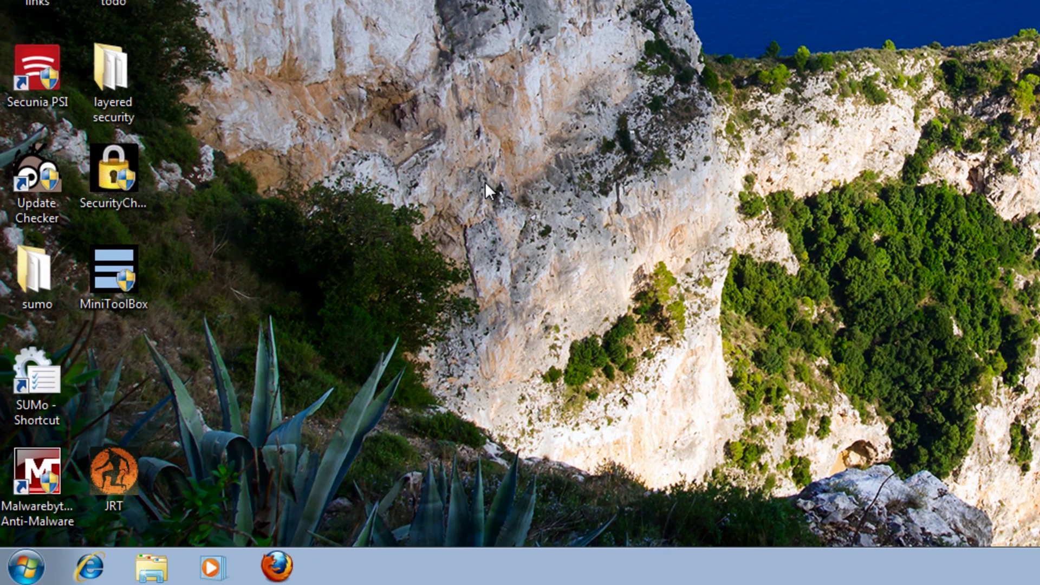
left_click(41, 575)
- Choose Restart from the Start menu's Shut down options to reboot Windows
mouse_move(353, 516)
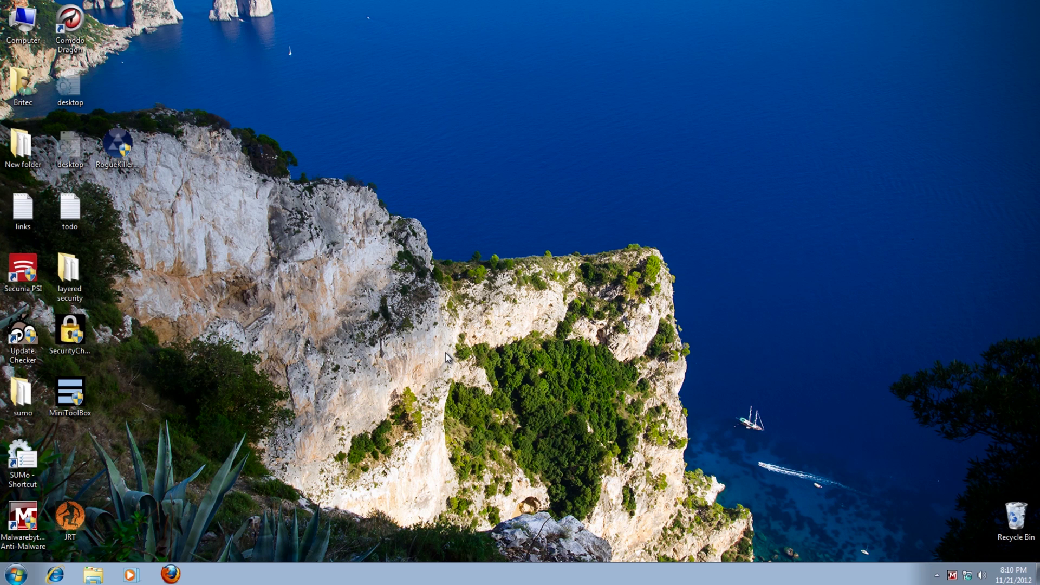
- Navigate to the C:\Users profile AppData\Roaming folder
double_click(23, 22)
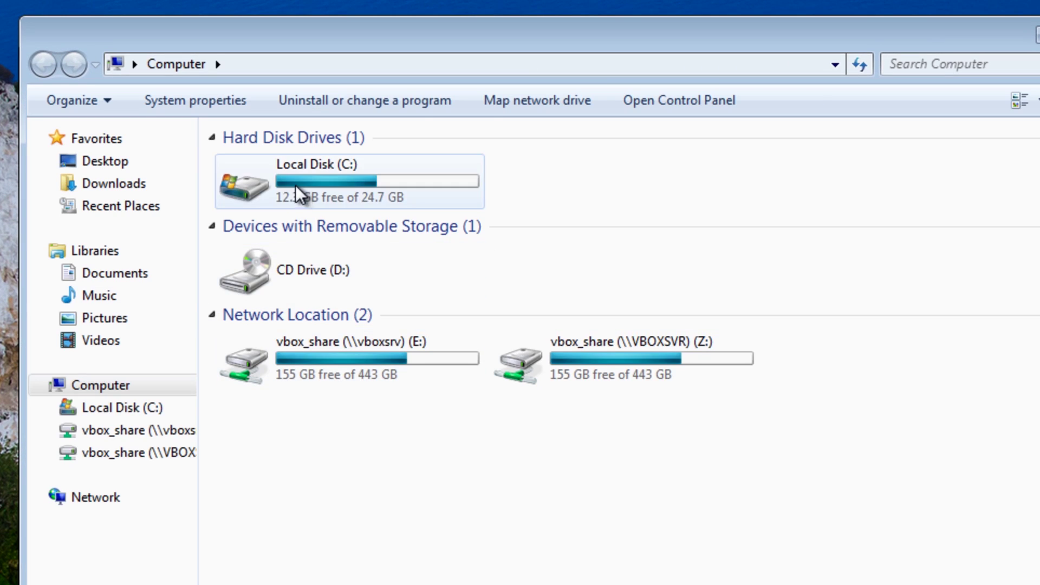
double_click(297, 188)
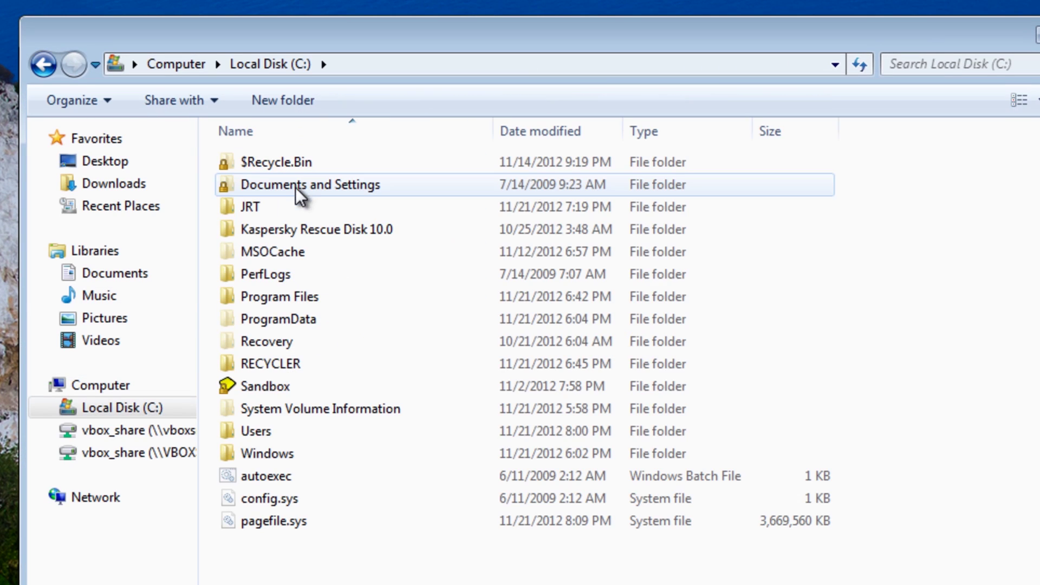
double_click(266, 431)
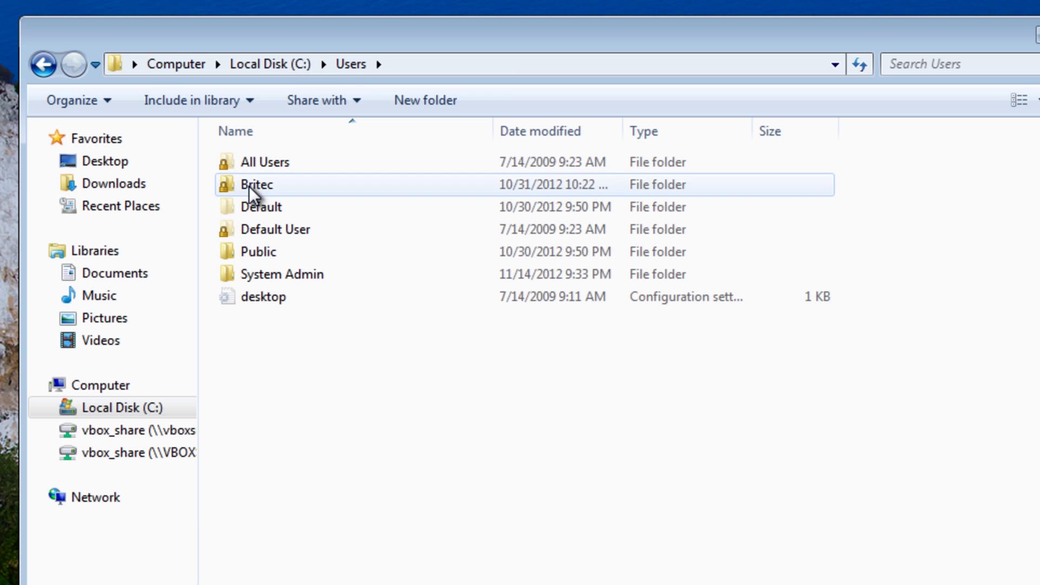
double_click(248, 186)
double_click(253, 169)
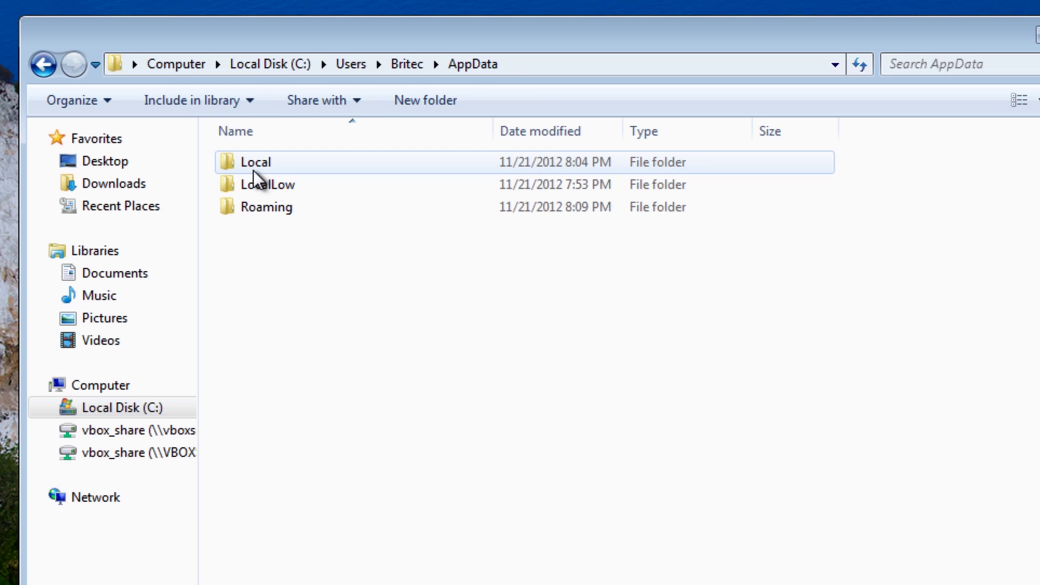
double_click(251, 210)
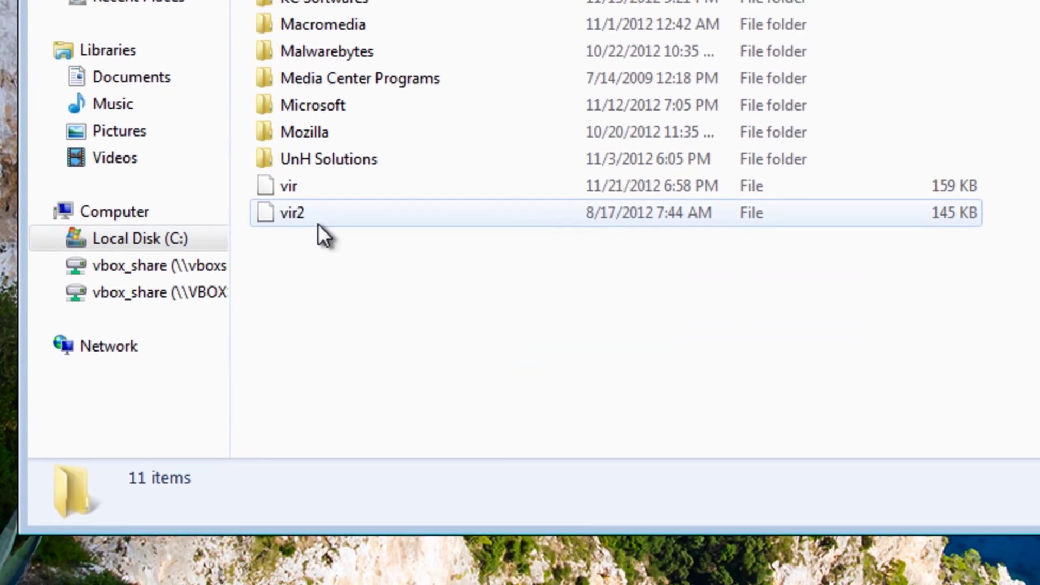
- Delete the vir and vir2 files, then move the RogueKiller icon to mid-desktop
left_click_drag(330, 236, 293, 196)
right_click(301, 156)
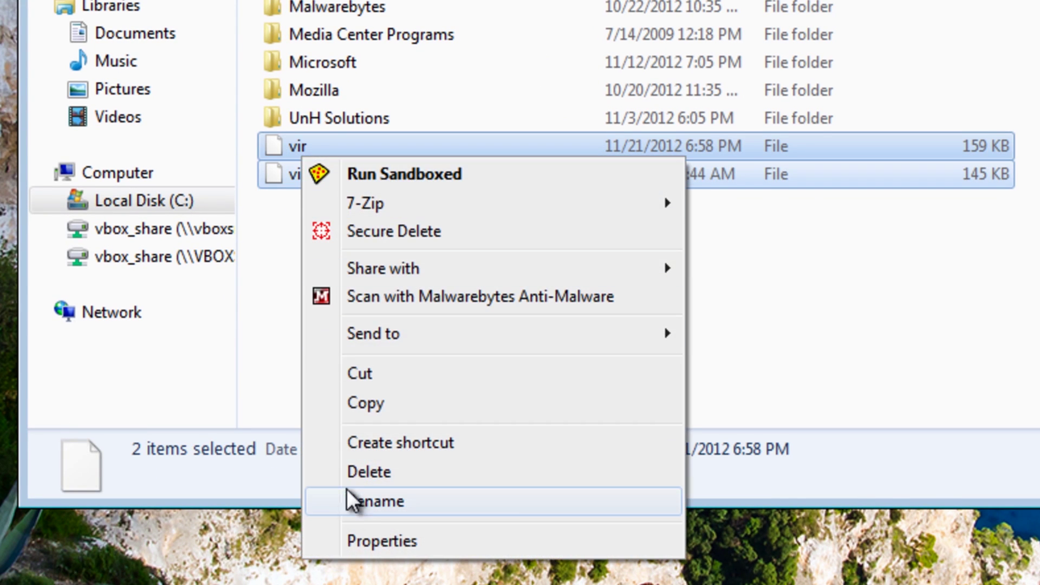
left_click(355, 473)
left_click(741, 160)
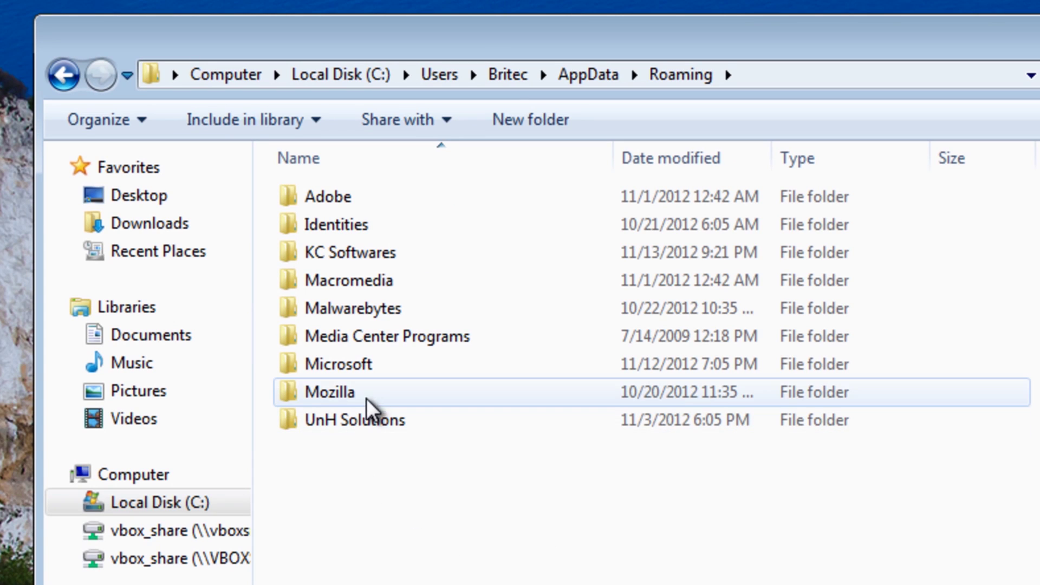
left_click(70, 81)
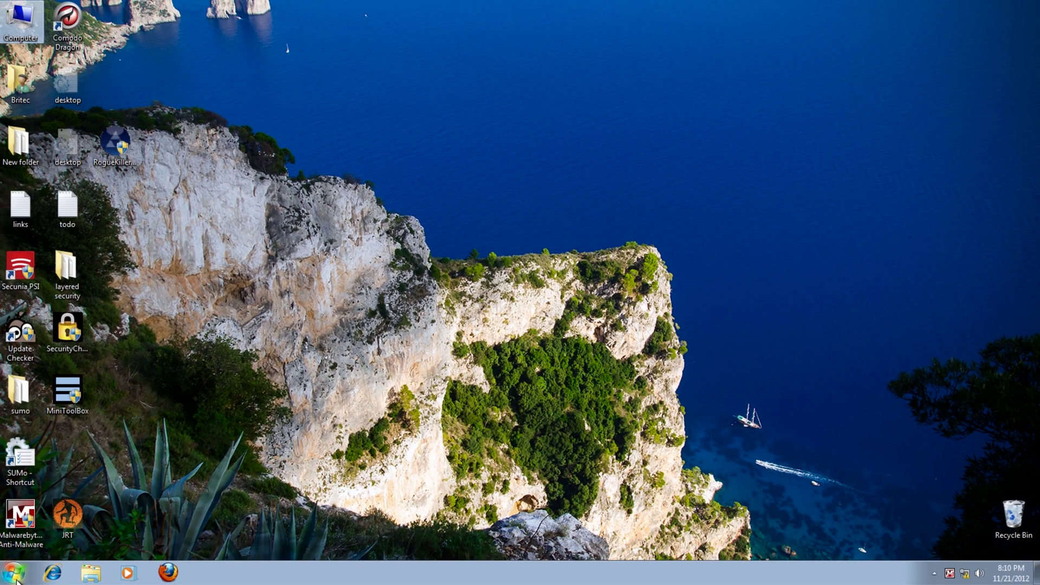
left_click_drag(115, 146, 493, 217)
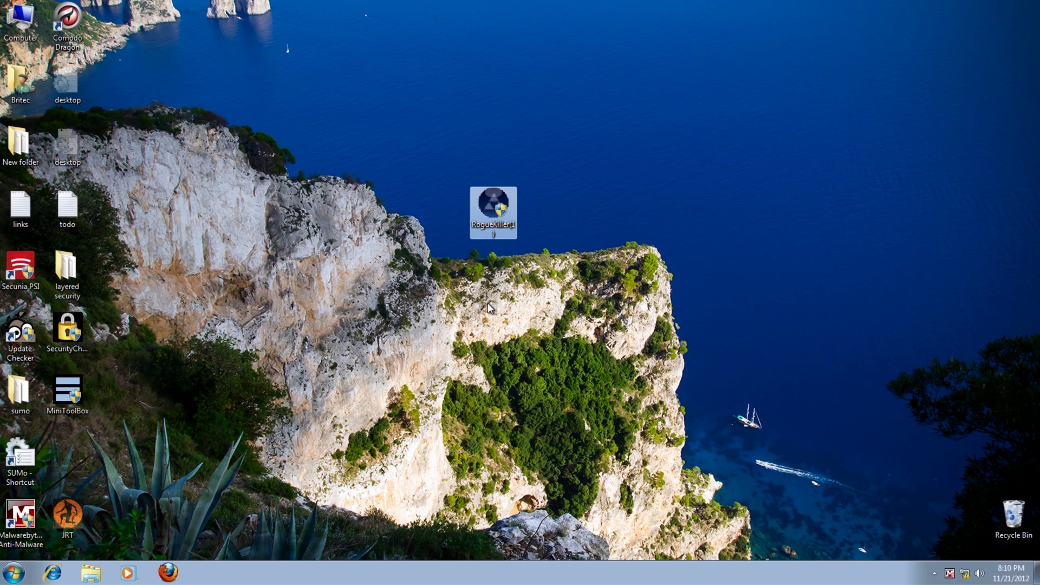
- Launch RogueKiller with administrator rights, accept its licence agreement, and start a scan
double_click(491, 208)
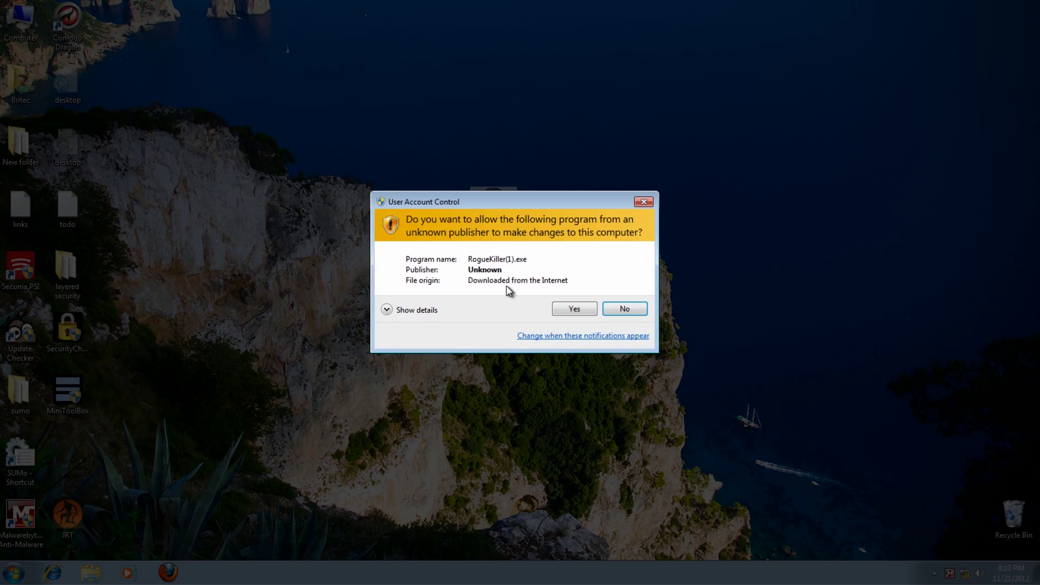
left_click(570, 306)
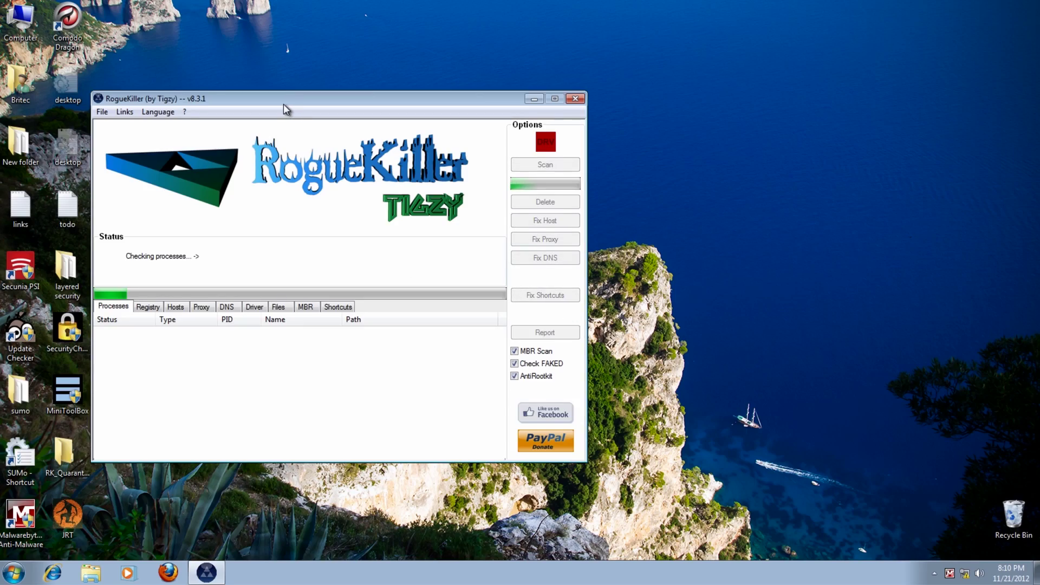
left_click_drag(283, 103, 442, 105)
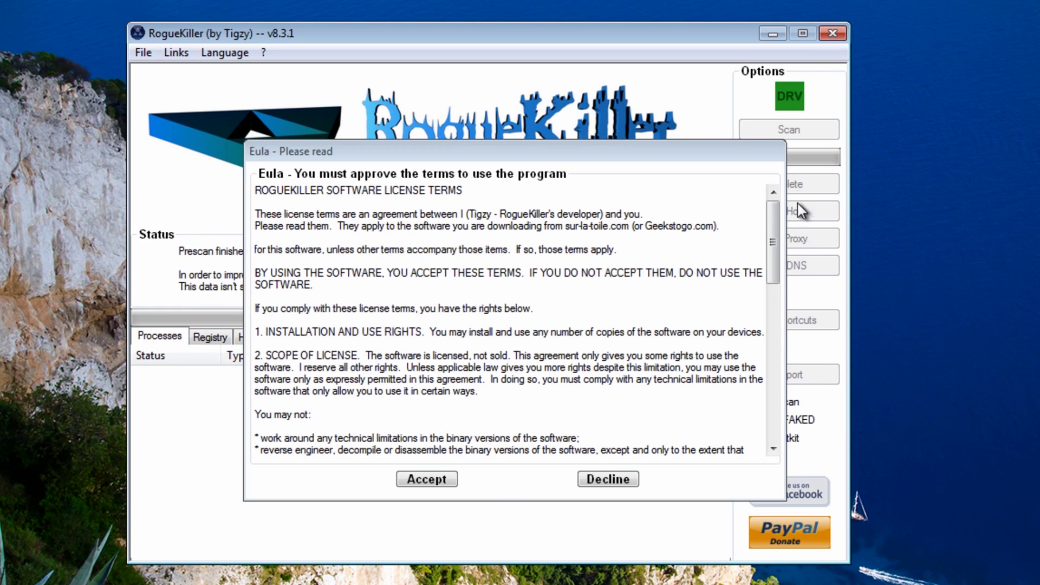
left_click(427, 480)
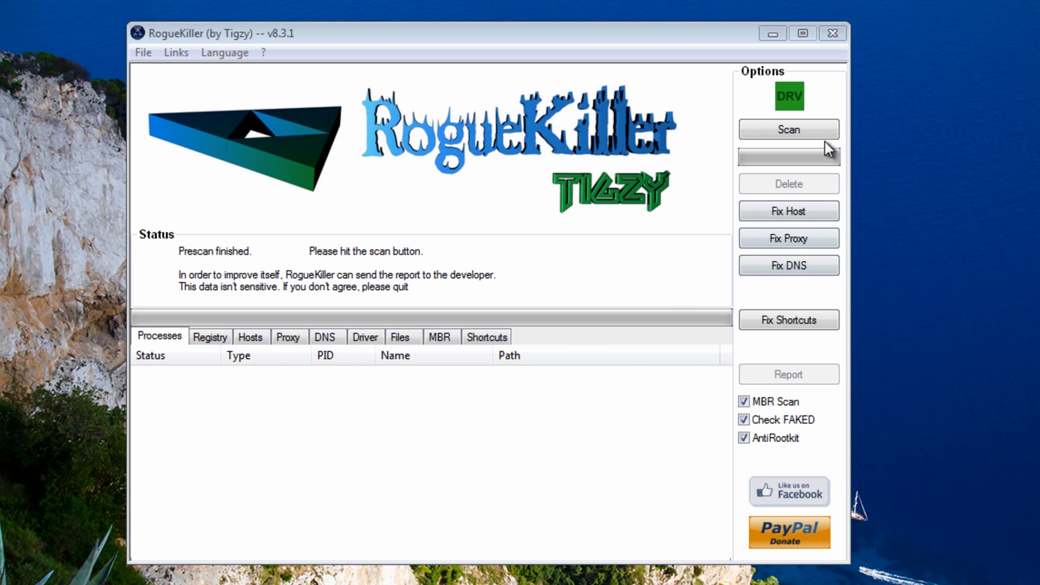
left_click(812, 130)
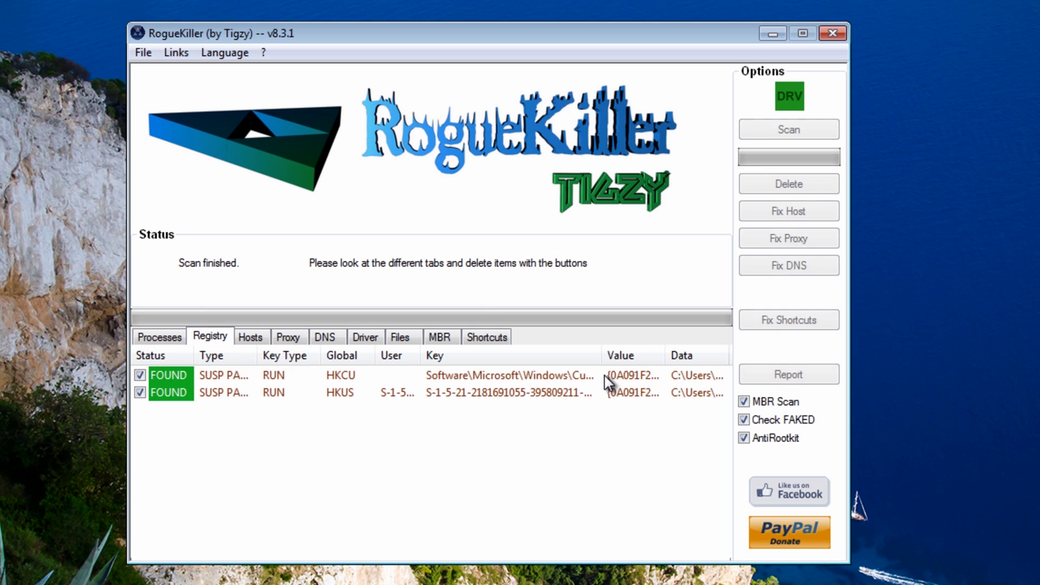
- Resize the Key and Data columns to read the aczife.exe paths, then delete the entries
left_click_drag(606, 355, 669, 356)
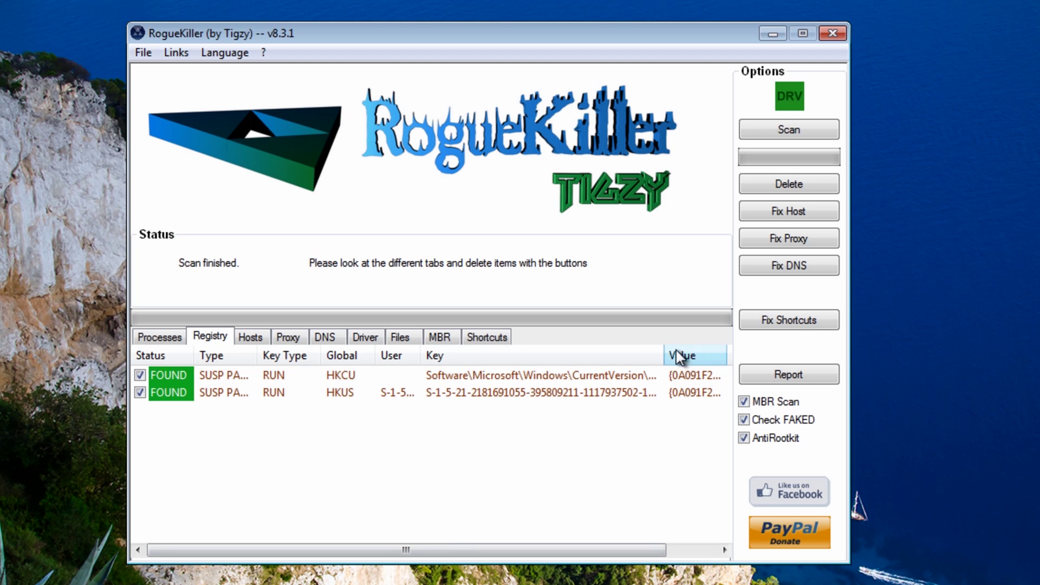
left_click_drag(664, 354, 494, 357)
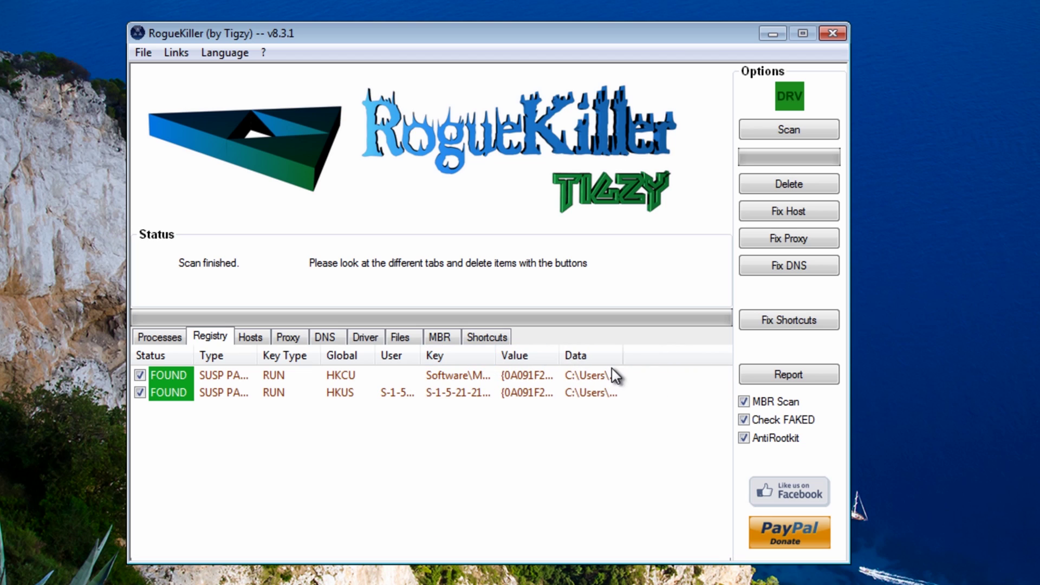
left_click_drag(624, 355, 740, 361)
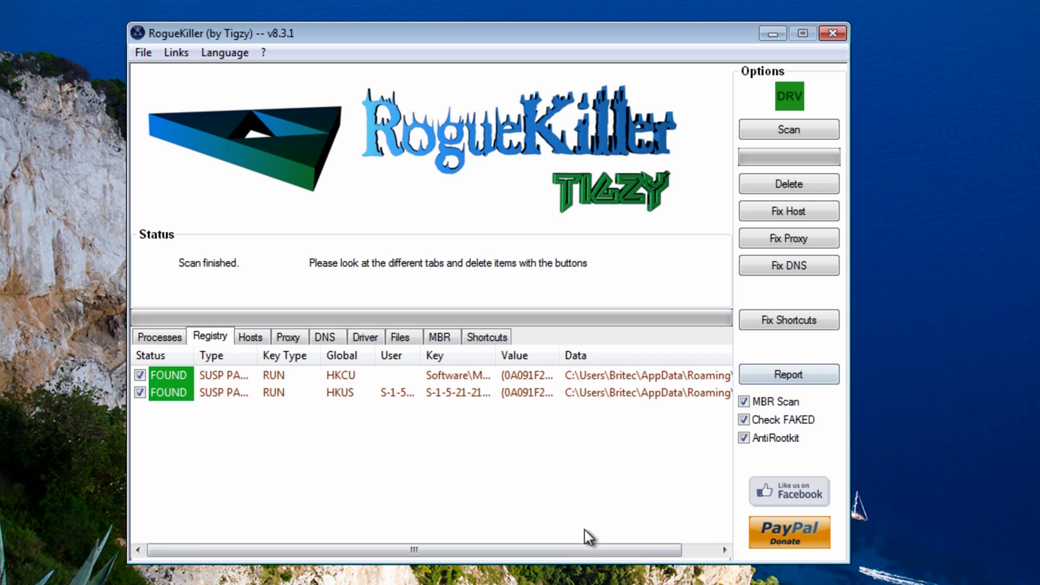
left_click_drag(587, 548, 698, 560)
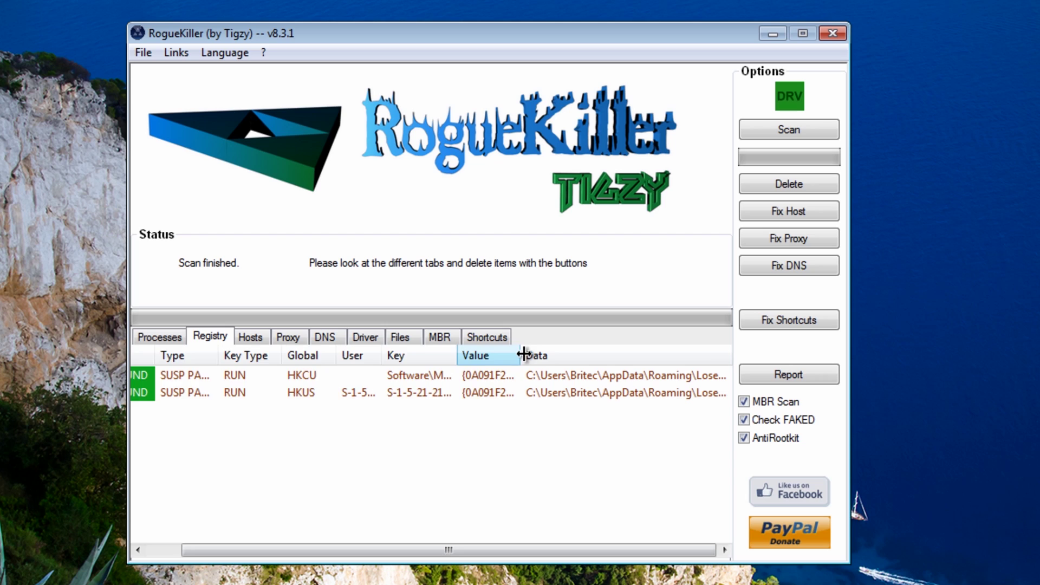
left_click_drag(523, 355, 460, 356)
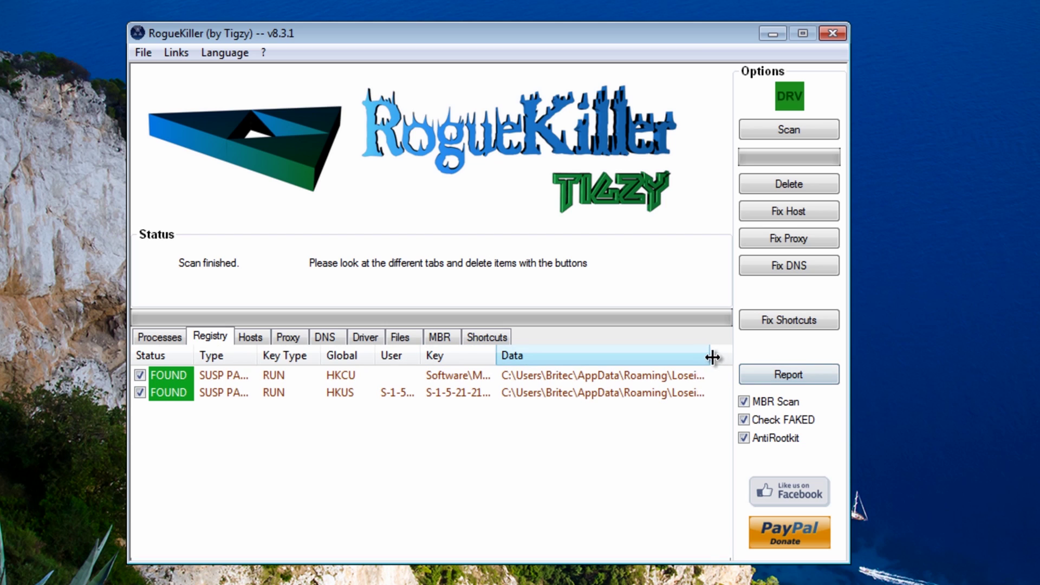
left_click_drag(712, 356, 755, 357)
left_click_drag(613, 548, 716, 551)
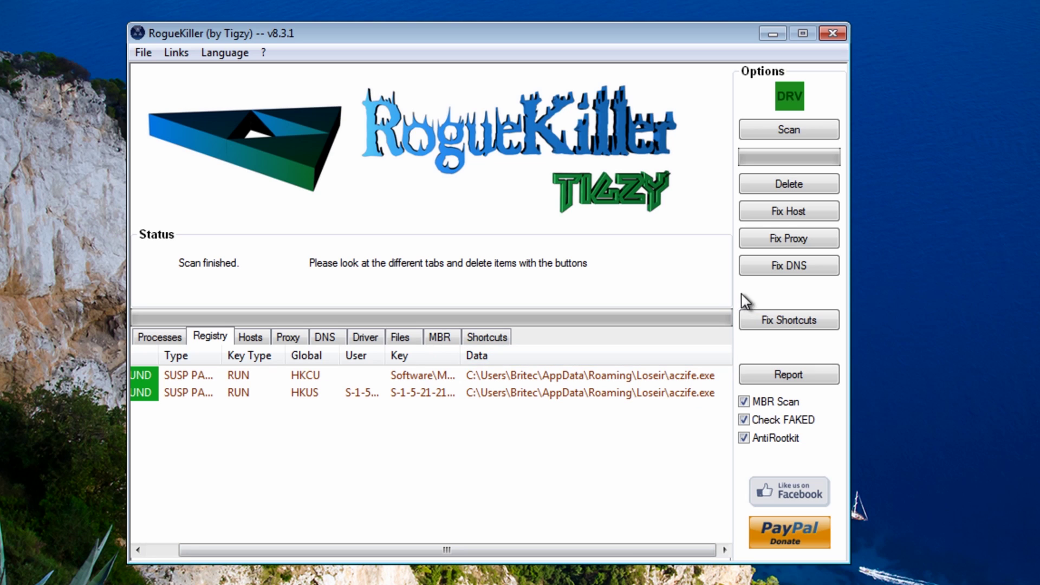
left_click(787, 182)
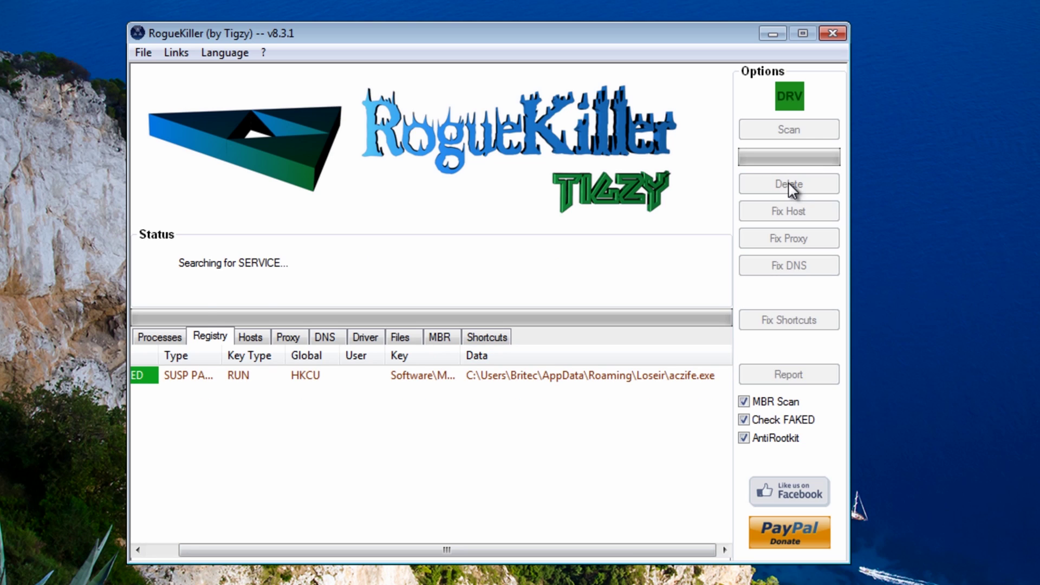
- Review the Hosts, Proxy and DNS findings, then rescan to confirm an empty Registry list
left_click_drag(401, 550, 291, 549)
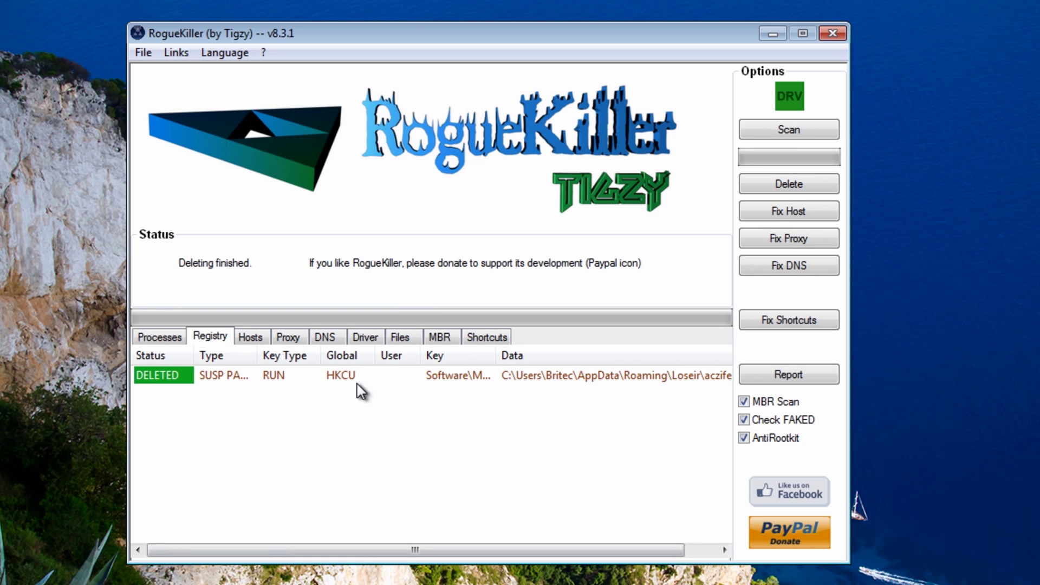
left_click(247, 337)
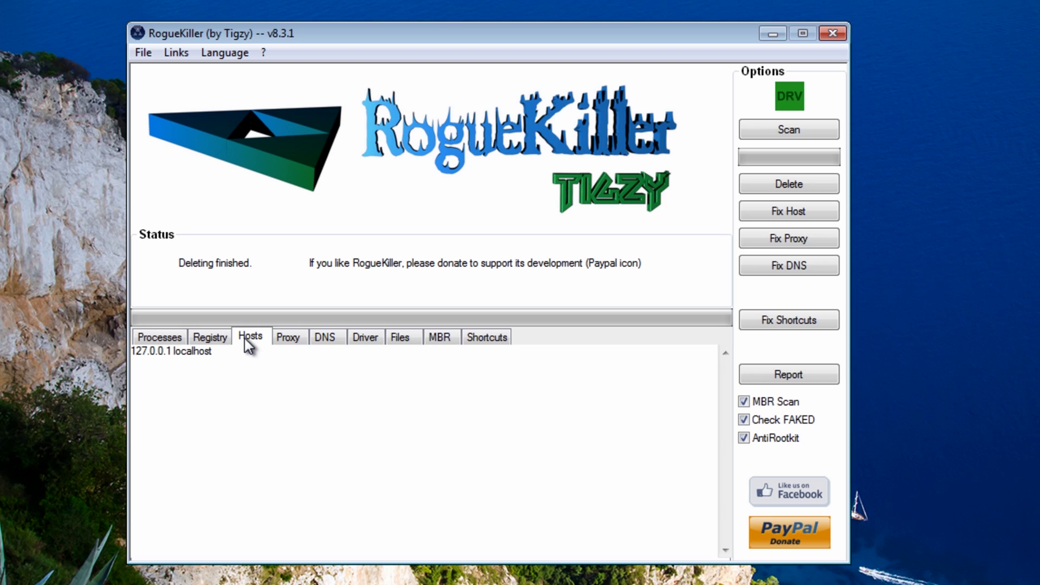
left_click(287, 339)
left_click(321, 339)
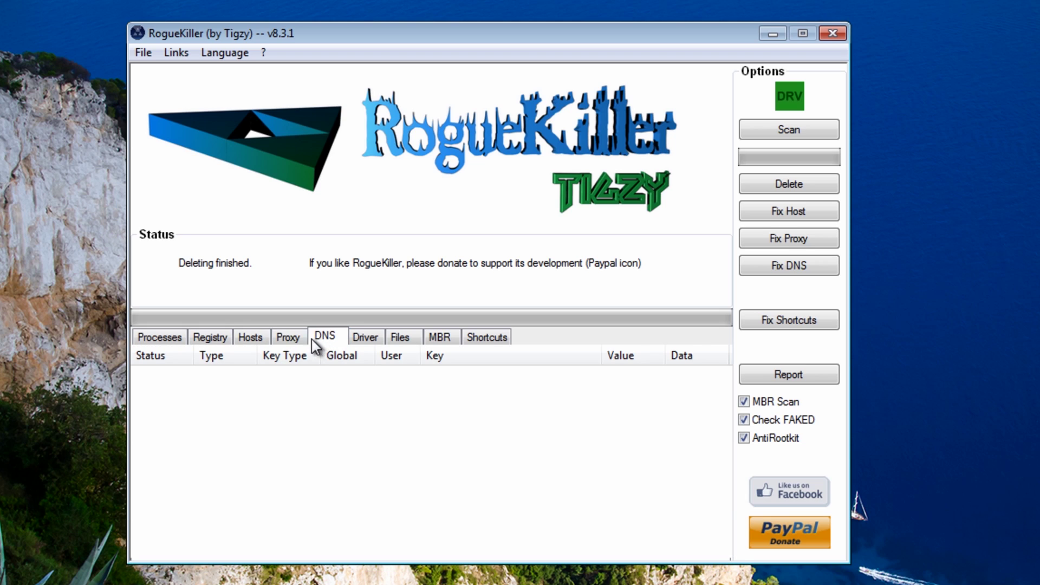
left_click(241, 338)
left_click(791, 131)
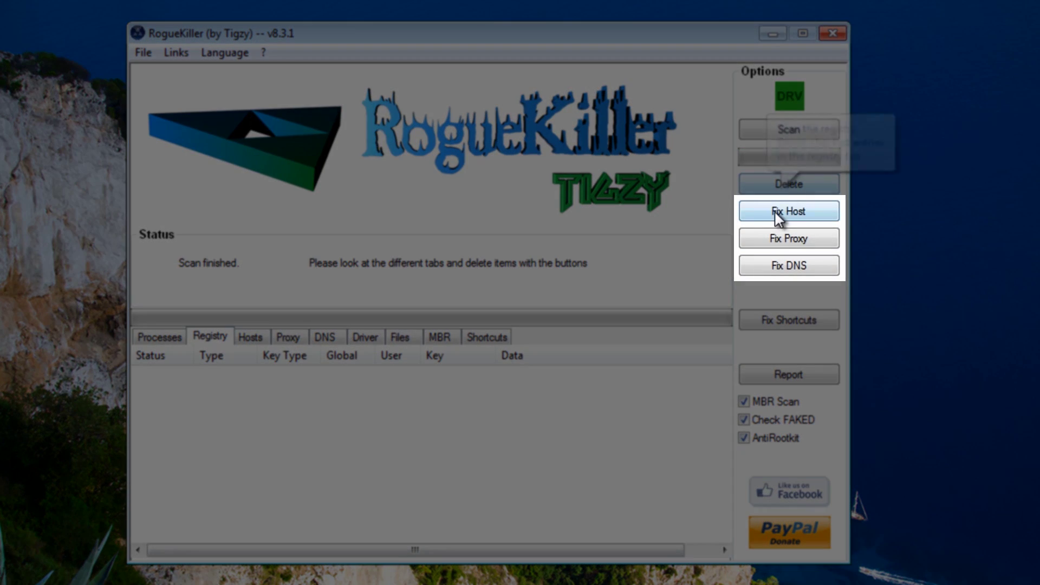
- Apply Fix Host, Fix Proxy and Fix DNS, then close RogueKiller
left_click(775, 213)
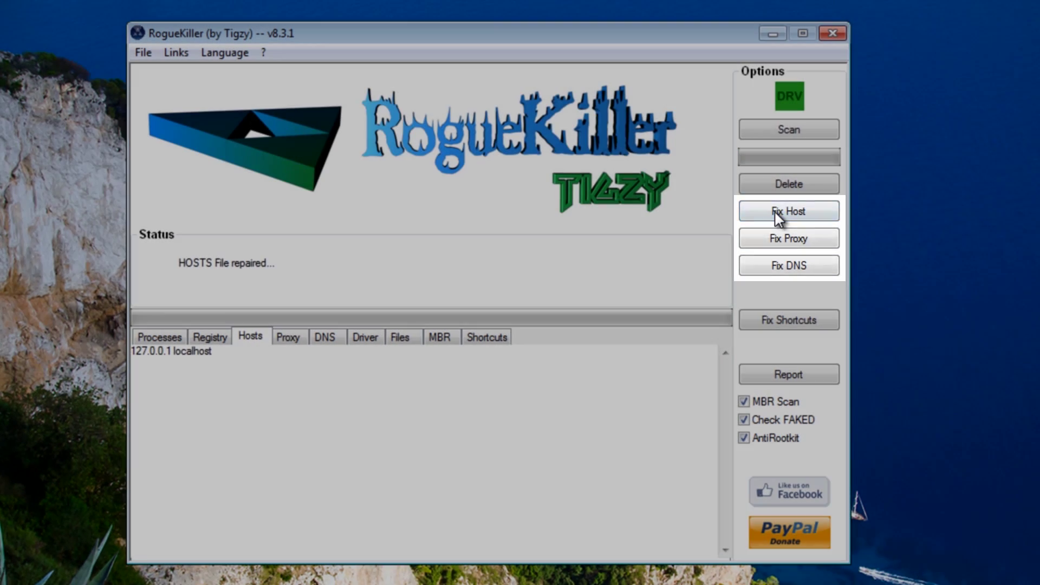
left_click(782, 241)
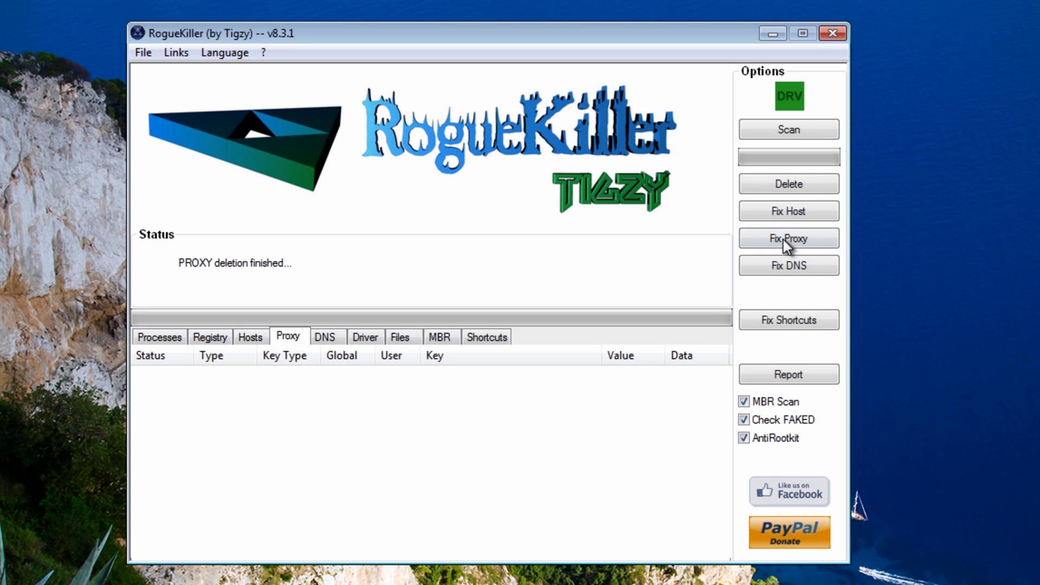
left_click(781, 266)
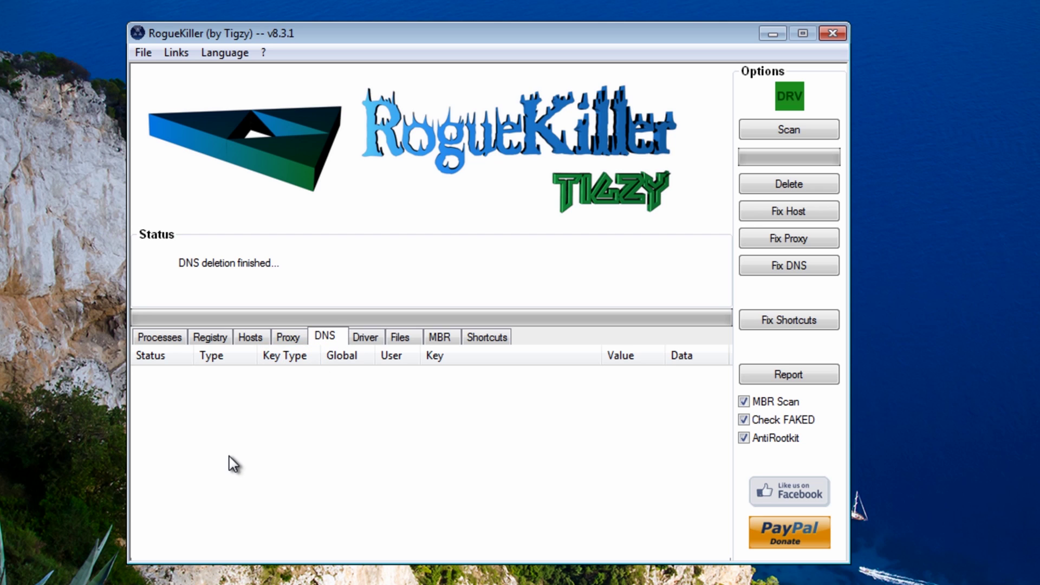
left_click(832, 33)
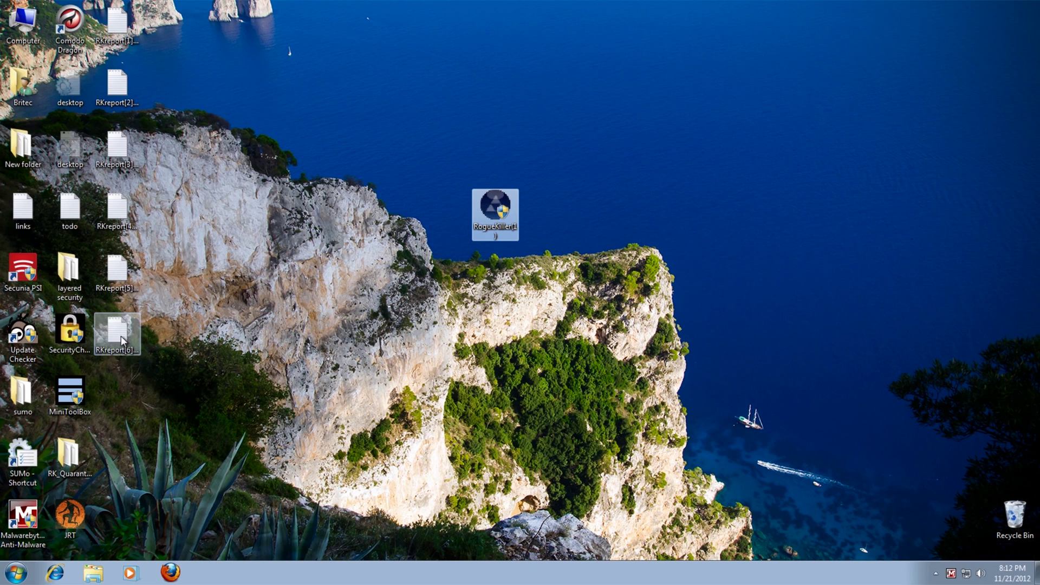
- Delete the six RKreport[1]–[6] files from the desktop to the Recycle Bin
left_click(121, 336)
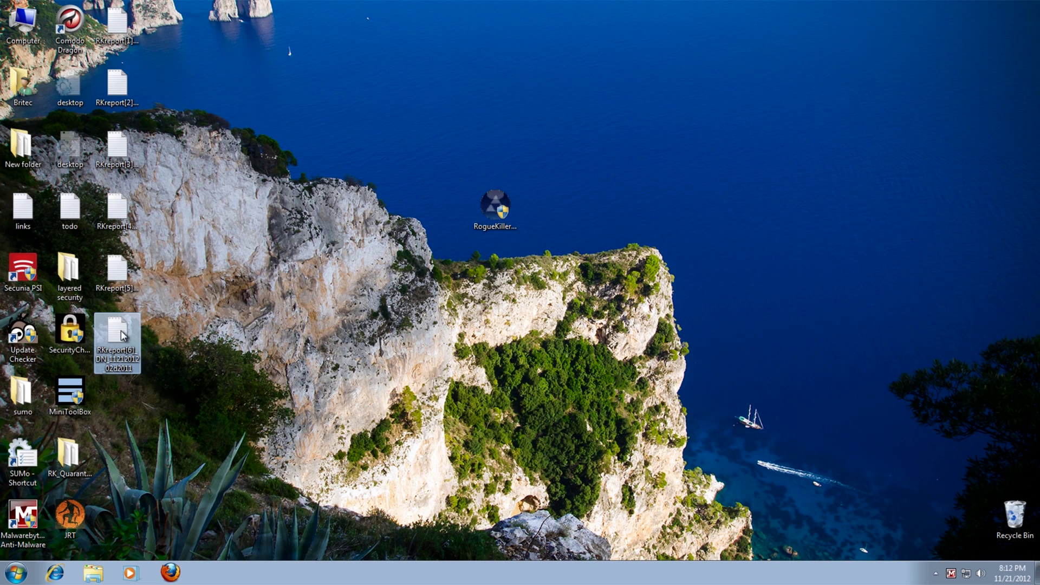
left_click(118, 276, "ctrl")
left_click(118, 213, "ctrl")
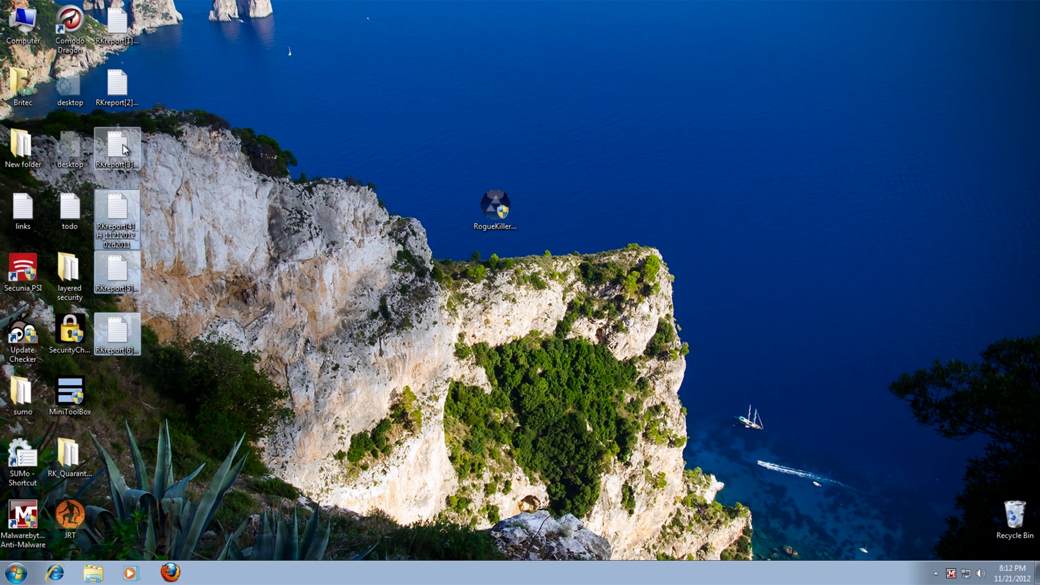
left_click(117, 152, "ctrl")
left_click(117, 90, "ctrl")
left_click(116, 34, "ctrl")
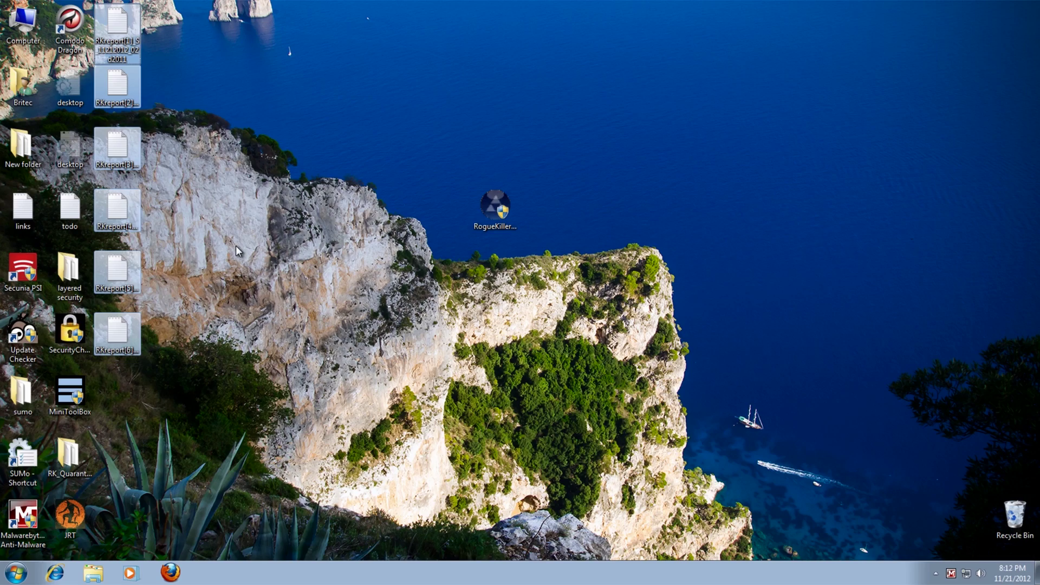
key("Delete")
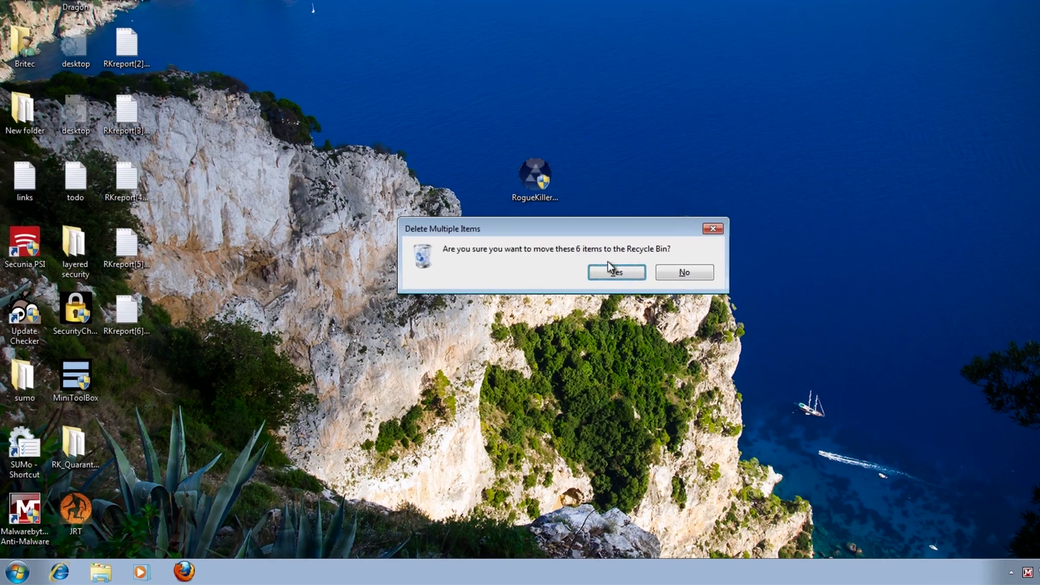
left_click(568, 295)
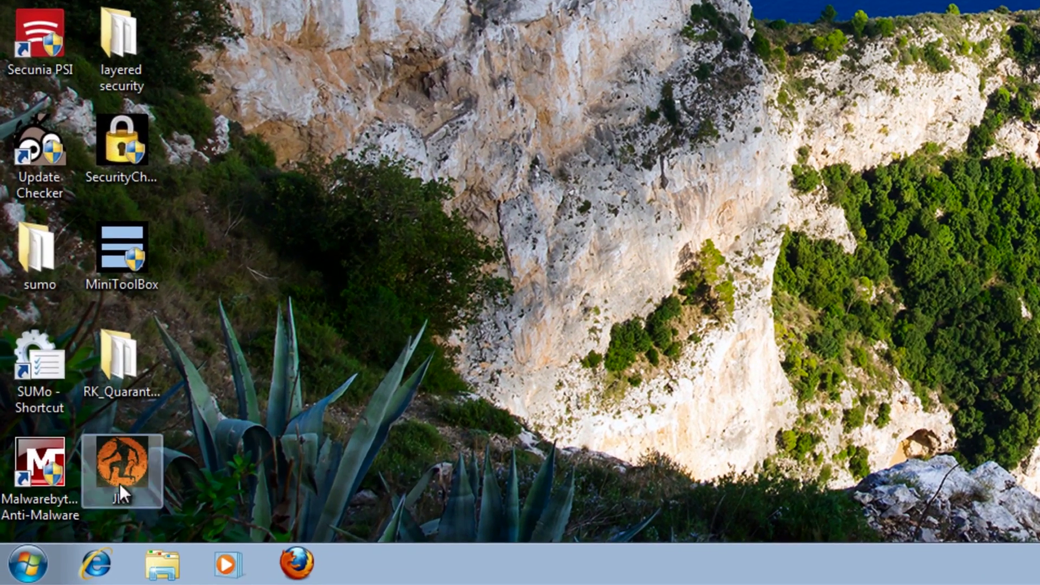
- Turn Hide protected operating system files back on in Folder Options
key("super")
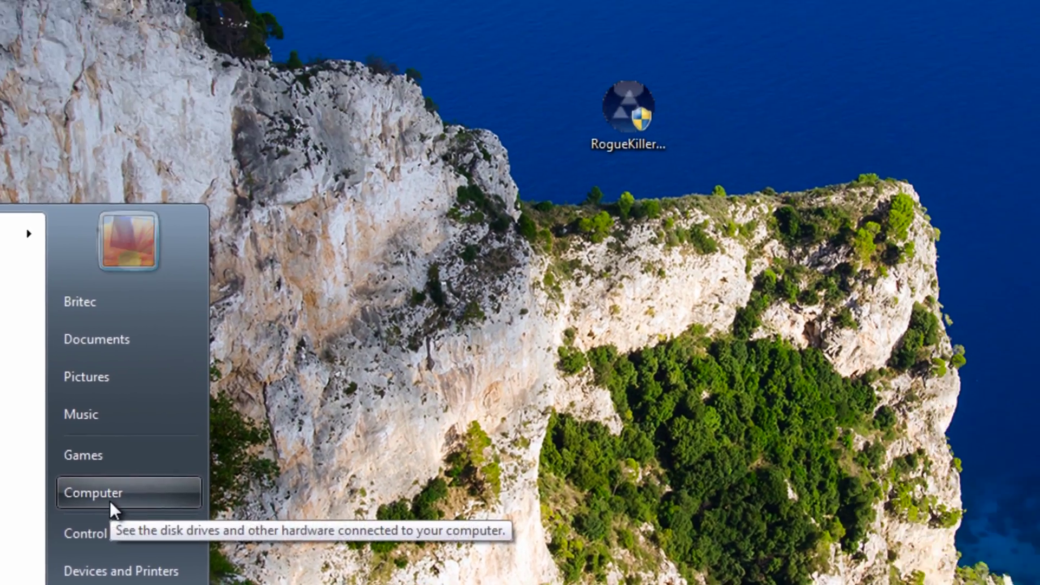
left_click(330, 317)
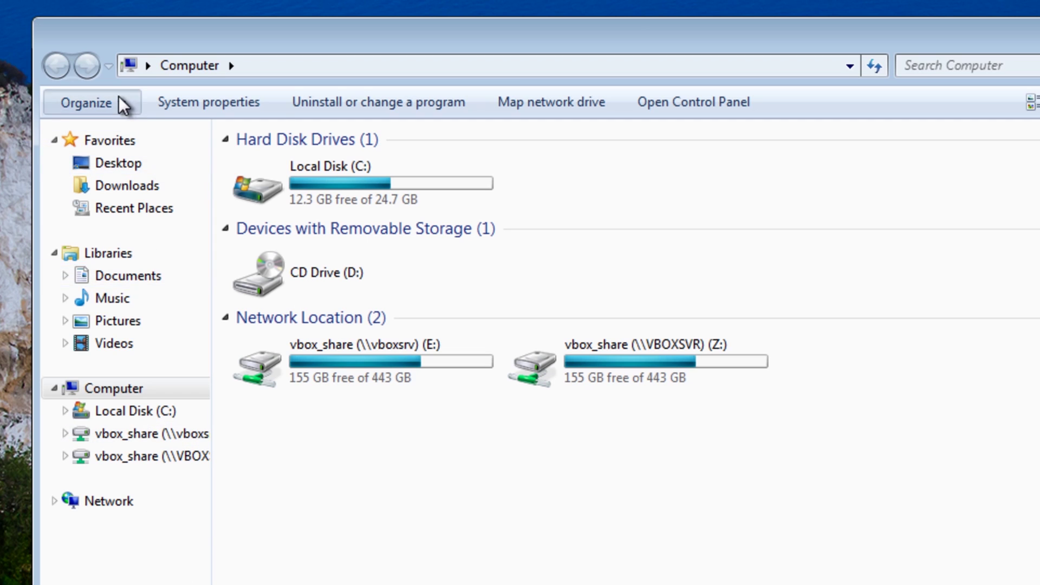
left_click(92, 102)
left_click(138, 316)
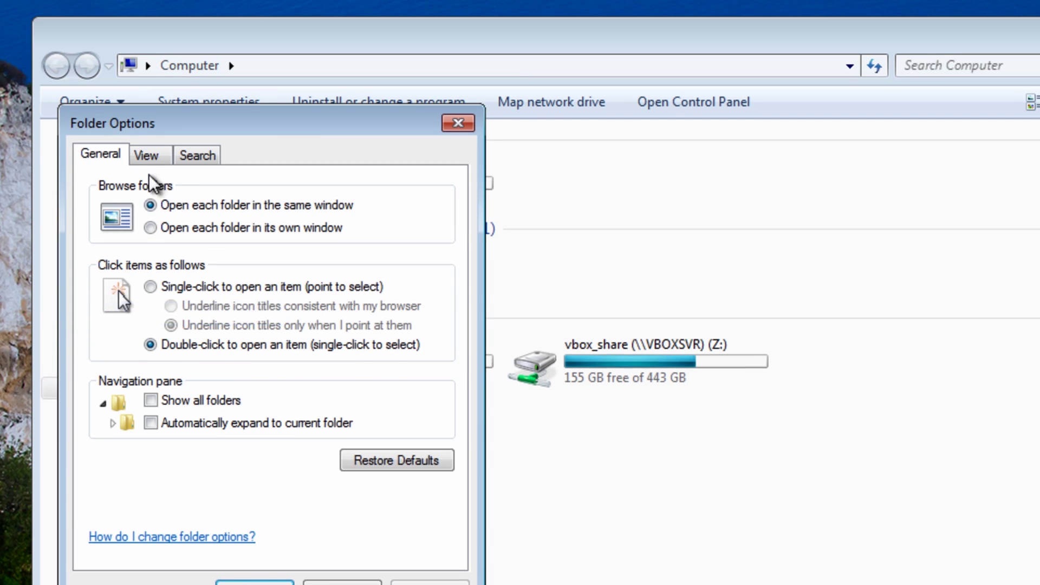
left_click(145, 154)
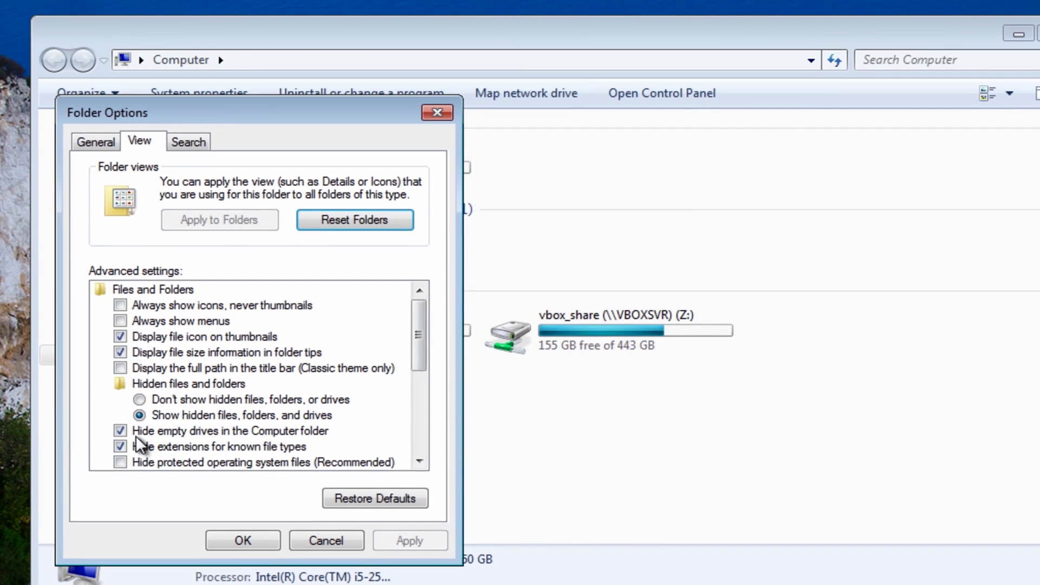
left_click(120, 462)
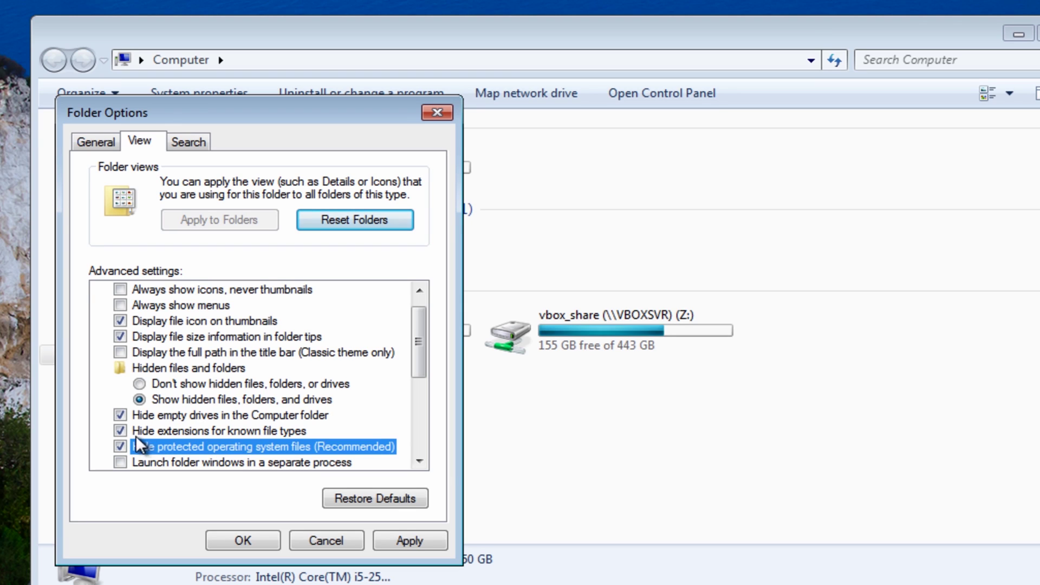
left_click(242, 540)
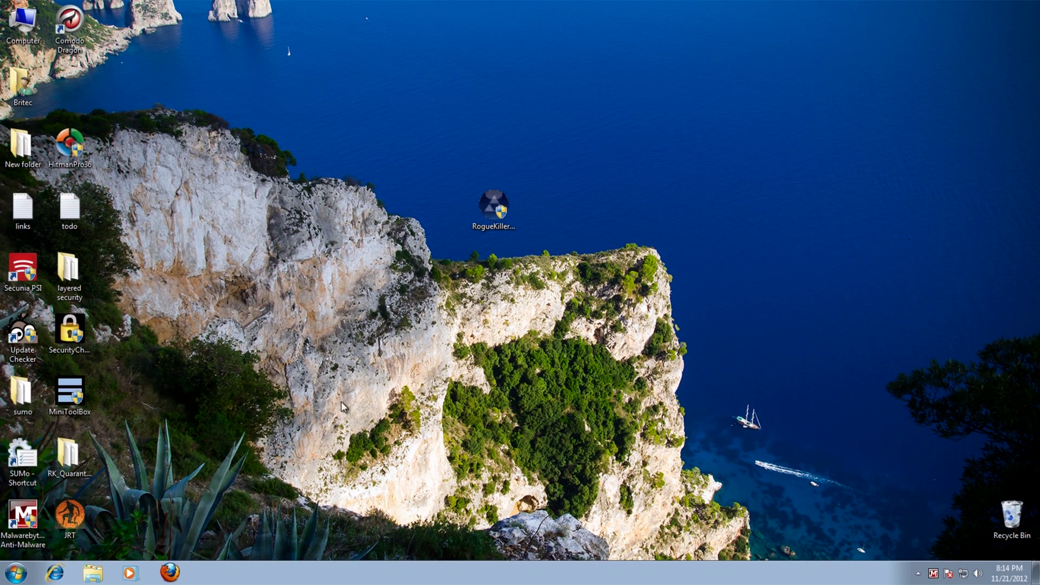
- Empty the Recycle Bin, granting administrator permission to delete the Active file
right_click(1010, 517)
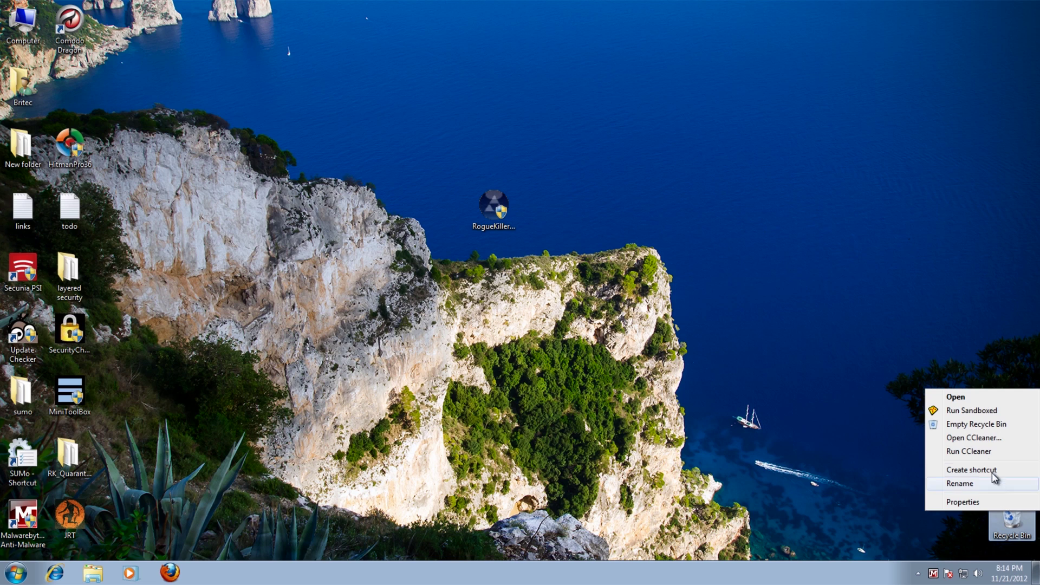
left_click(982, 426)
left_click(574, 295)
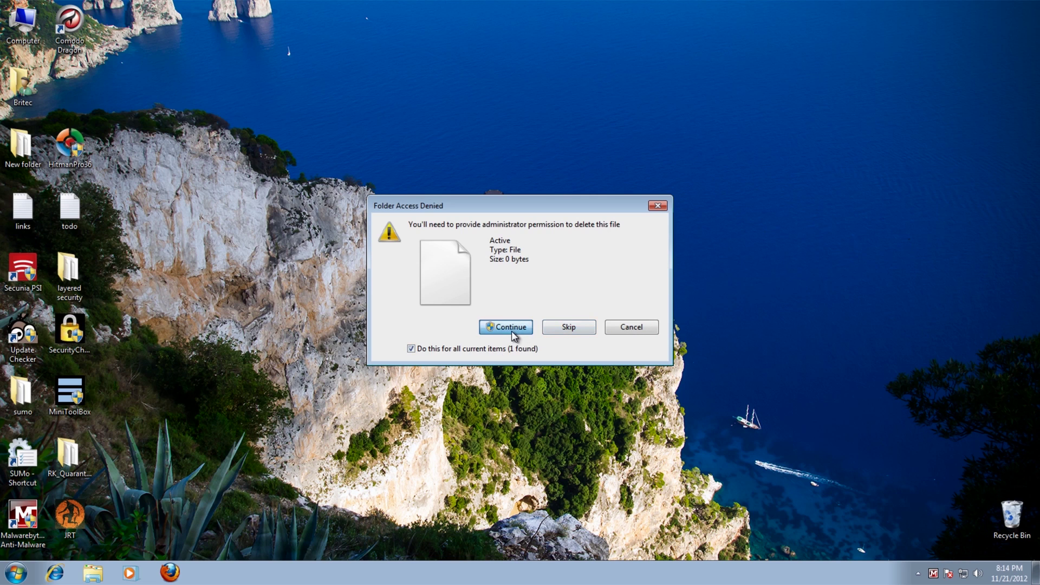
left_click(511, 327)
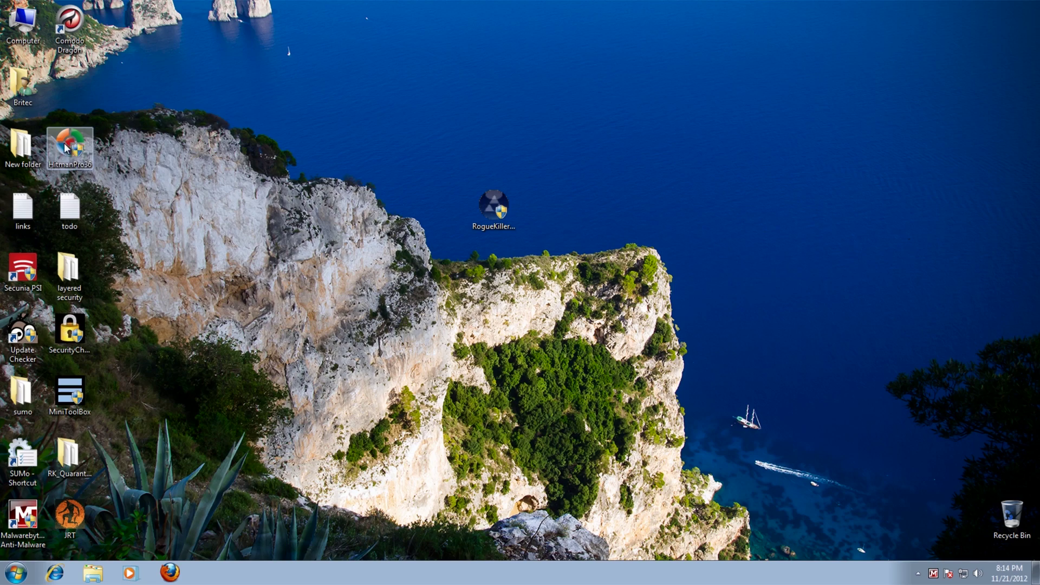
- Launch Malwarebytes as administrator and update its database to v2012.11.21.05
double_click(34, 514)
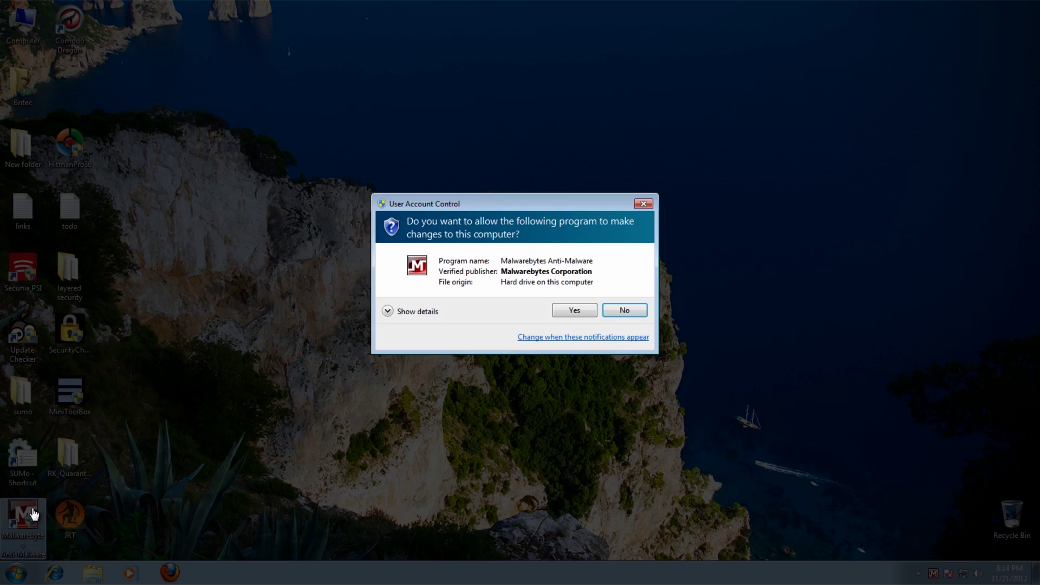
left_click(569, 308)
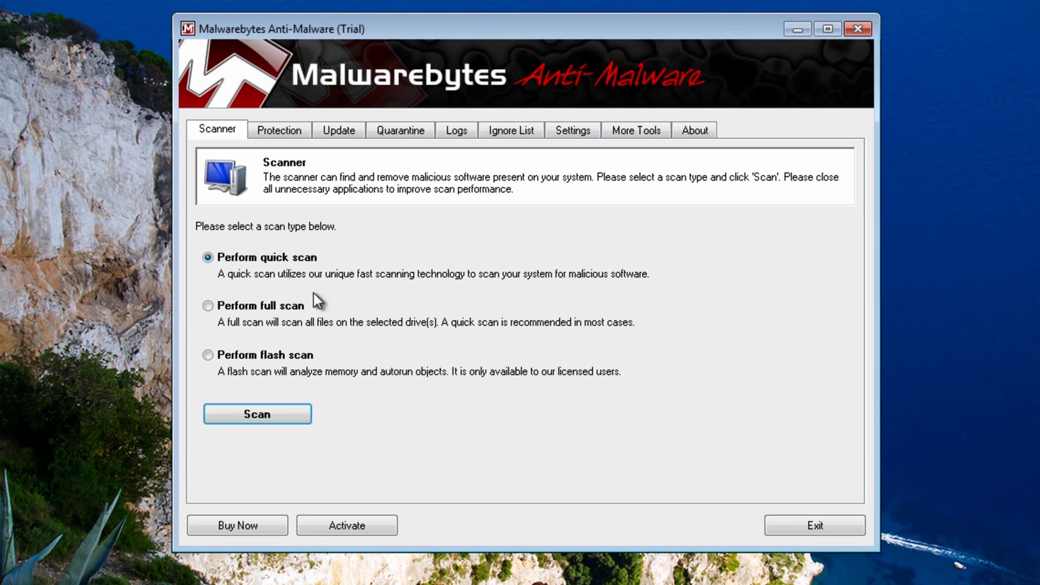
left_click(335, 130)
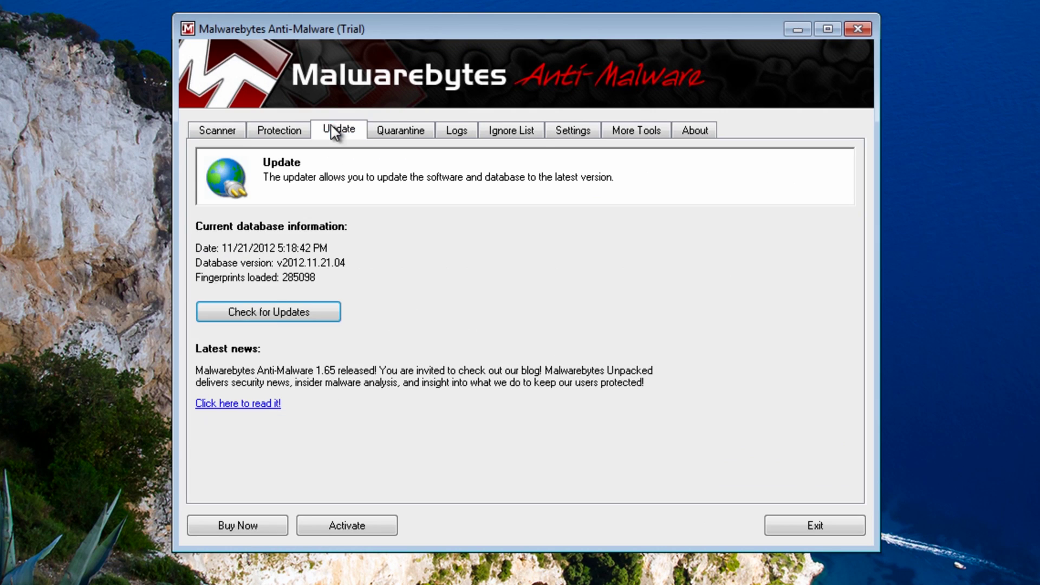
left_click(276, 313)
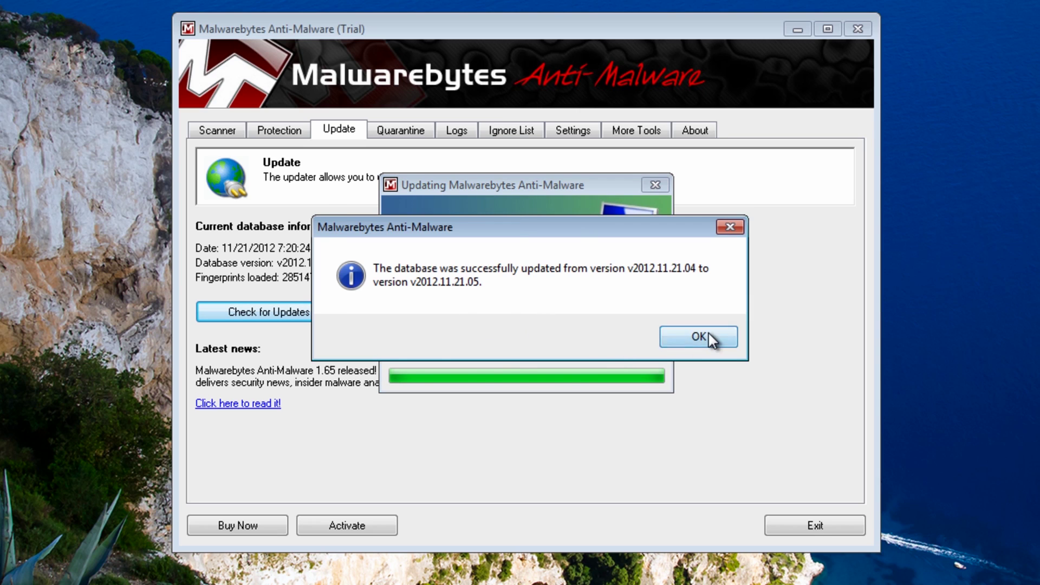
left_click(705, 338)
- Run a quick scan, finding no malicious items among 203423 objects, and close the log
left_click(229, 132)
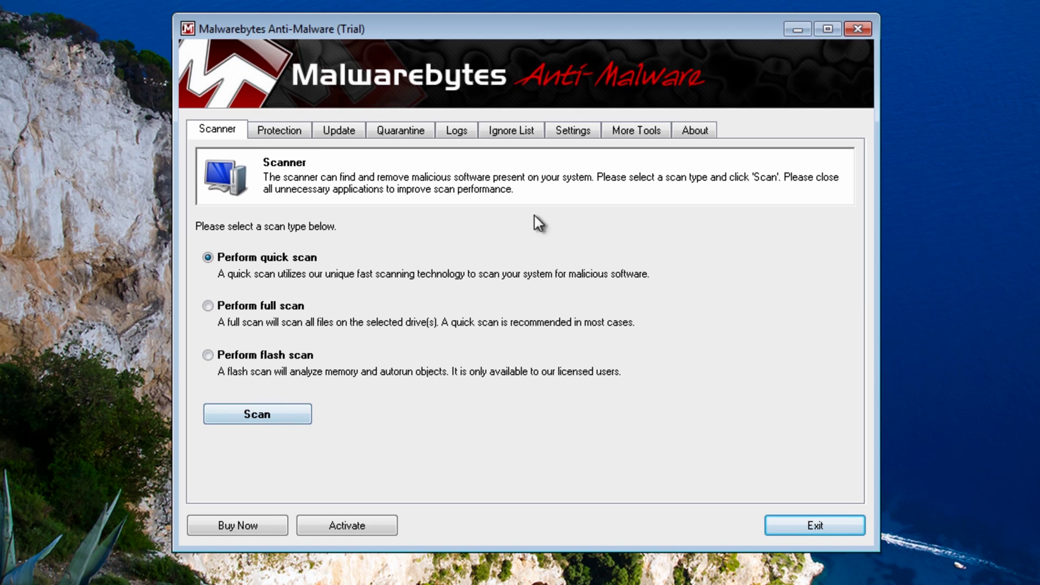
left_click(284, 415)
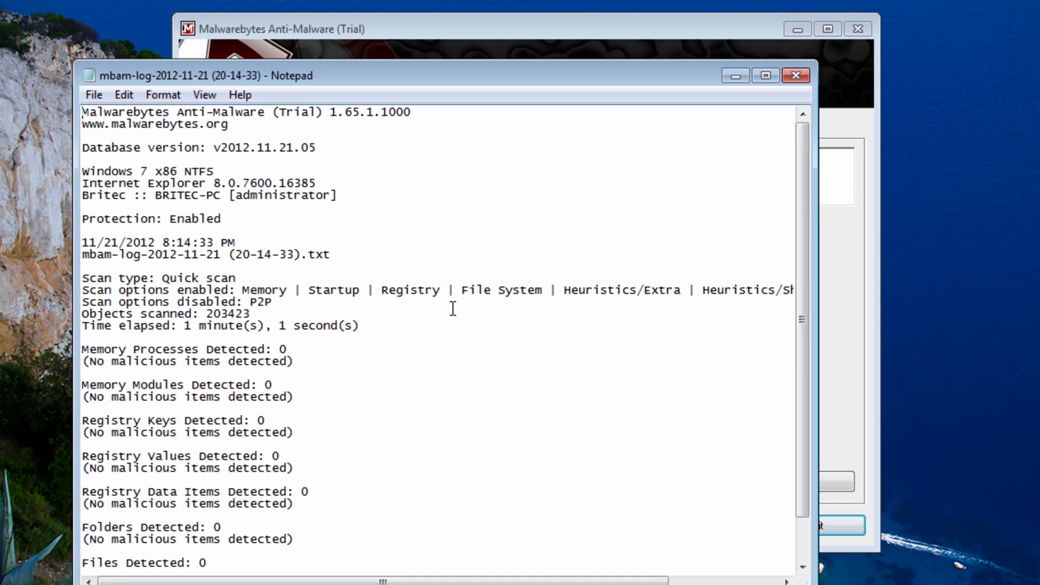
left_click_drag(595, 76, 697, 48)
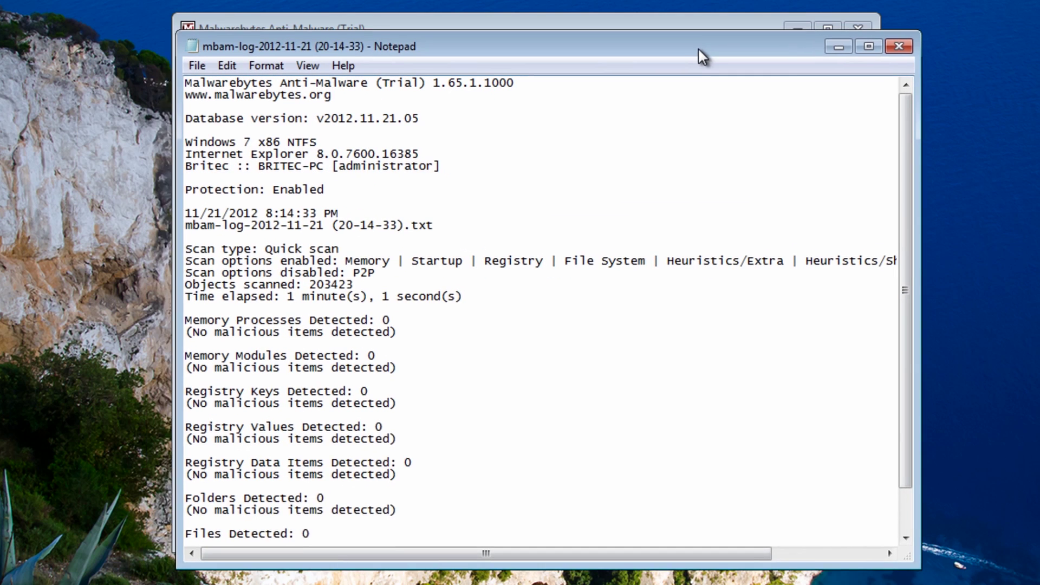
left_click(886, 43)
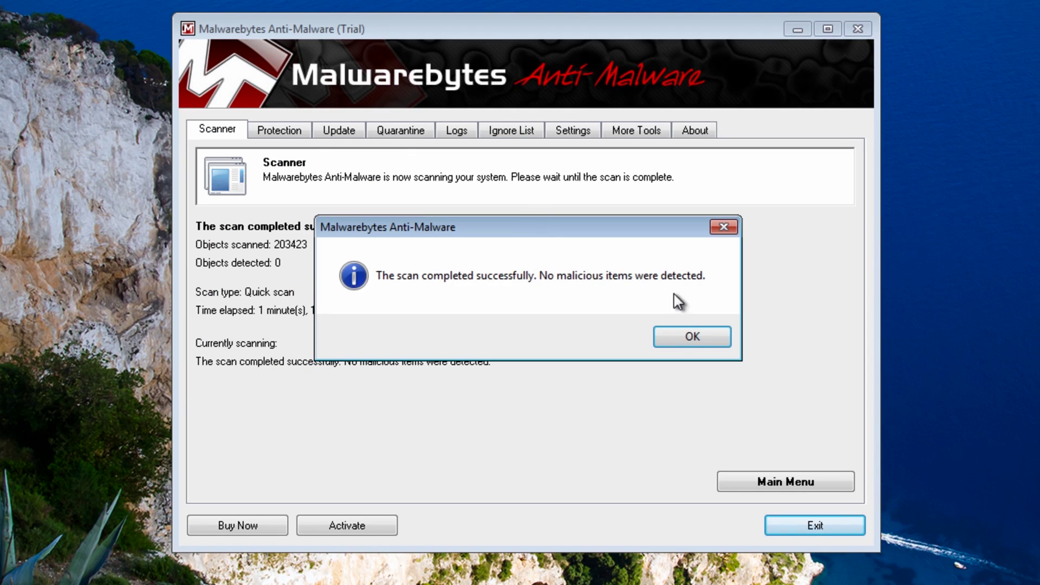
left_click(720, 333)
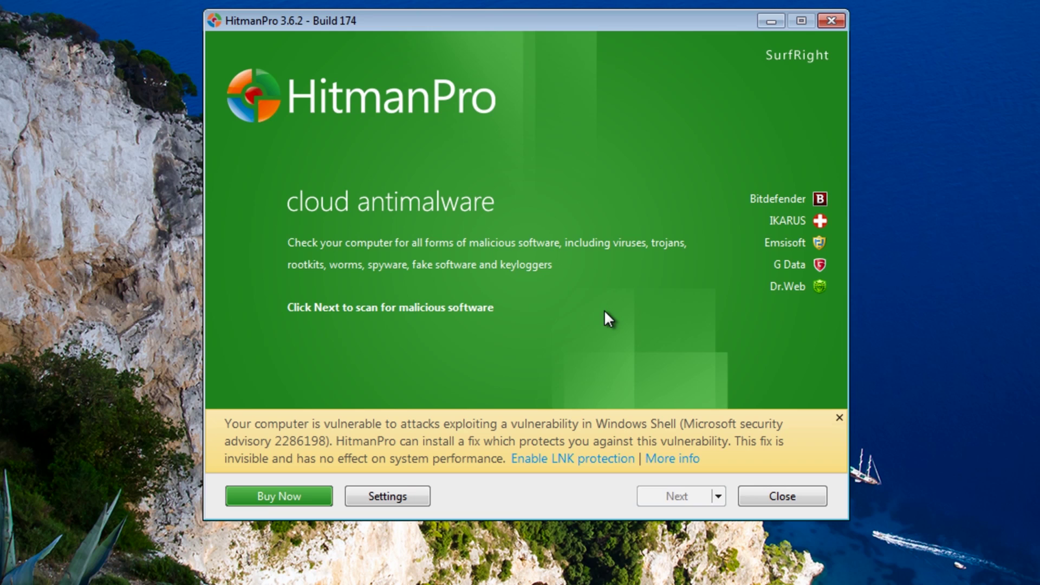
- Accept HitmanPro's license and start a one-time scan without installing
left_click(678, 504)
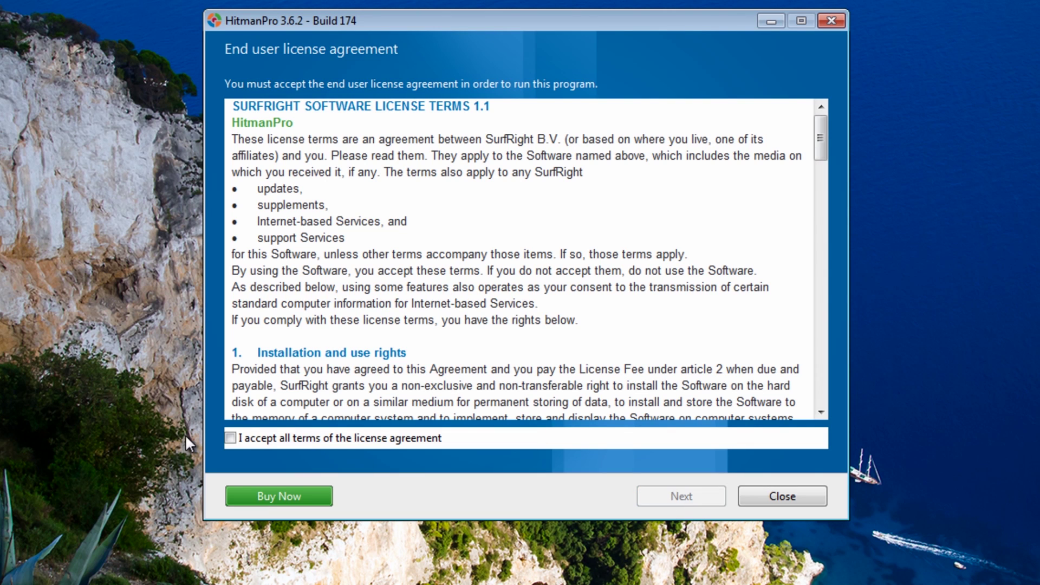
left_click(231, 437)
left_click(671, 499)
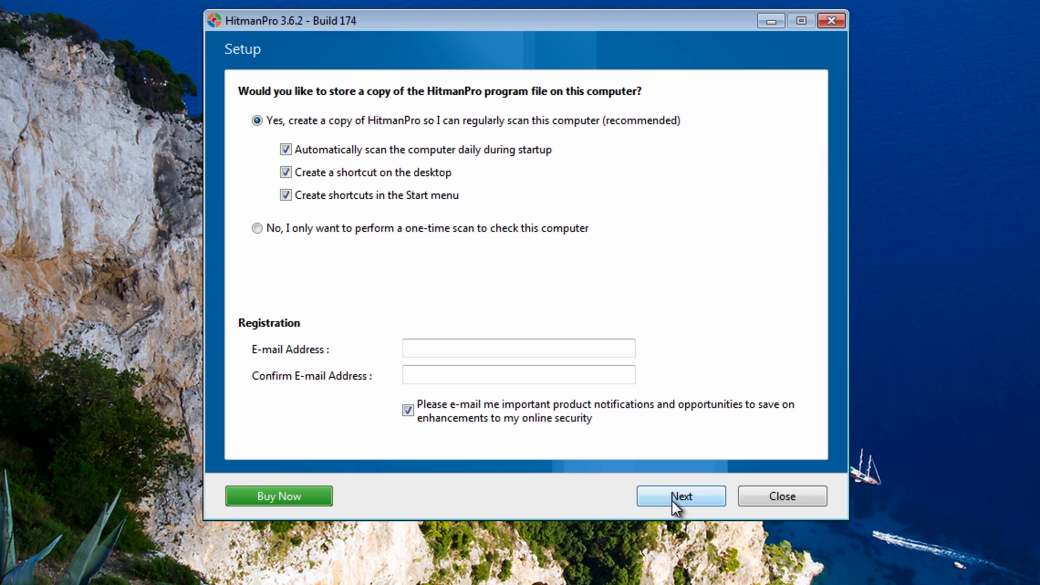
left_click(256, 230)
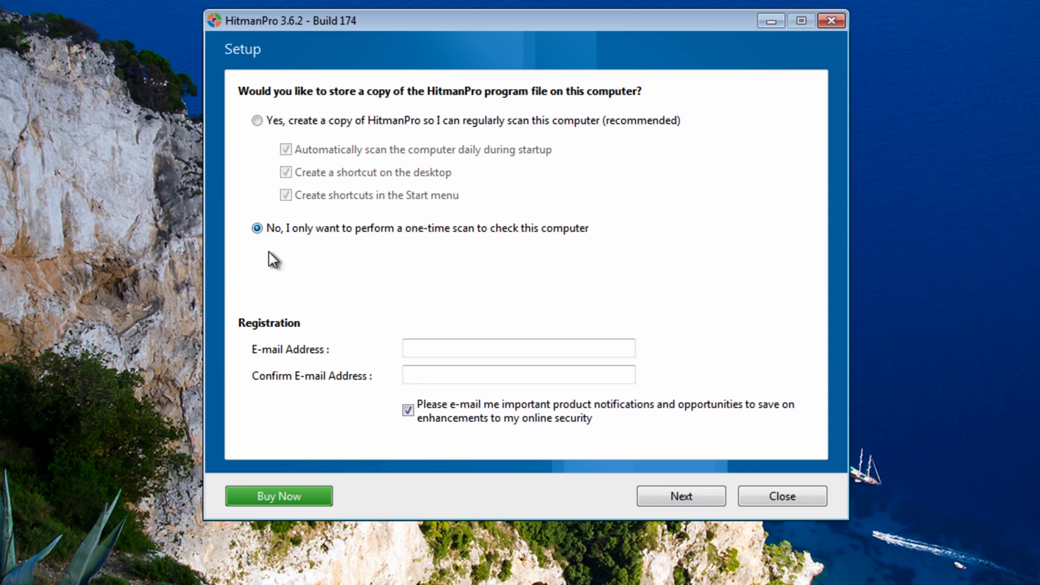
left_click(695, 499)
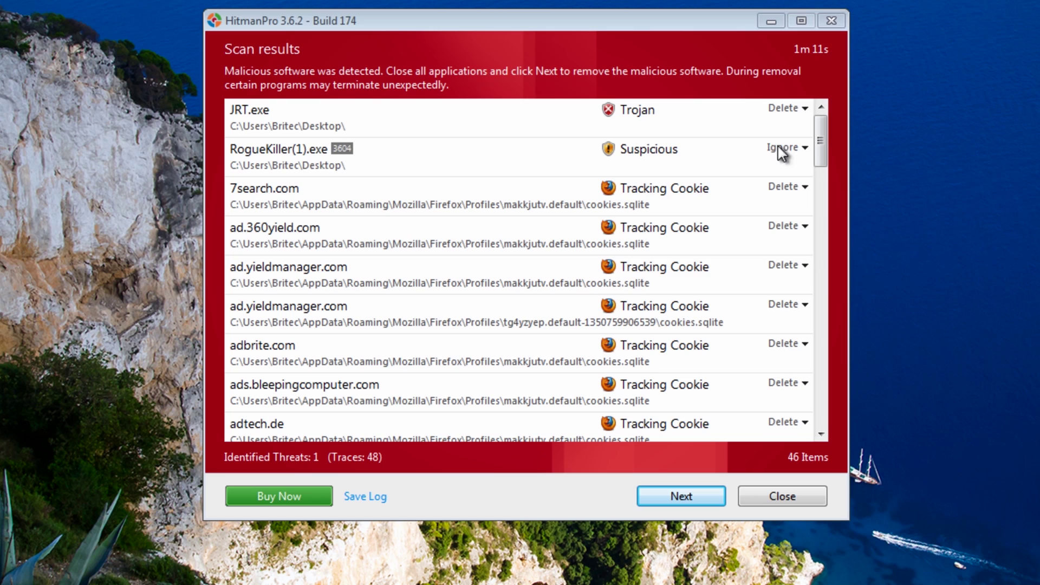
- Set JRT.exe to Ignore, remove the other detections, and close HitmanPro
left_click(804, 108)
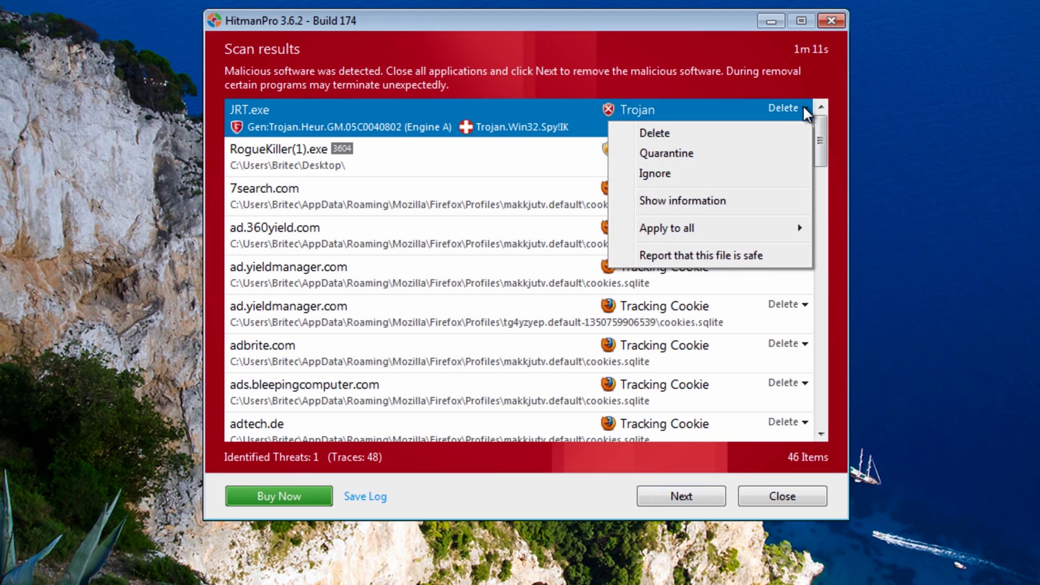
left_click(720, 174)
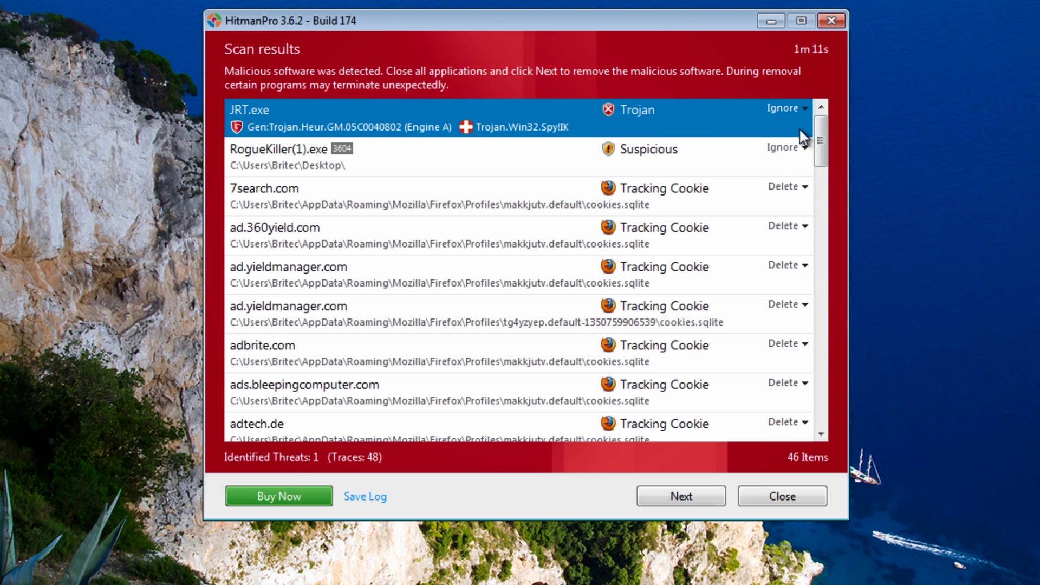
left_click(699, 503)
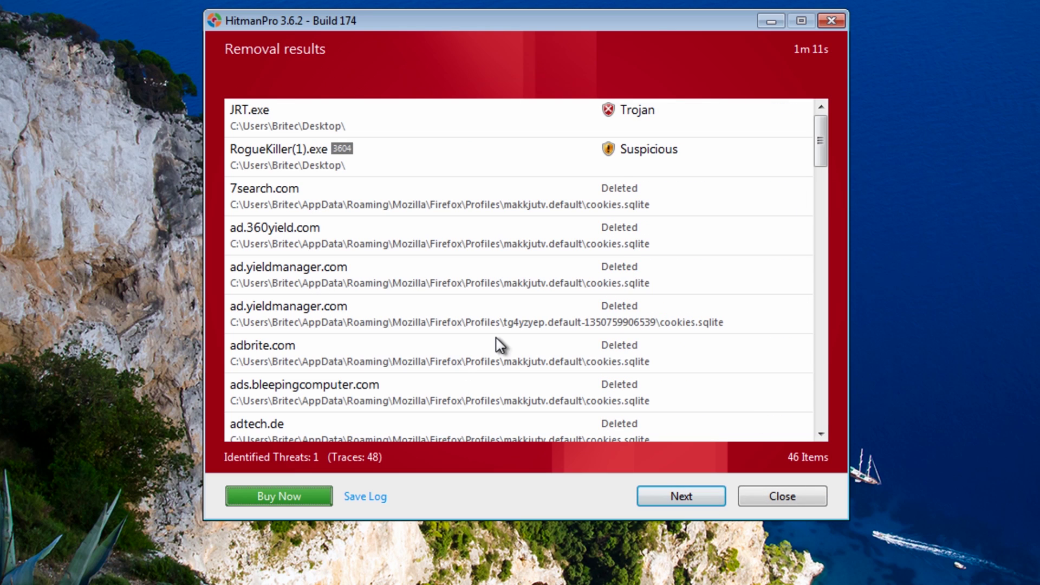
left_click(684, 496)
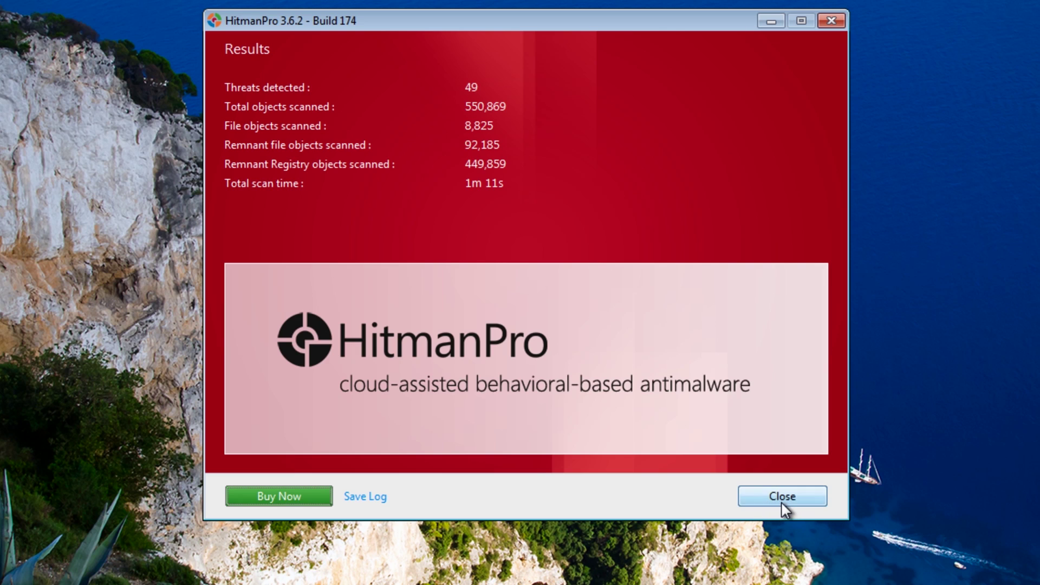
left_click(781, 495)
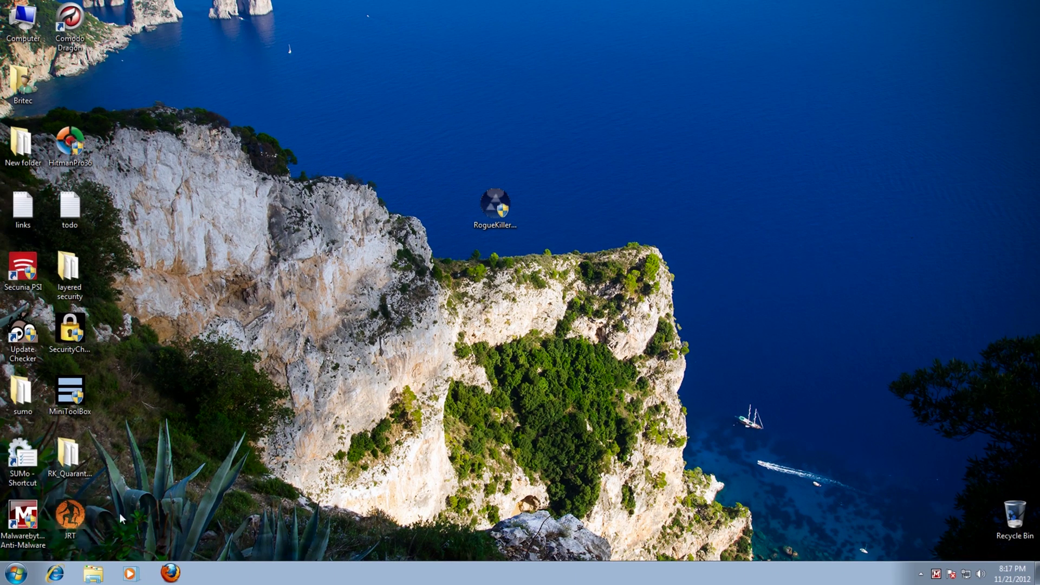
- Search Google for 'bbc' in Firefox, open the BBC News page, and return to the results
left_click(171, 570)
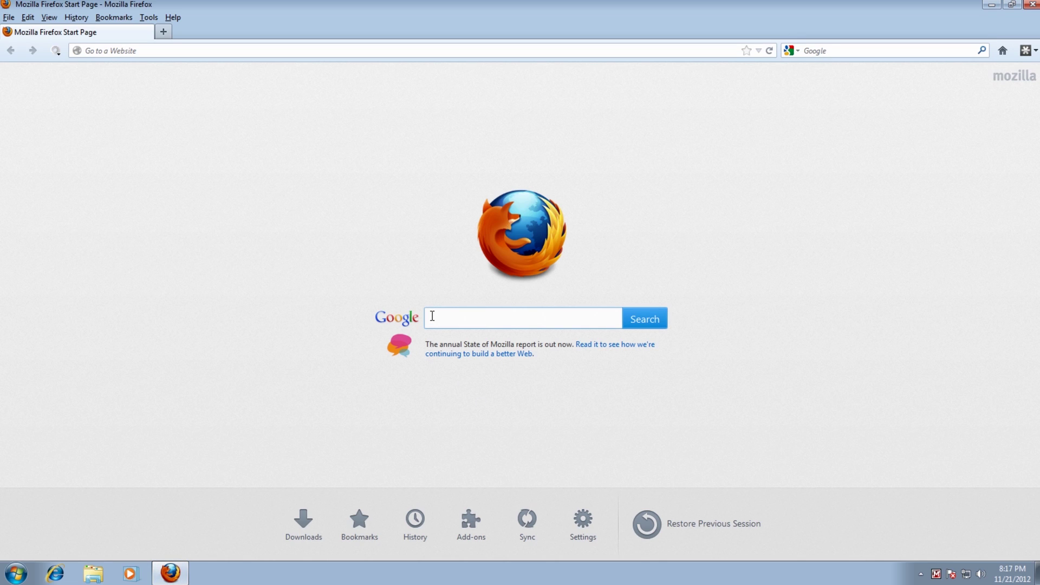
type("bbc")
key("Return")
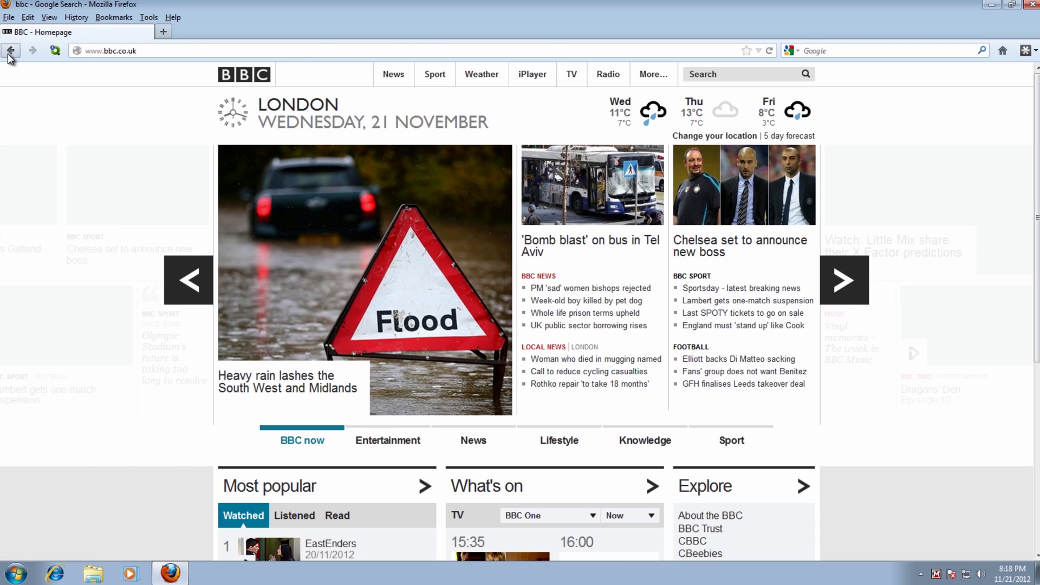
left_click(126, 233)
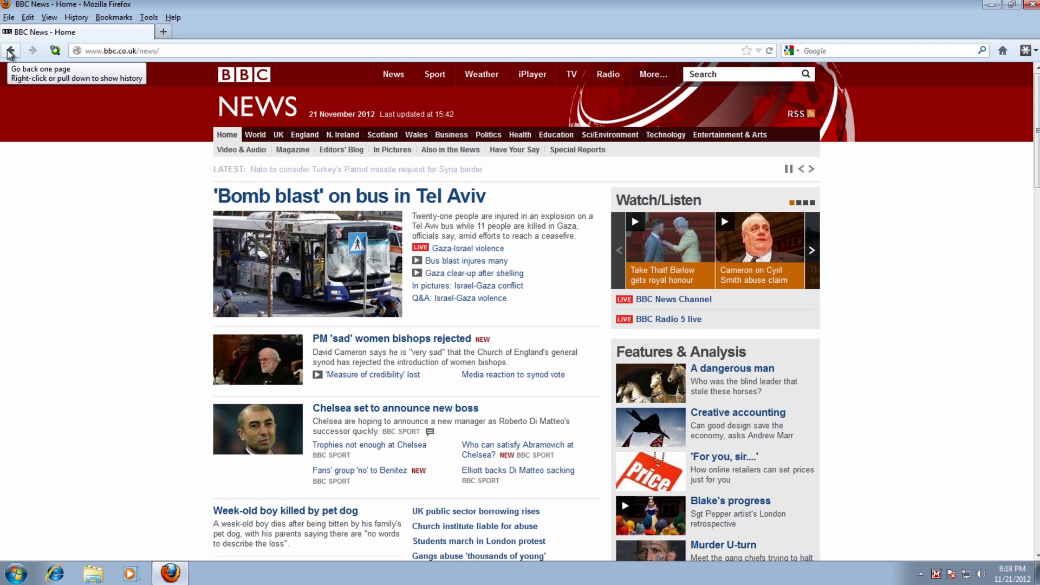
left_click(10, 52)
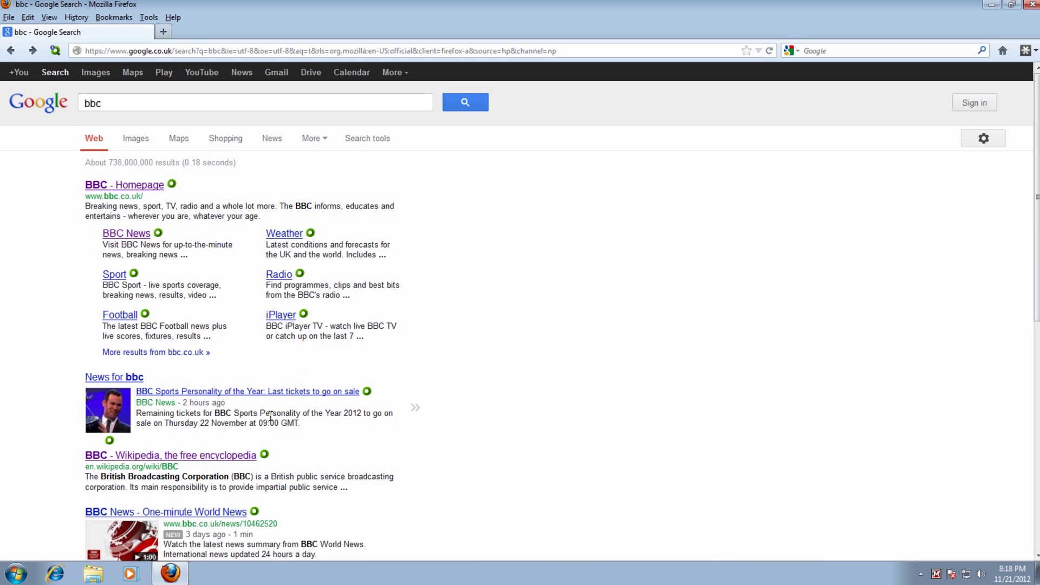
- Replace the search box text with 'malwarebytes'
scroll(269, 413, "down", 6)
scroll(269, 395, "up", 6)
left_click(158, 103)
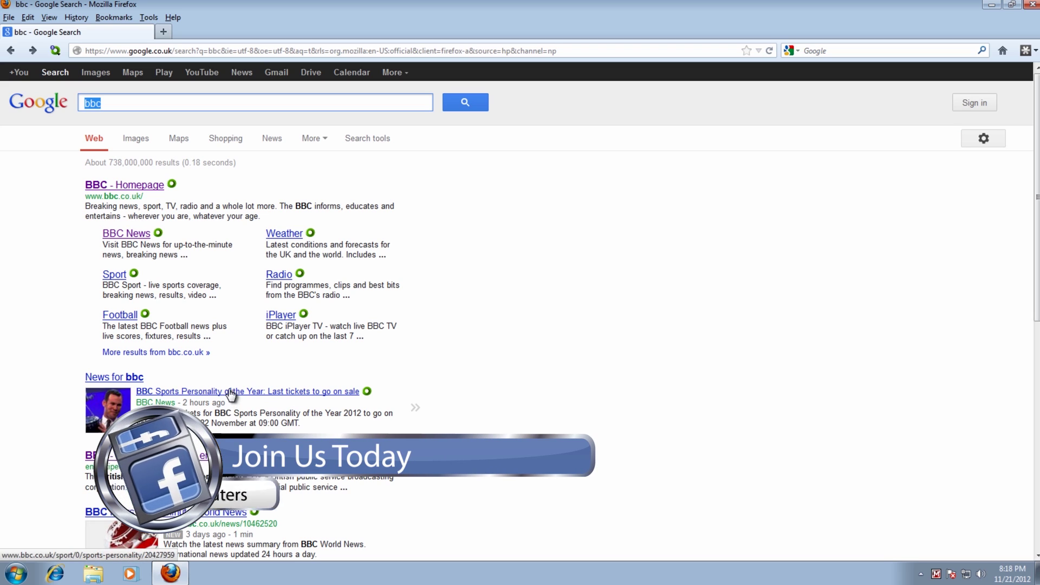
type("malwar")
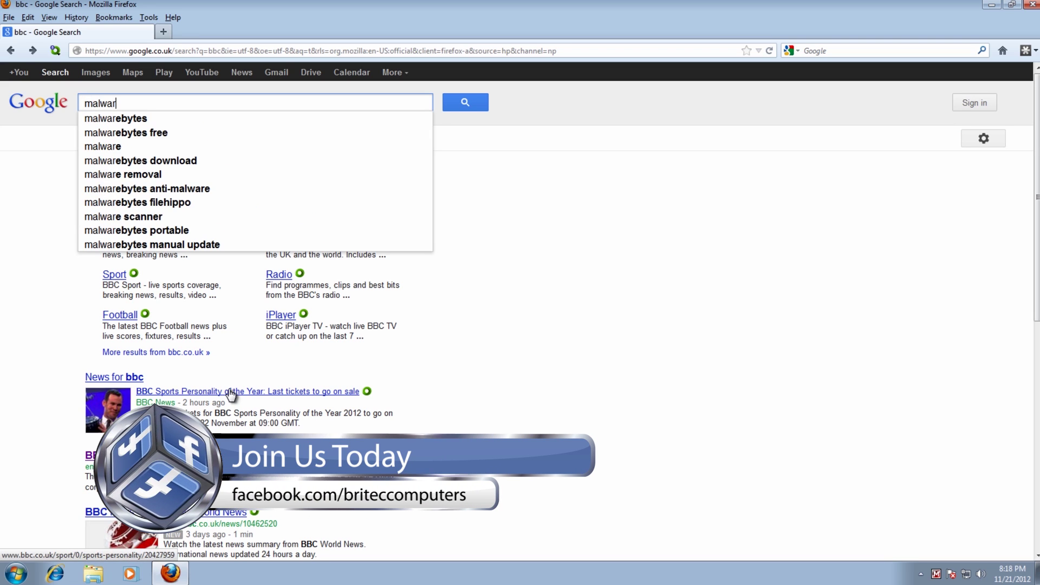
type("ebytes")
- Run the Google search for 'malwarebytes' and open the 'Malwarebytes : Free anti-malware download' result
key("Return")
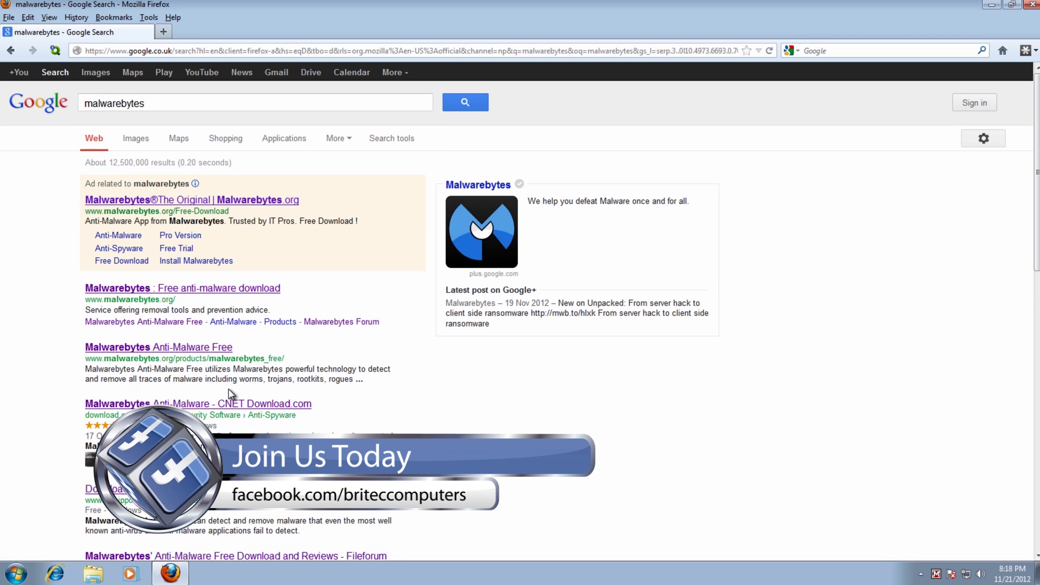
left_click(147, 289)
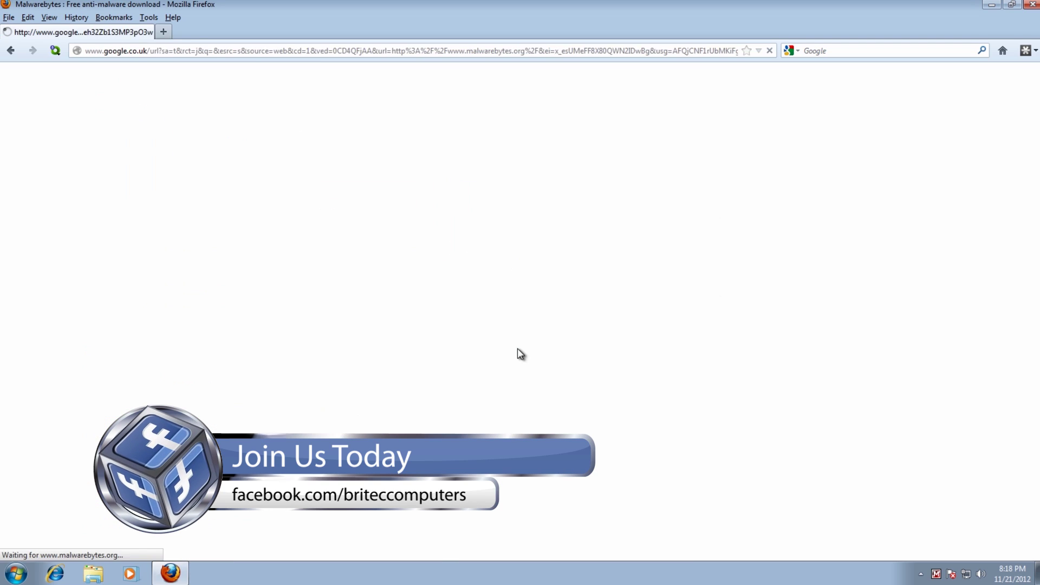